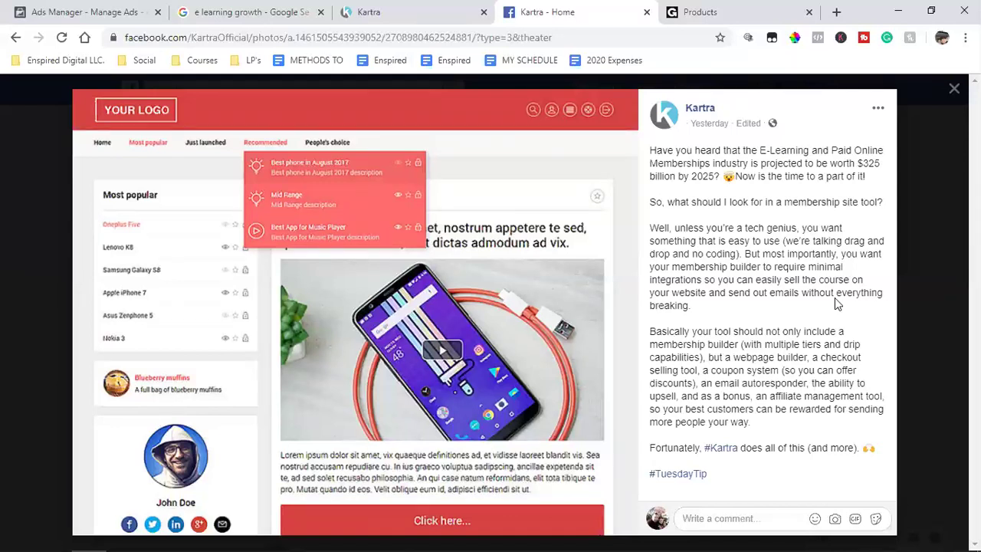
Open amazon.com in a new browser tab and show the list of search departments
click(835, 12)
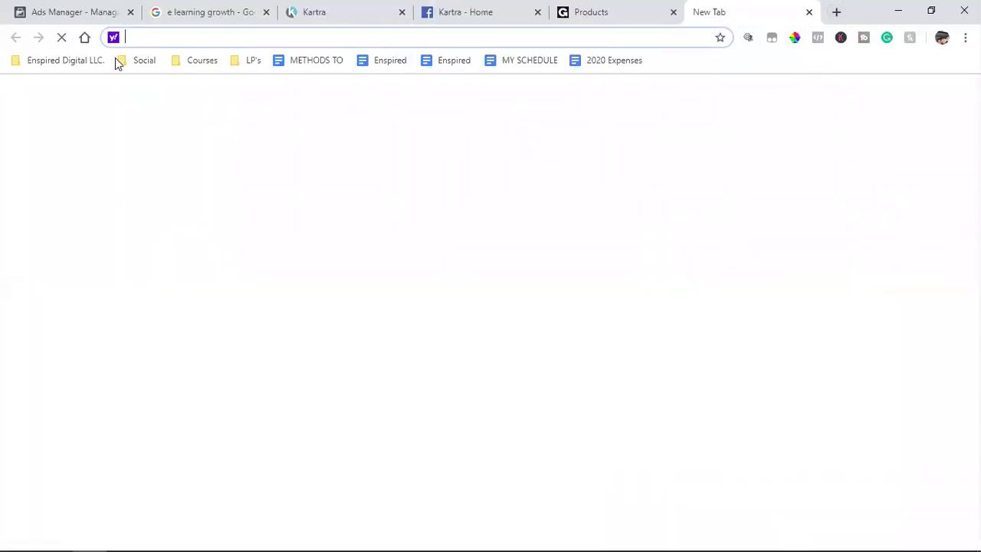
text(am)
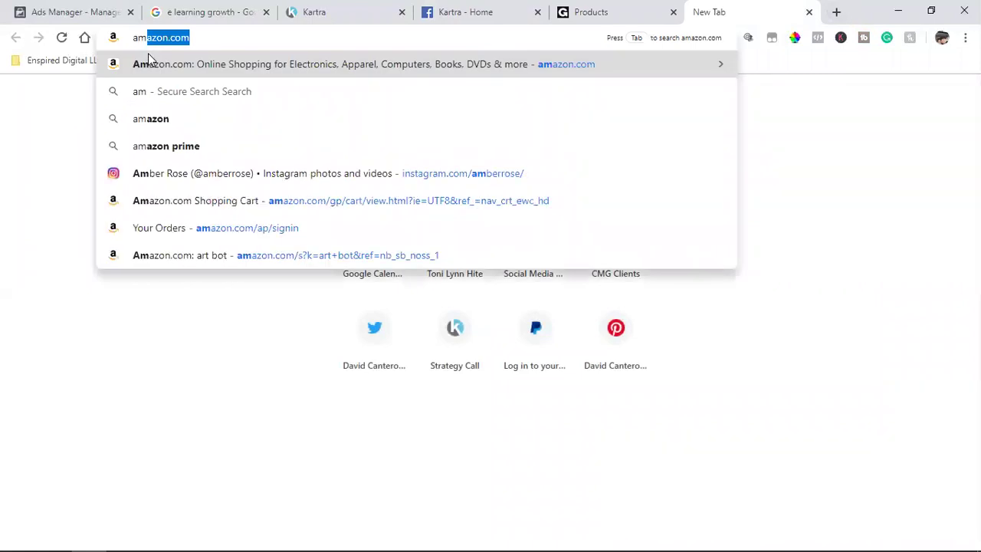
click(148, 54)
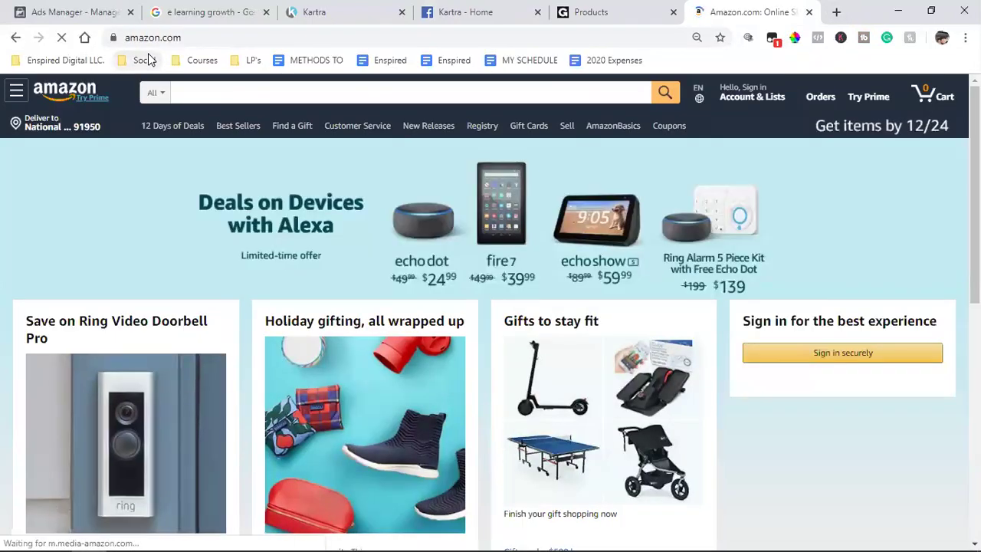
click(157, 94)
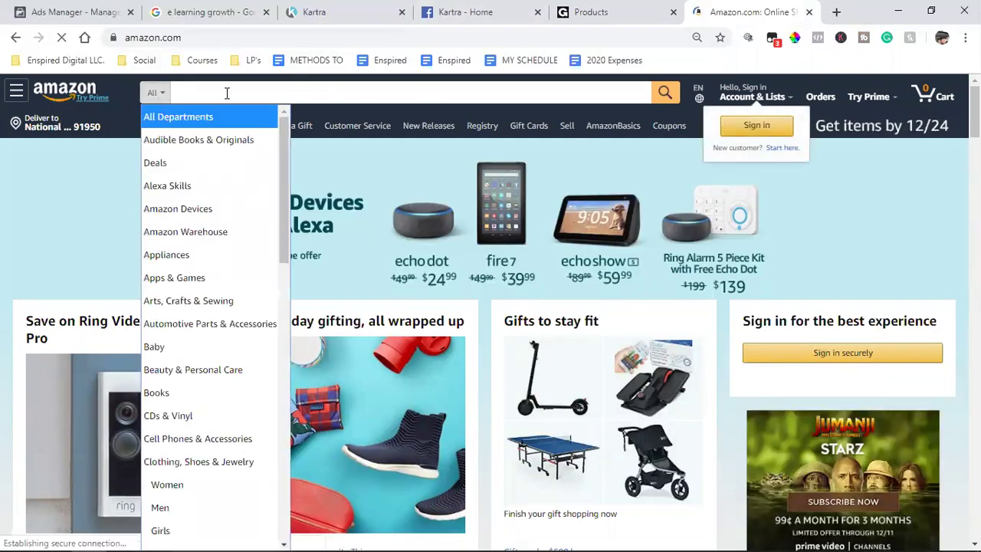
Open the bookmarked YouTube channel in a new browser tab and go to its Video Manager
click(836, 11)
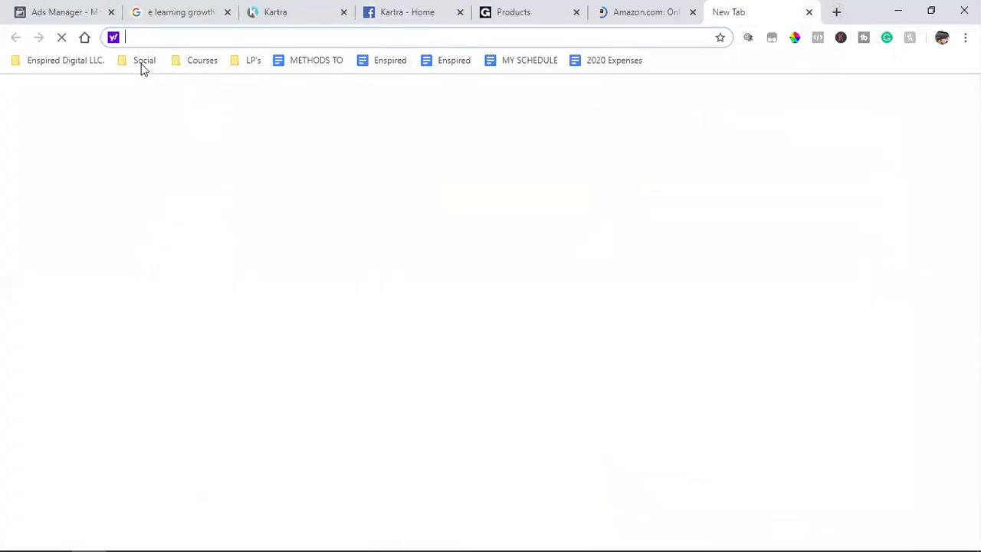
click(142, 67)
click(167, 164)
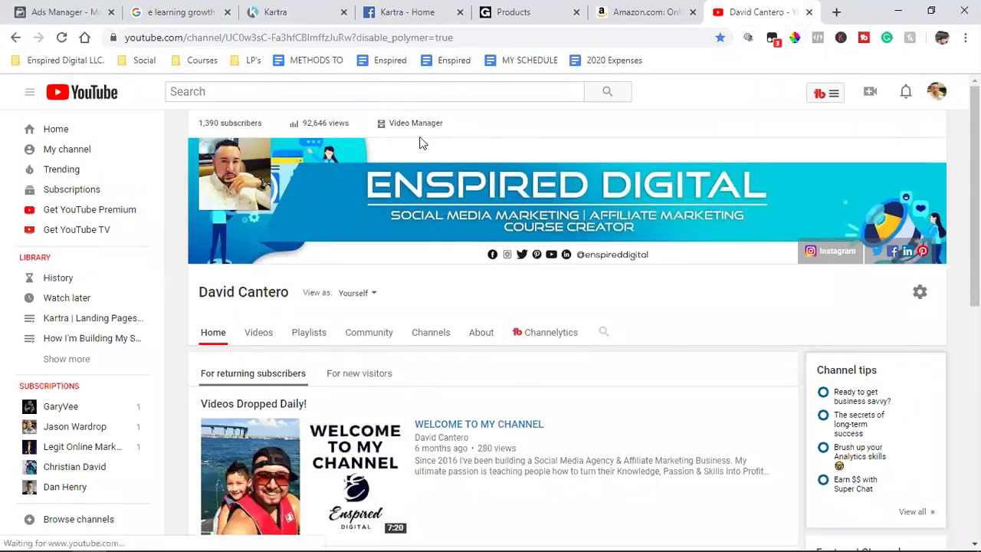
click(396, 132)
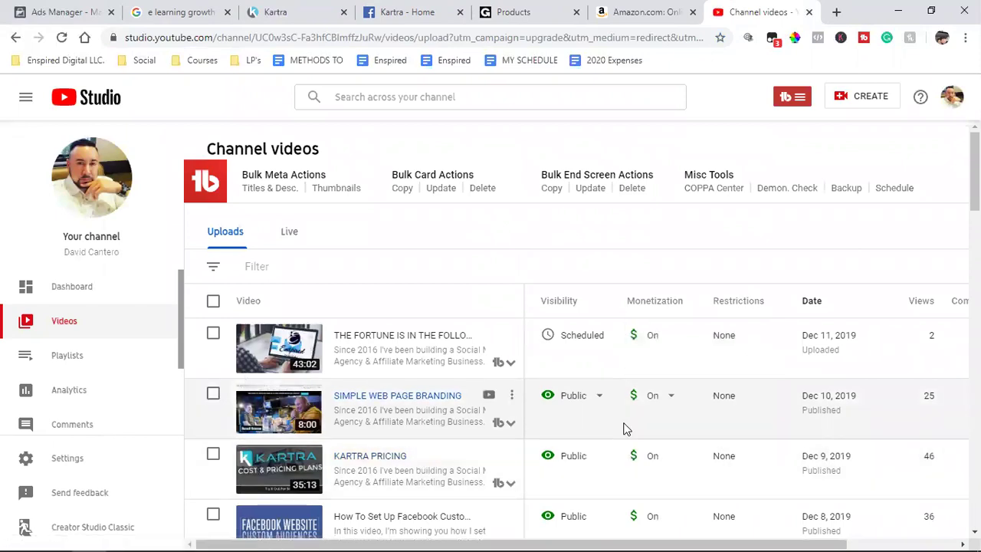
Set the channel's uploads list to show 50 rows per page
scroll(625, 428, down, 20)
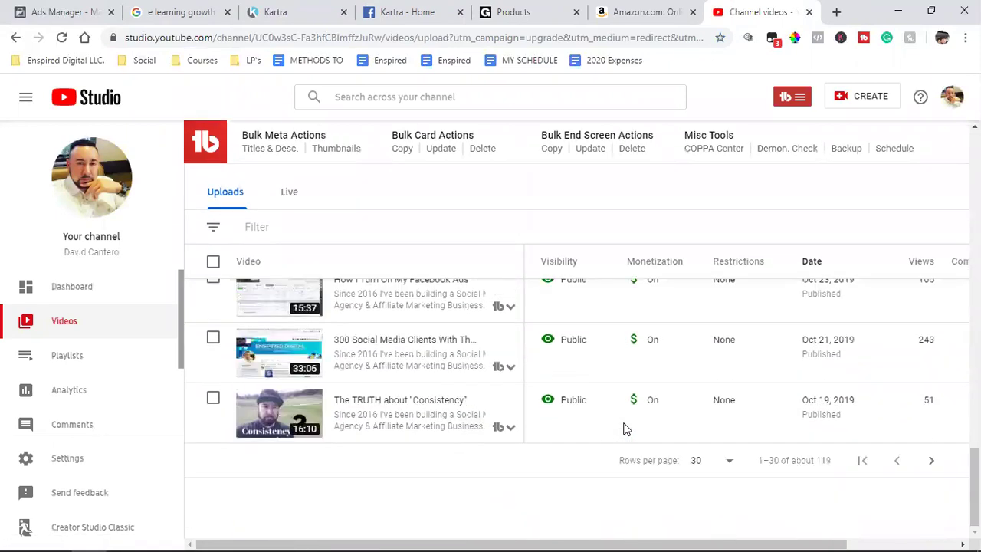
click(728, 468)
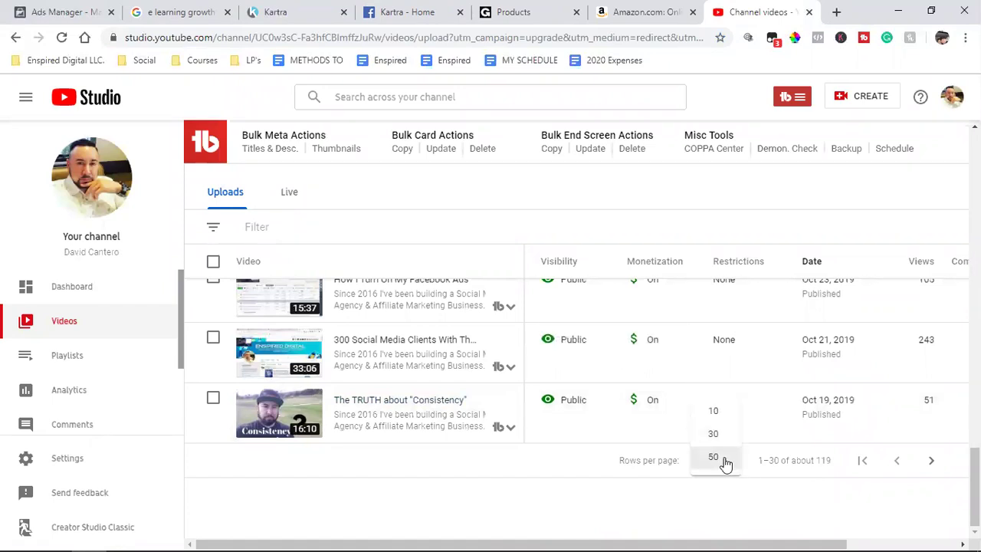
click(714, 456)
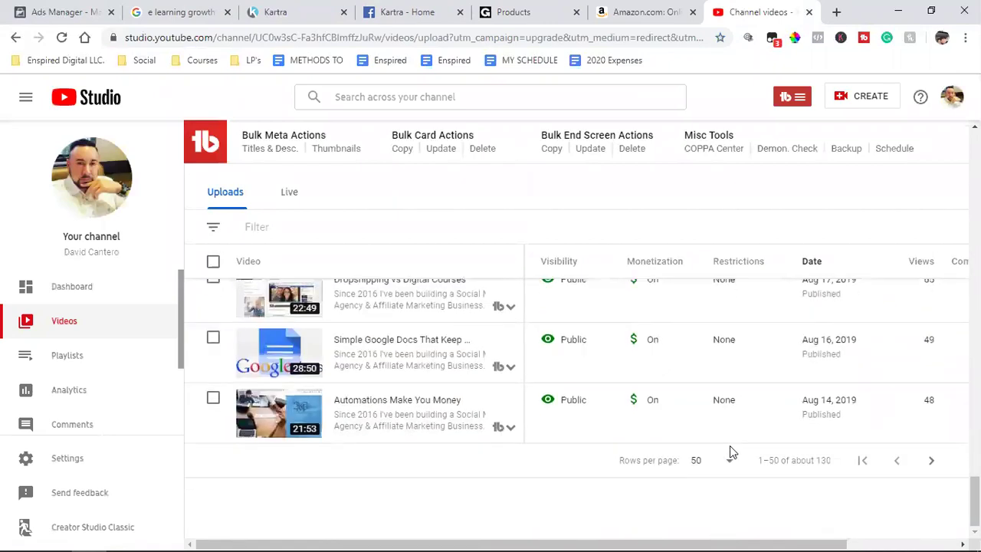
Look through the video titles and dates on the second and third pages of the uploads list
click(931, 462)
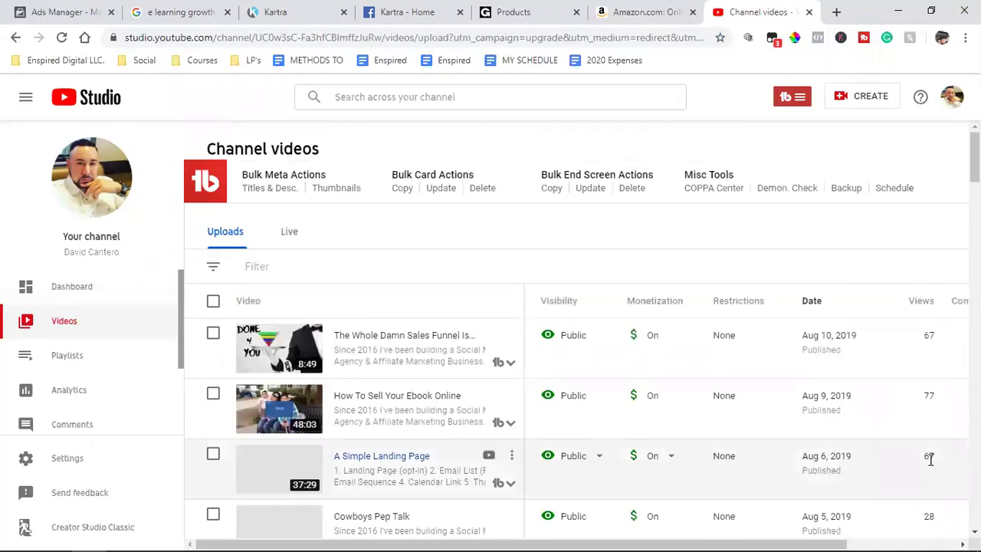
scroll(871, 464, down, 7)
scroll(779, 441, down, 12)
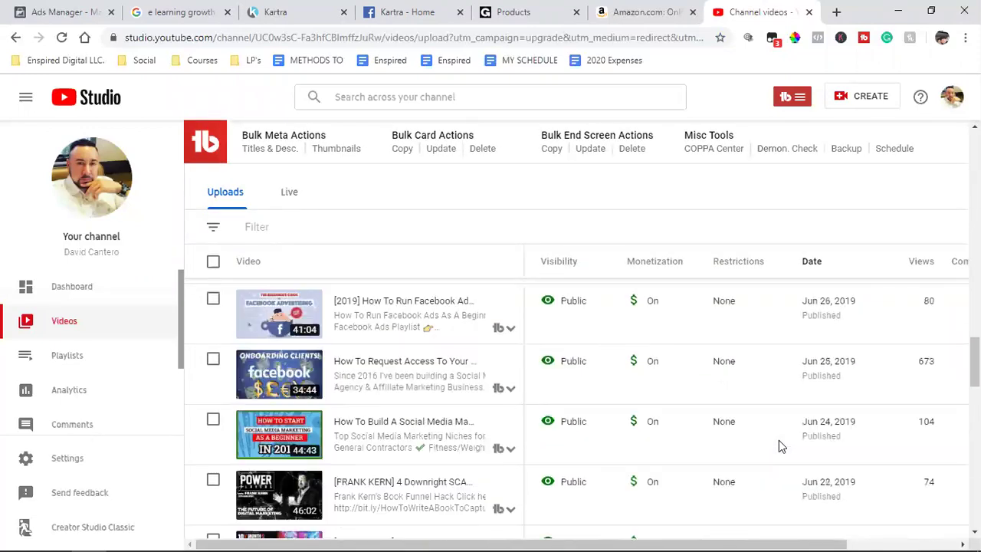
scroll(778, 441, down, 10)
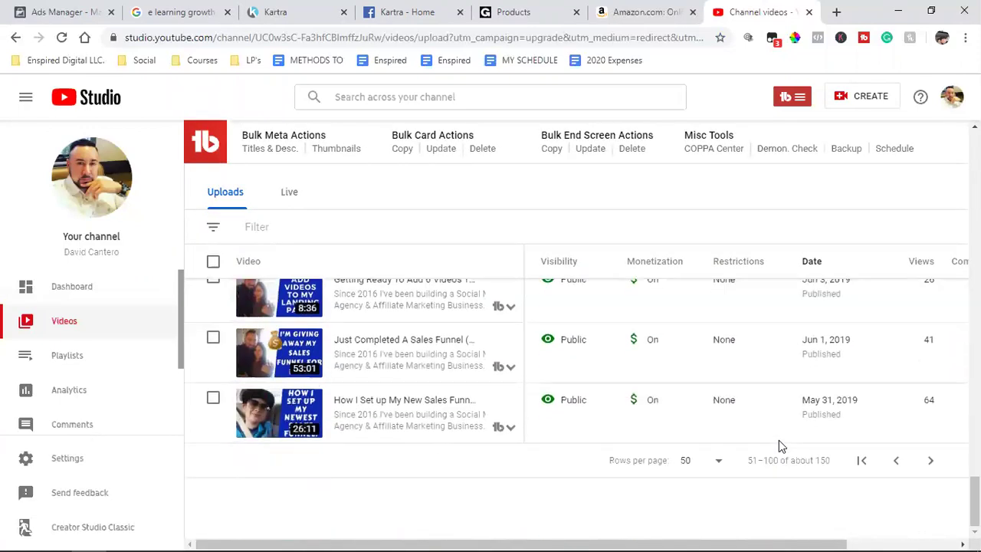
click(930, 459)
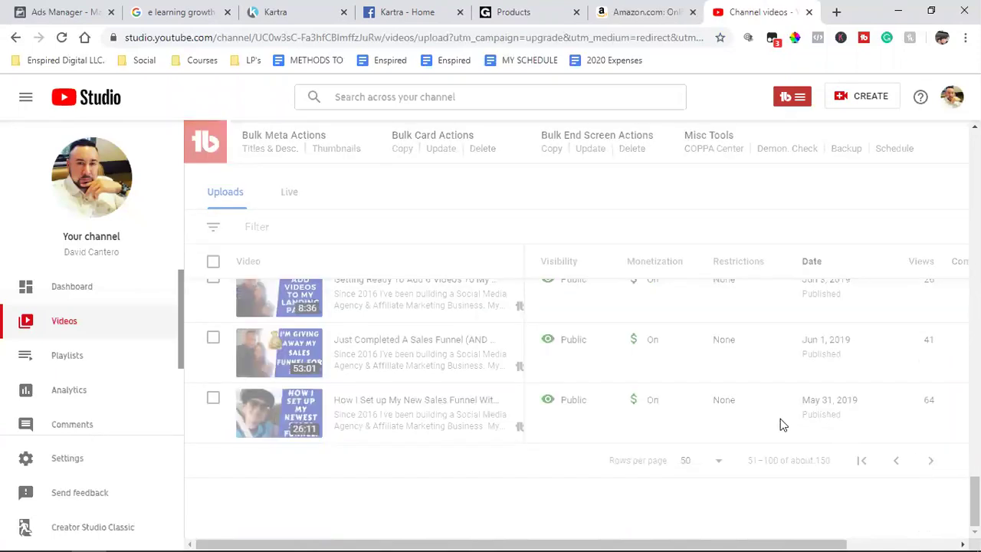
scroll(781, 424, down, 8)
scroll(780, 418, down, 10)
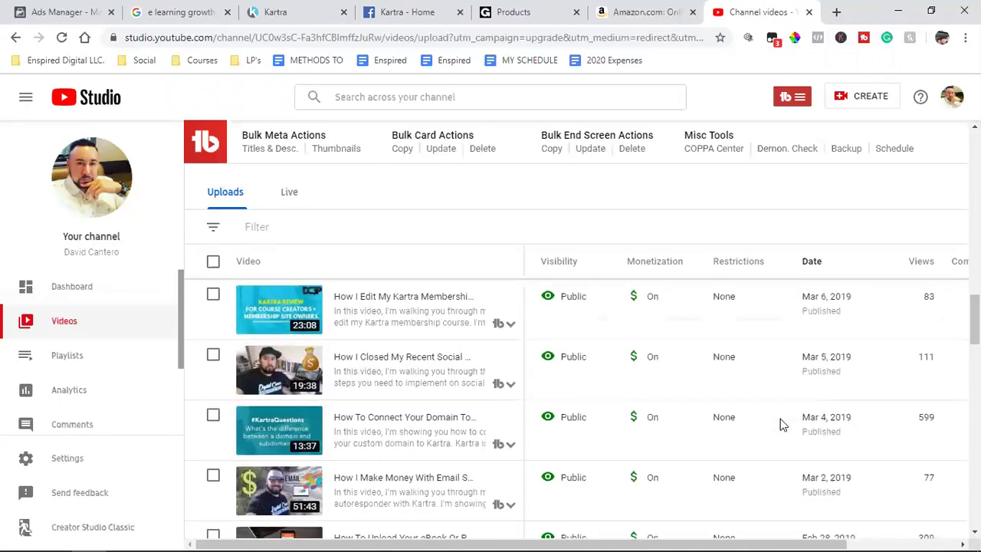
scroll(780, 418, down, 10)
scroll(780, 418, down, 8)
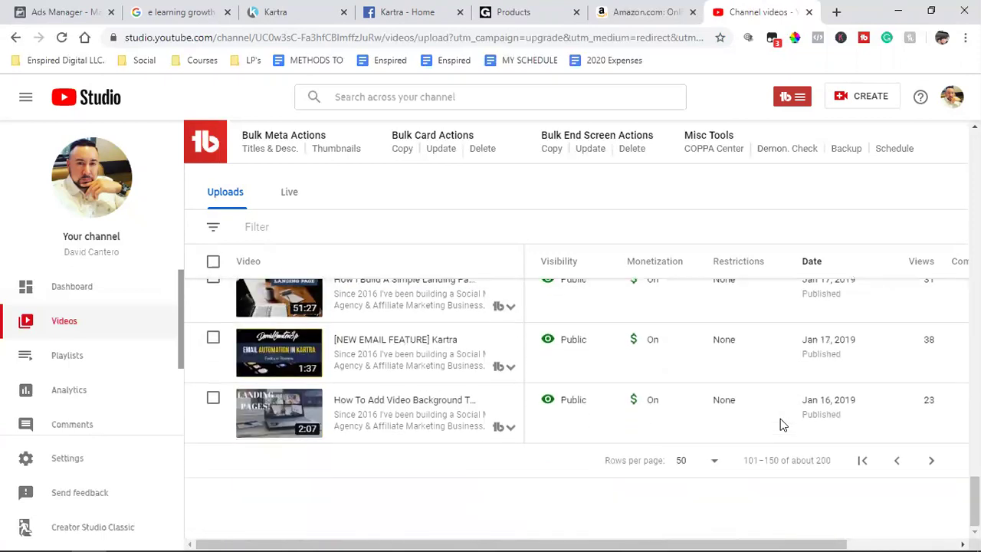
Look through the video titles and dates on the fourth page of the uploads list
click(932, 462)
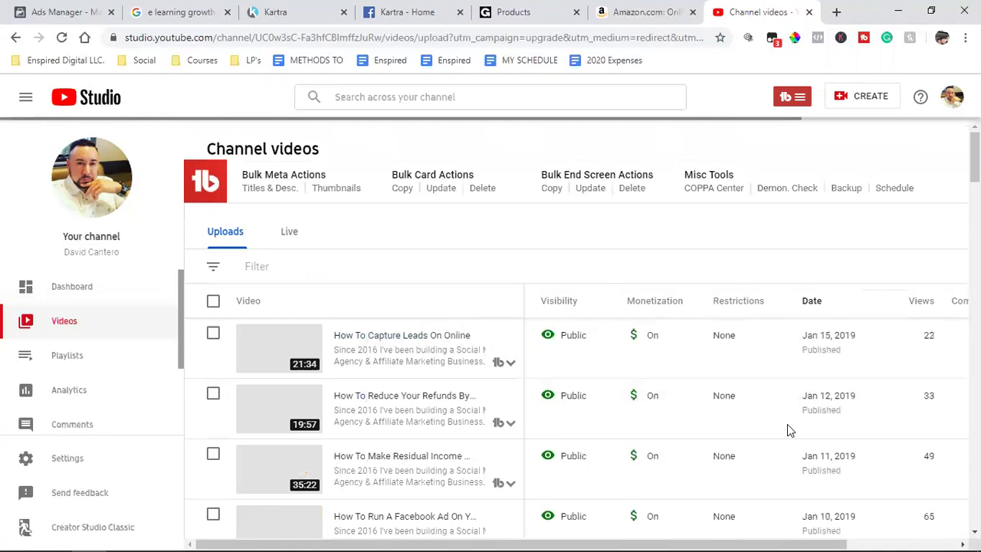
scroll(787, 429, down, 5)
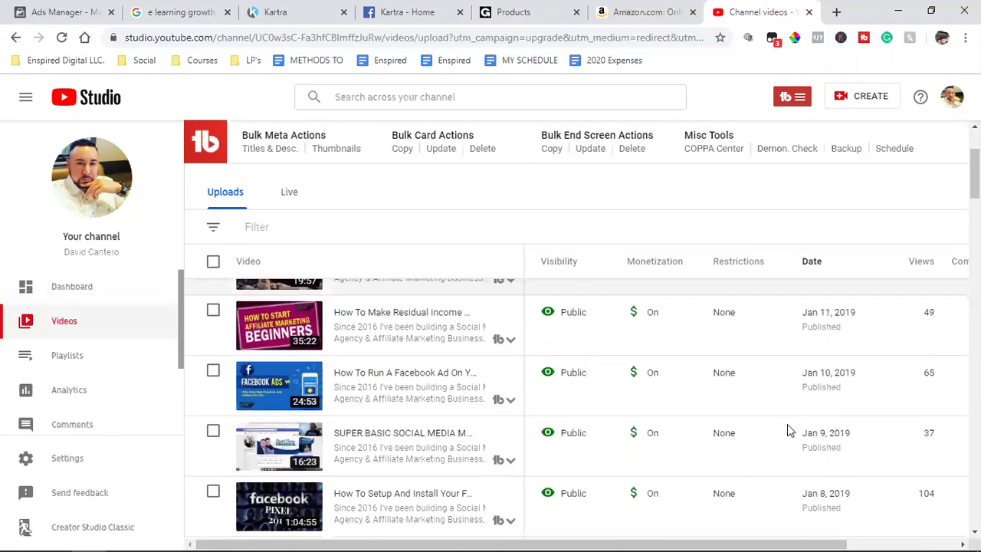
scroll(787, 425, down, 5)
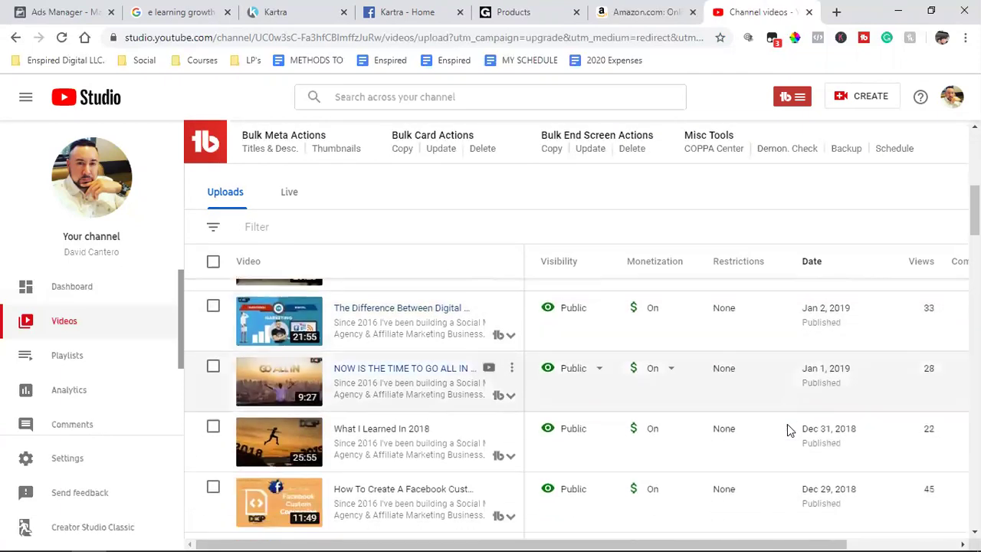
scroll(787, 429, down, 5)
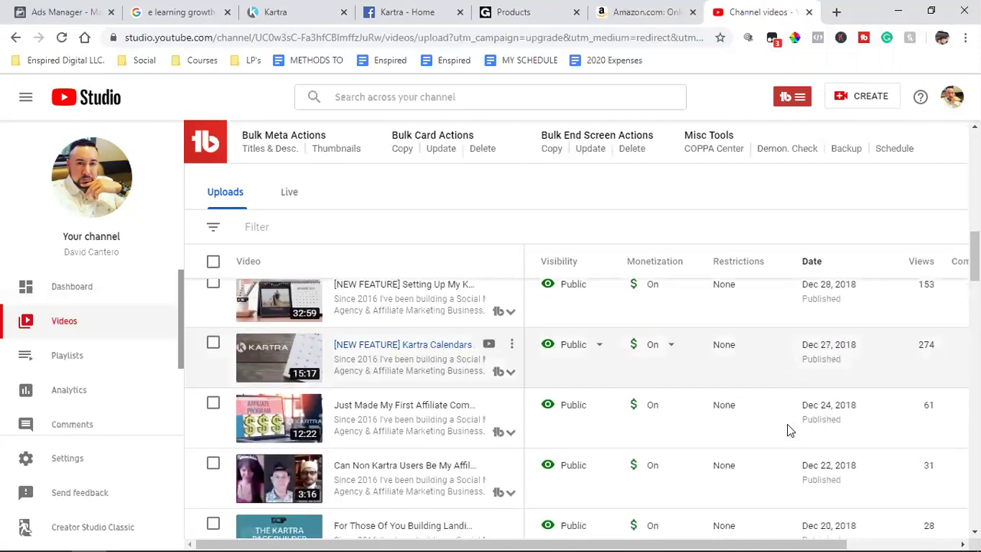
scroll(786, 429, down, 8)
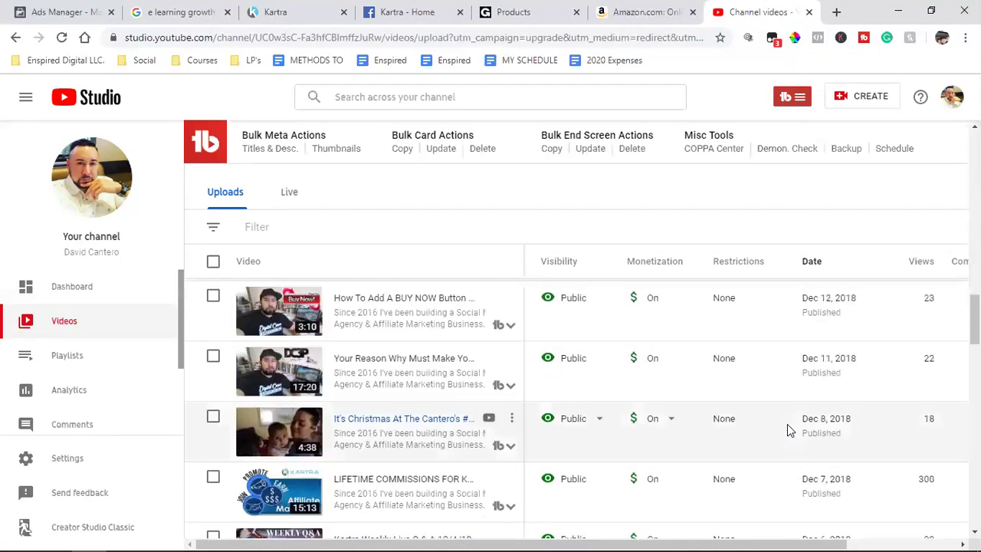
scroll(787, 425, down, 3)
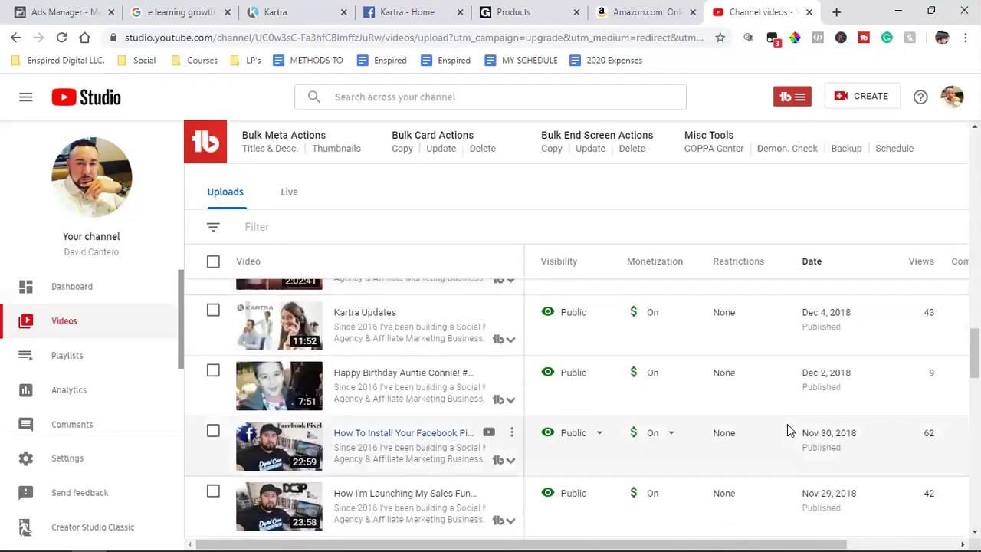
scroll(787, 429, down, 4)
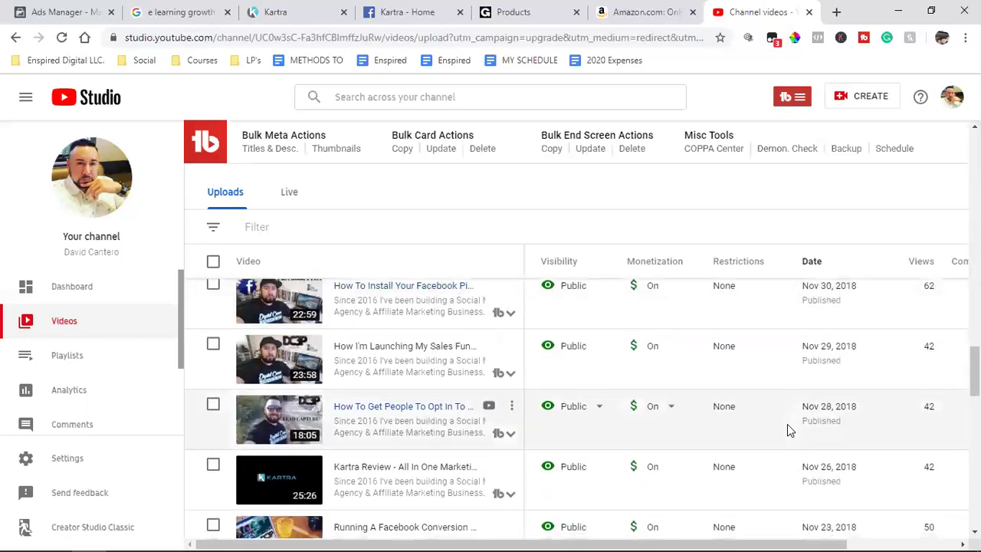
scroll(787, 424, down, 4)
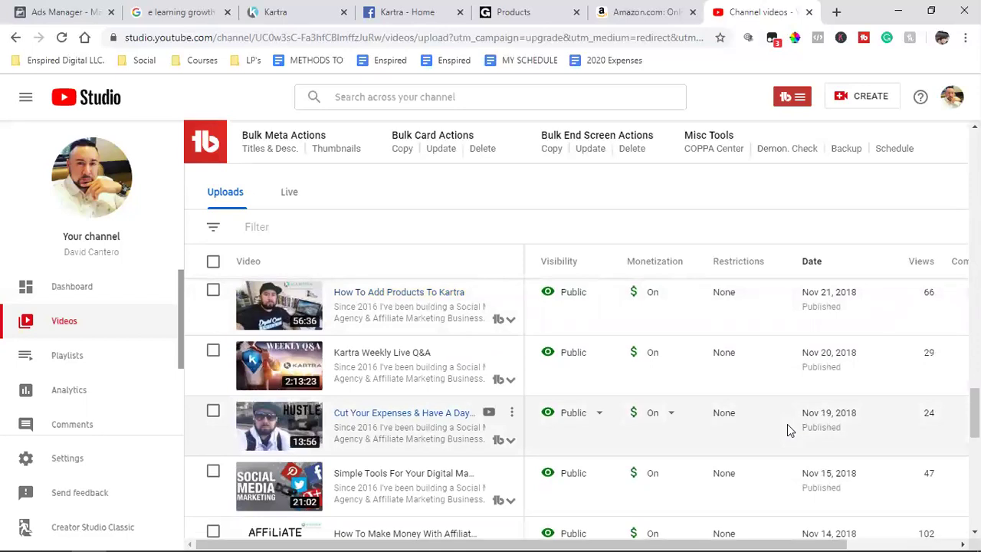
scroll(787, 423, down, 5)
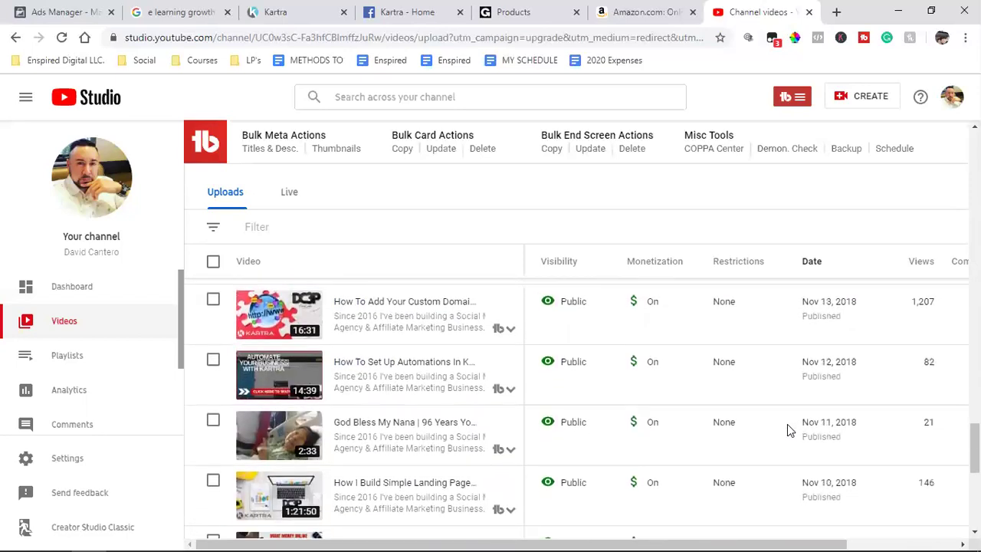
scroll(786, 429, down, 5)
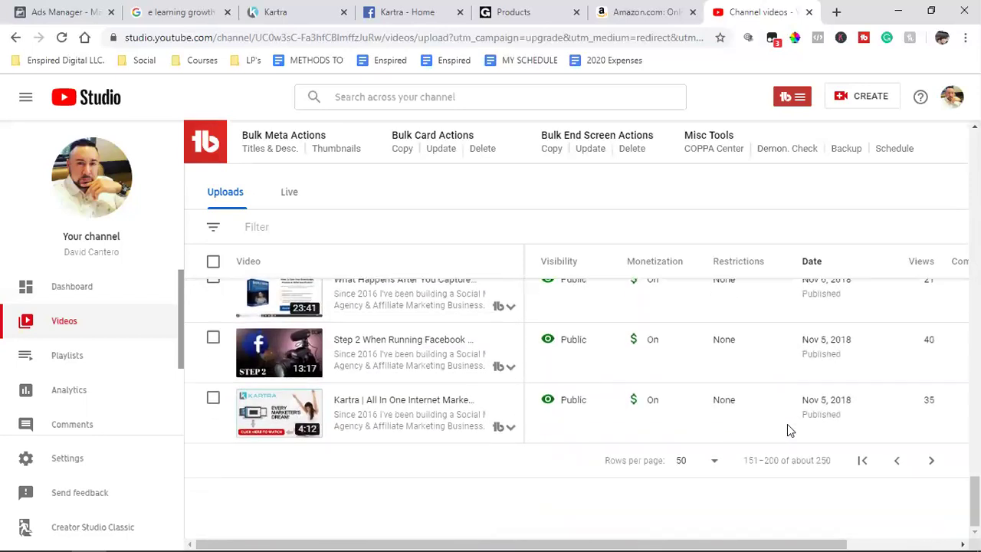
Find the video "THE NEXT BIG TREND | DIGITAL PUBLISHING" on the fifth page of uploads and highlight the year in its date
click(930, 460)
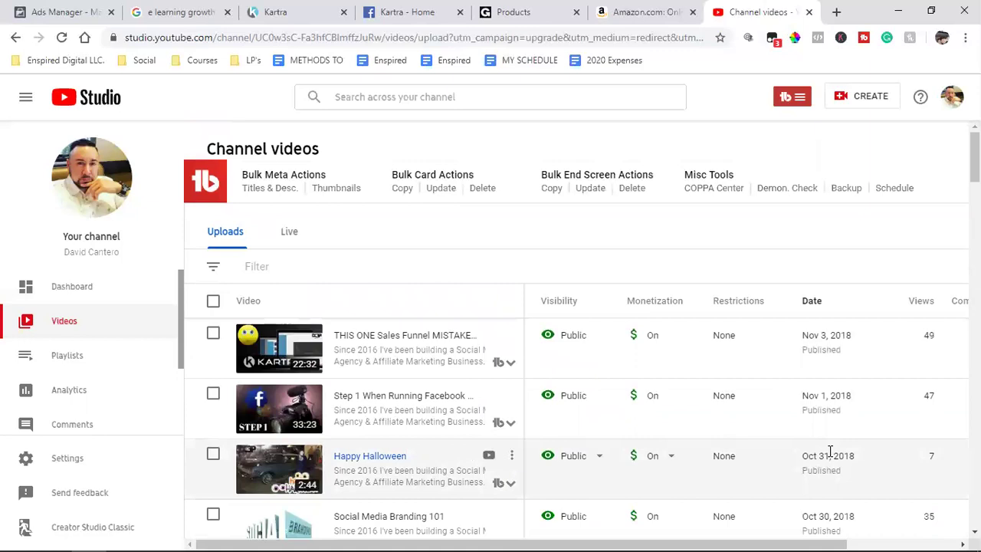
scroll(829, 452, down, 7)
scroll(830, 452, down, 5)
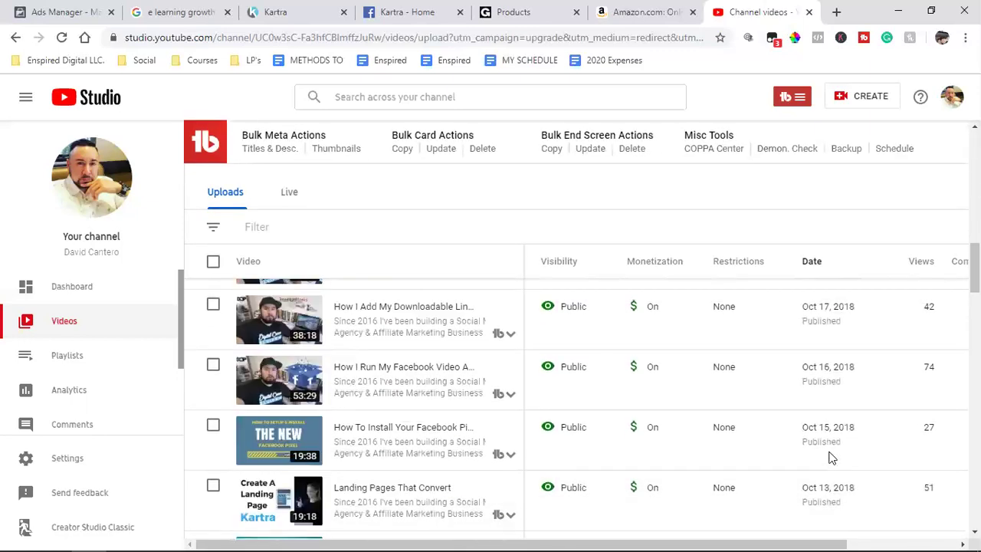
scroll(829, 457, up, 5)
scroll(829, 457, down, 2)
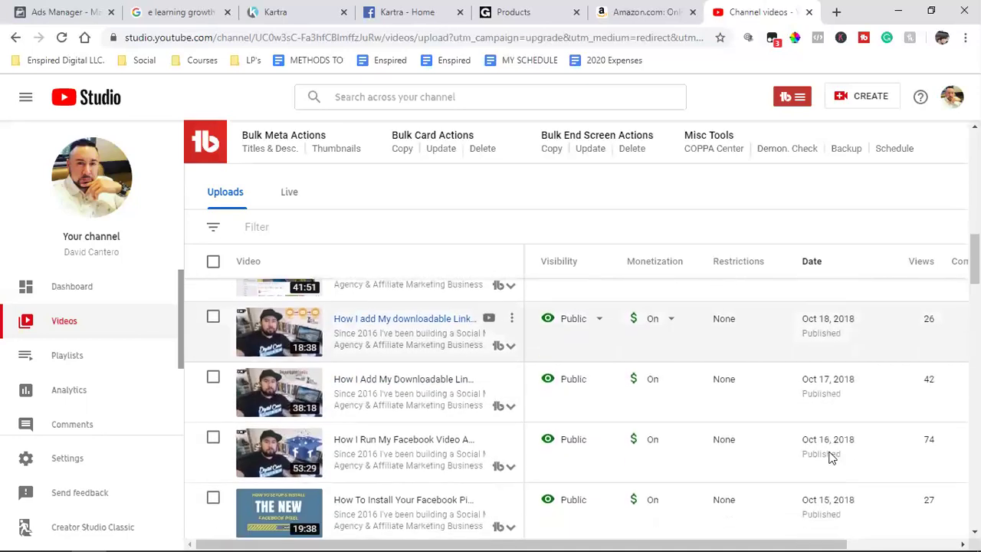
scroll(830, 458, down, 7)
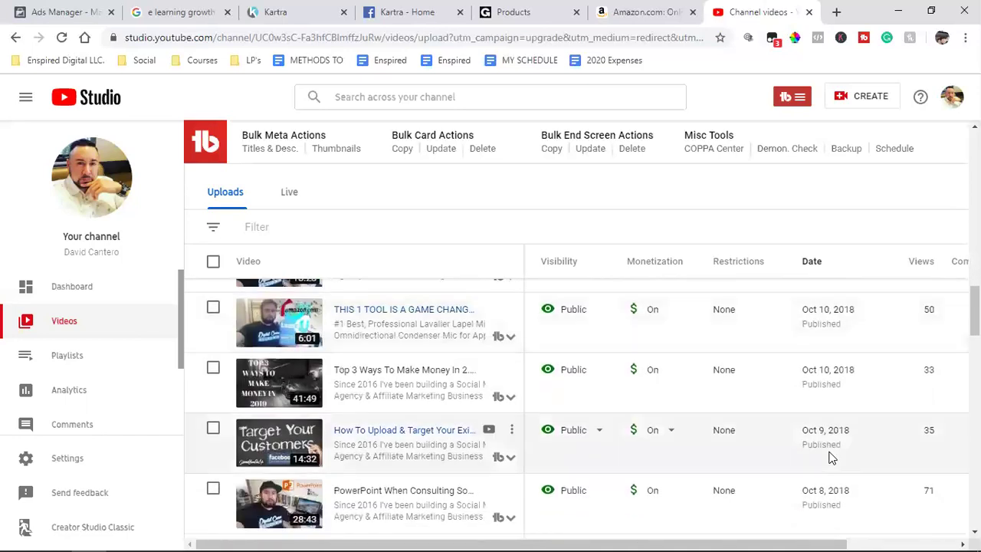
scroll(829, 452, up, 1)
scroll(506, 391, down, 2)
scroll(505, 390, down, 1)
scroll(506, 390, down, 5)
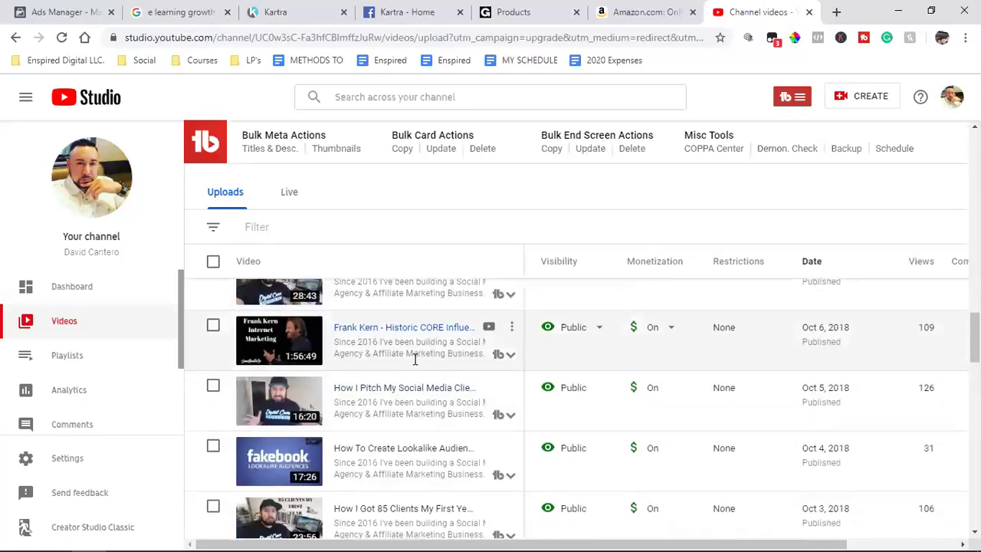
scroll(414, 359, down, 6)
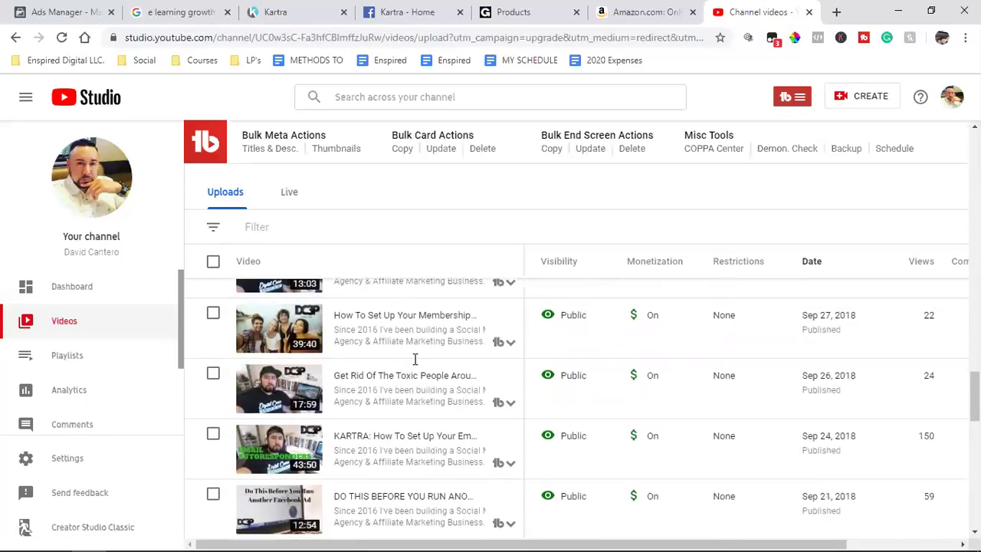
scroll(415, 365, down, 5)
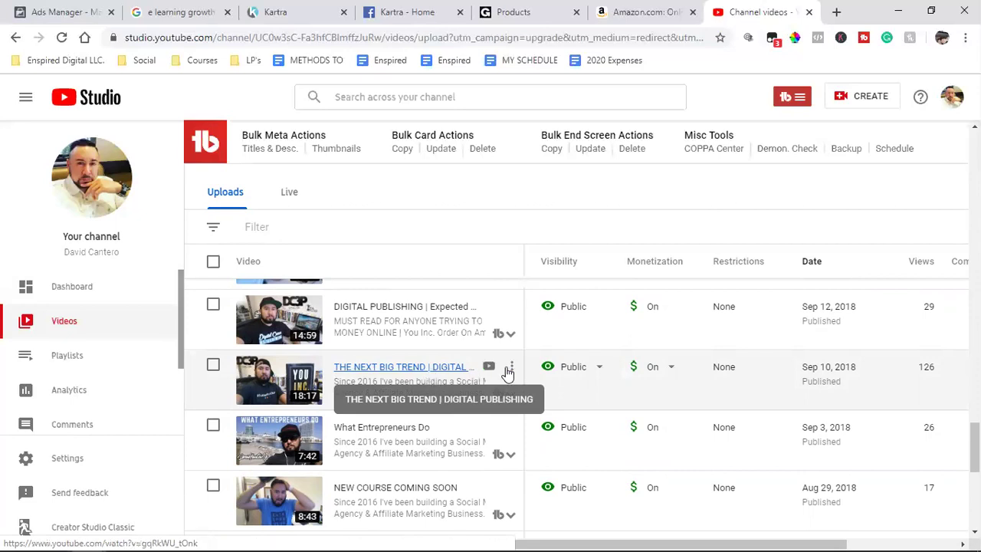
double_click(844, 366)
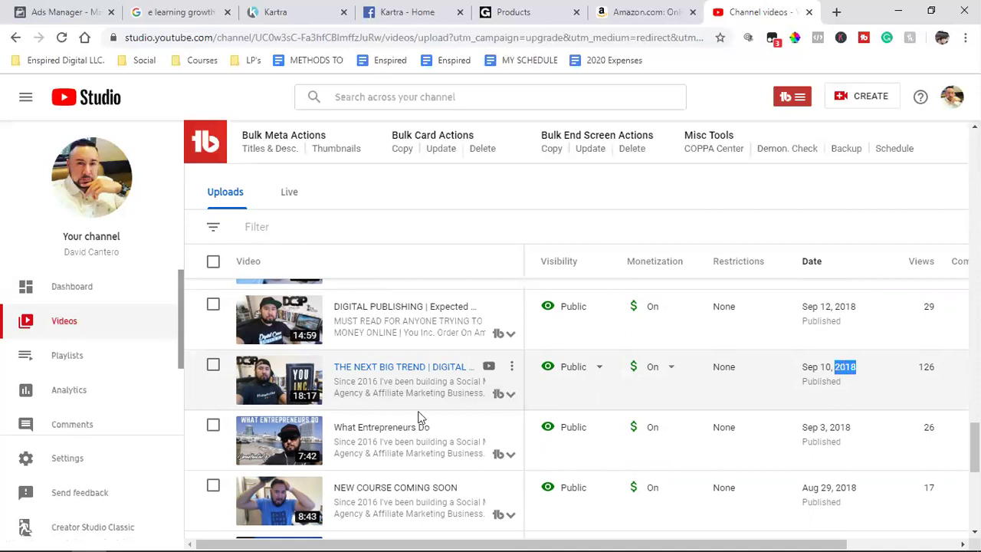
Switch to Amazon, search for "you inc book", and look through the results for the book You, Inc
click(602, 9)
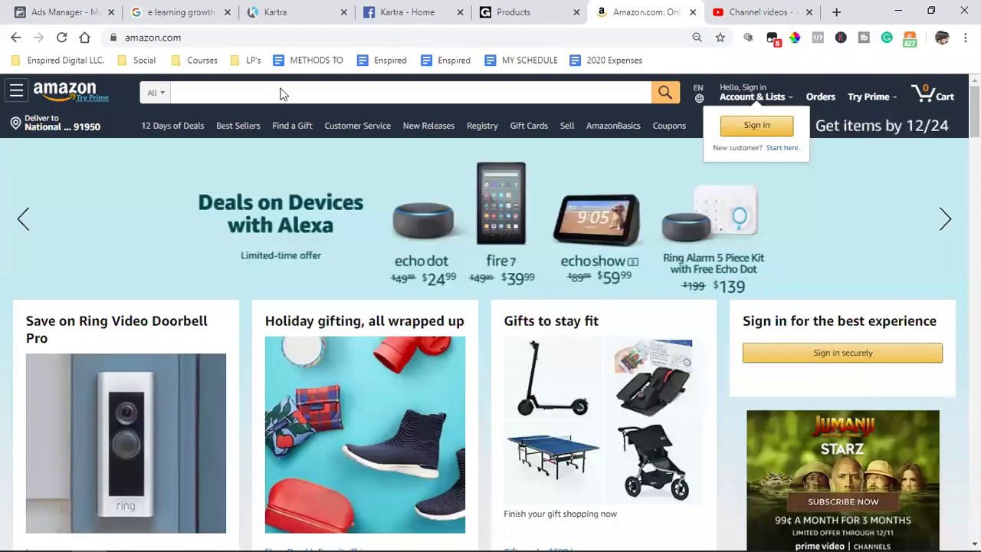
click(278, 89)
text(you )
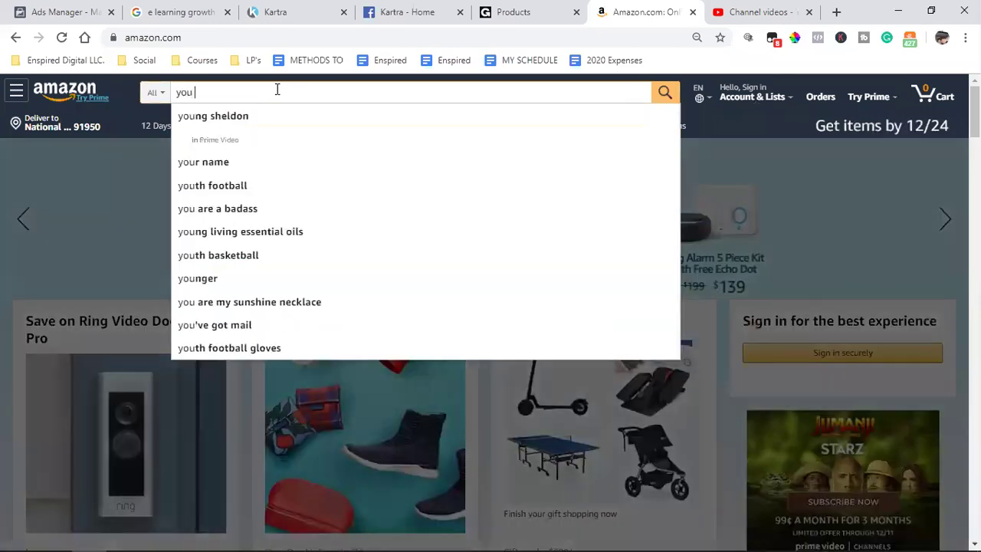
text(inc)
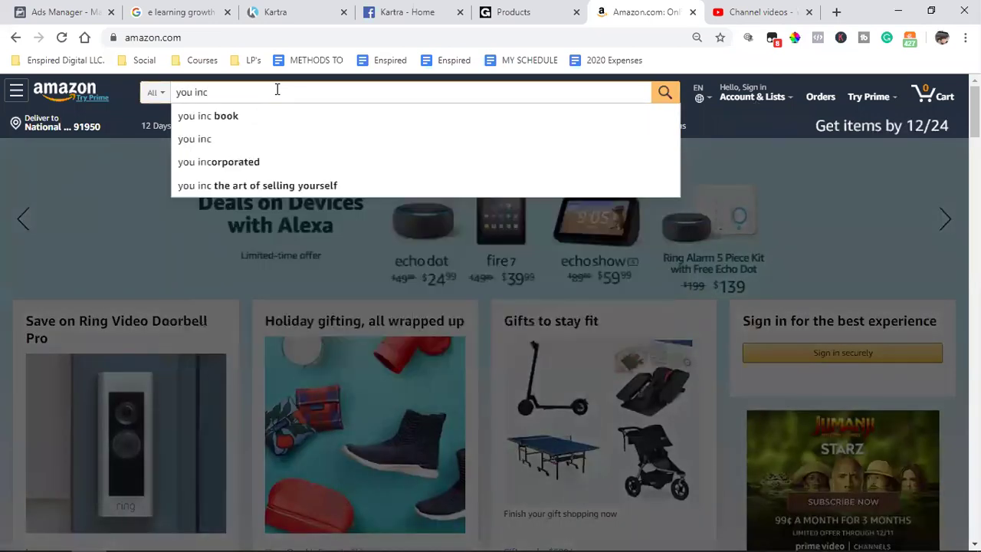
click(250, 121)
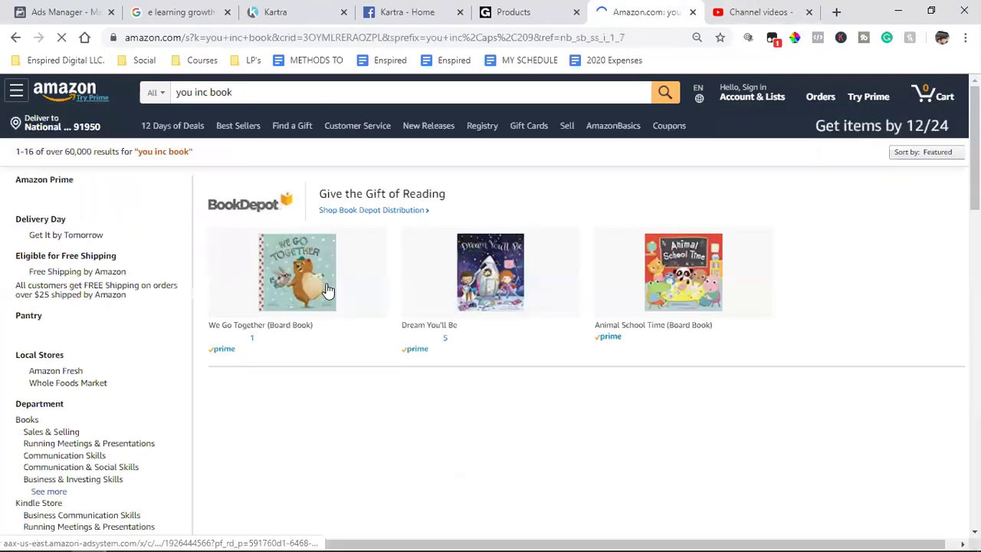
scroll(447, 319, down, 5)
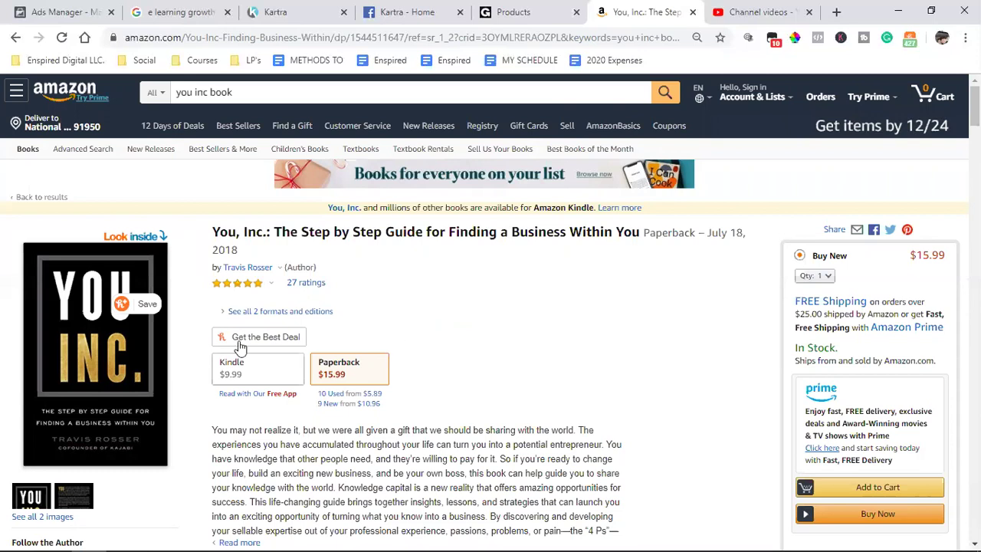
Dismiss the price-drop notification offer on the You, Inc. page and expand the book's full description
click(89, 308)
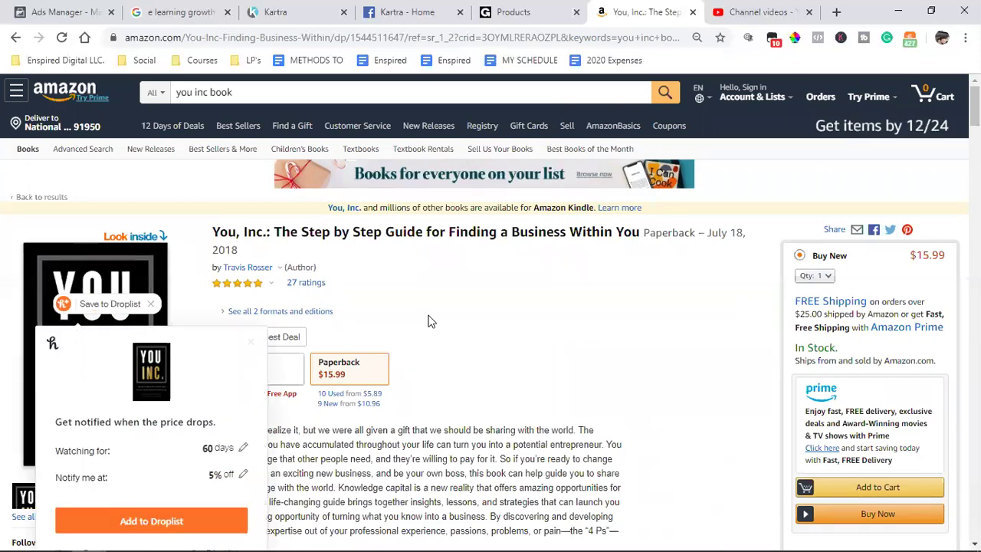
click(459, 314)
scroll(457, 435, down, 1)
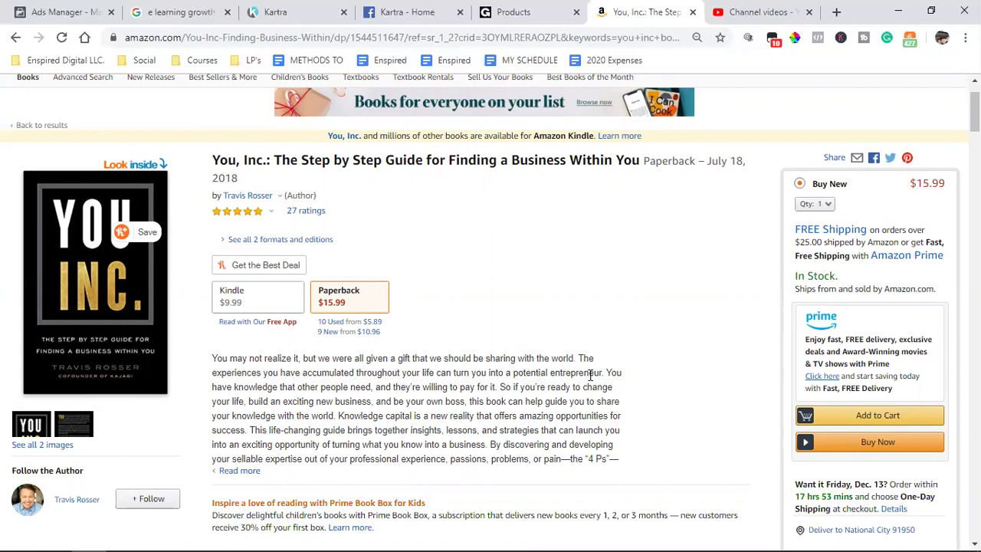
scroll(615, 375, down, 1)
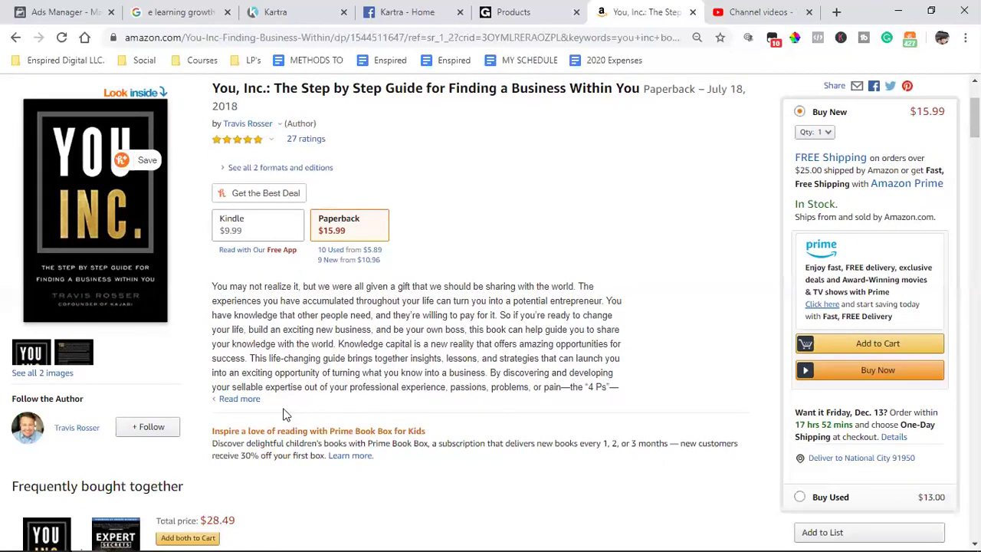
click(239, 399)
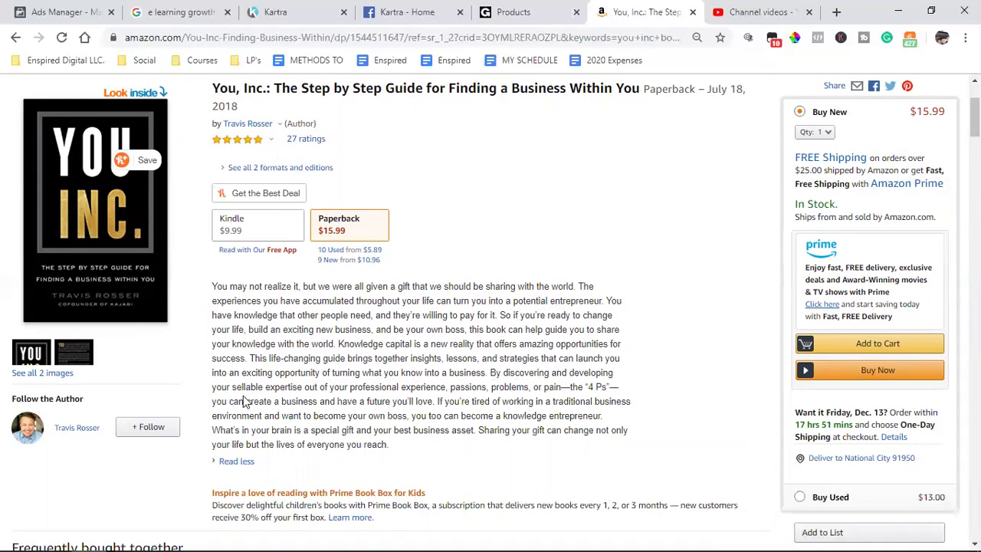
Read the end of the You, Inc. description, highlighting parts of the lines on sellable expertise and a future you'll love
drag(286, 388, 316, 389)
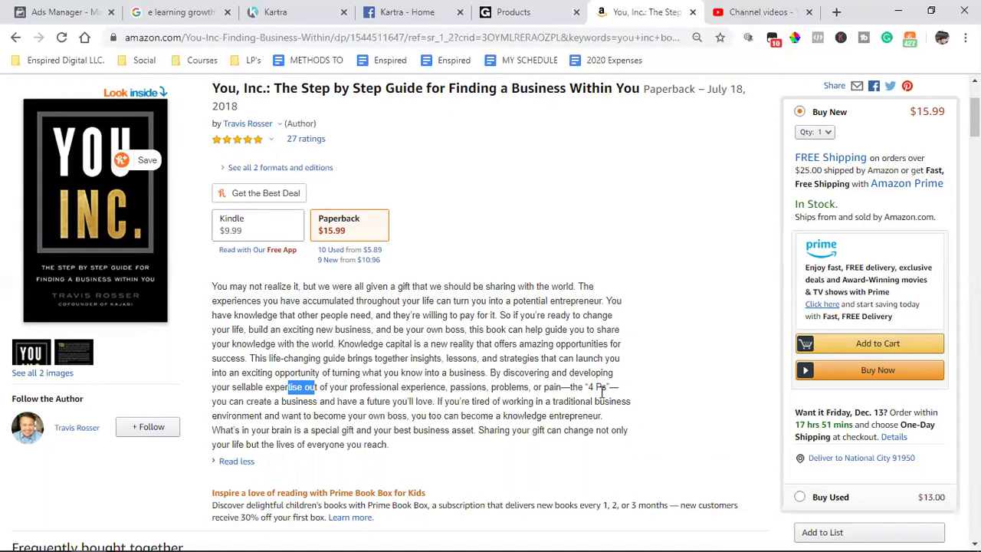
click(321, 406)
drag(321, 406, 444, 405)
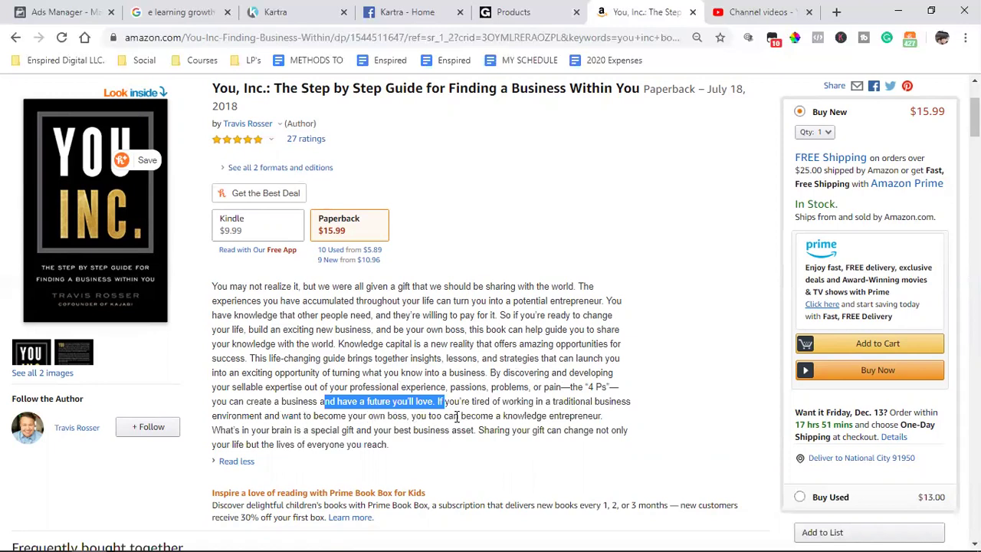
click(600, 421)
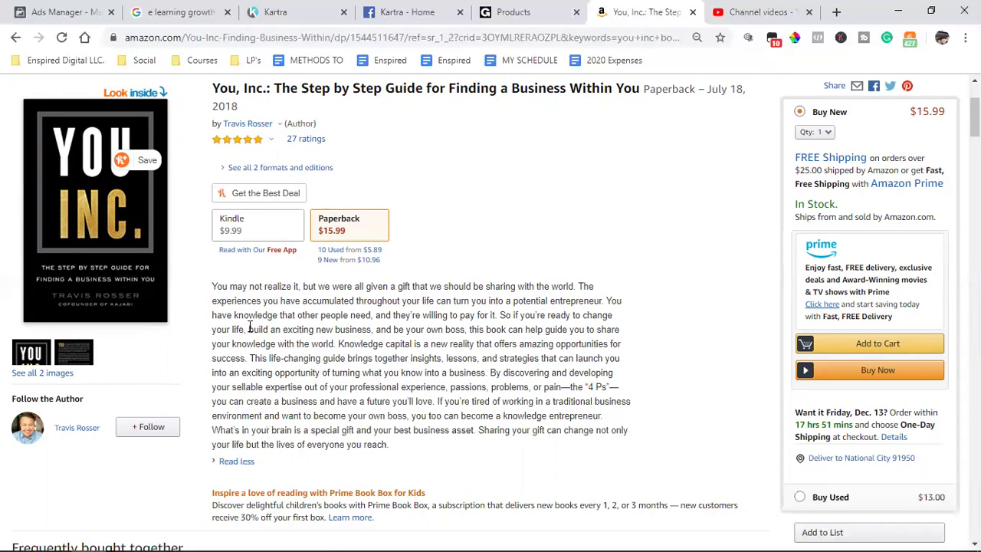
scroll(168, 337, up, 1)
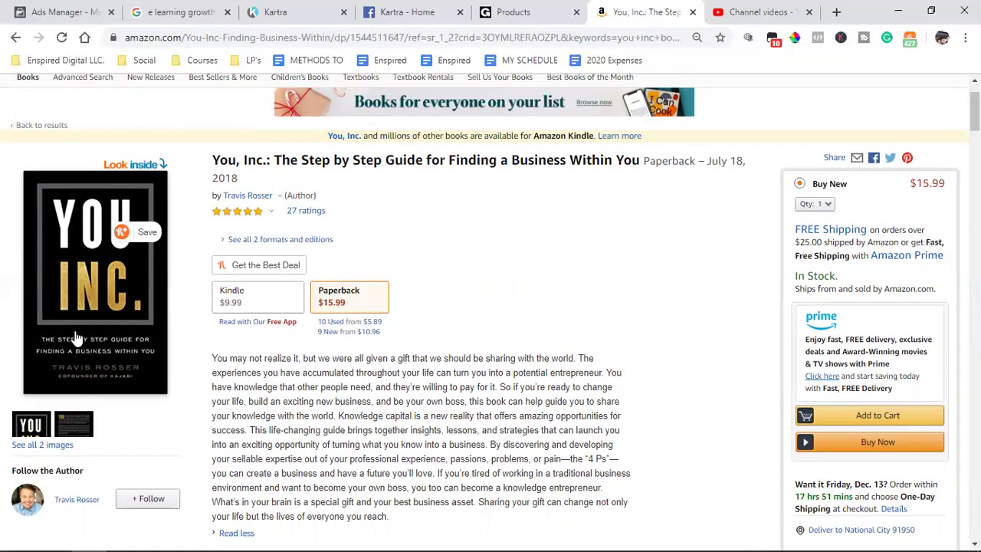
Switch back to YouTube Studio and go to the sixth page of the channel's uploads list
click(747, 11)
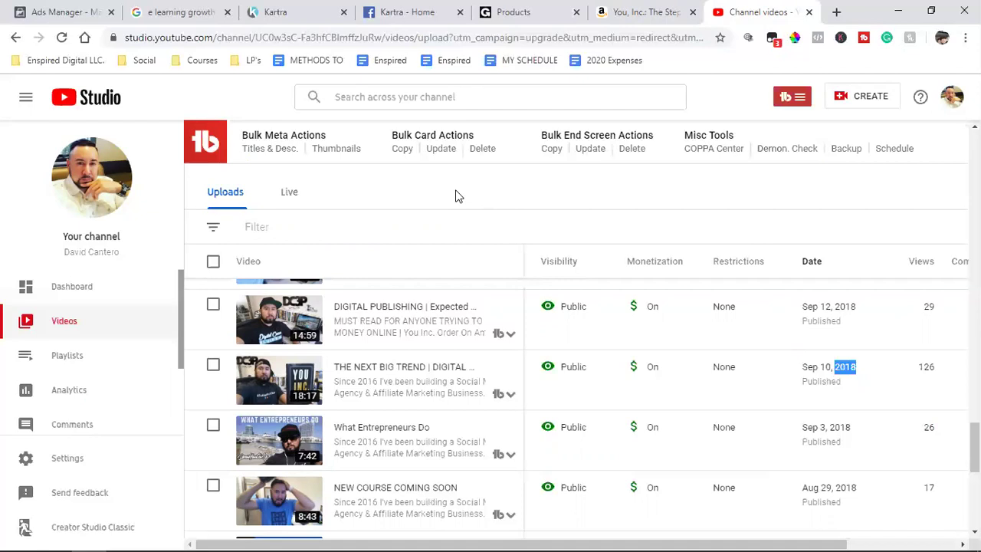
scroll(408, 429, down, 3)
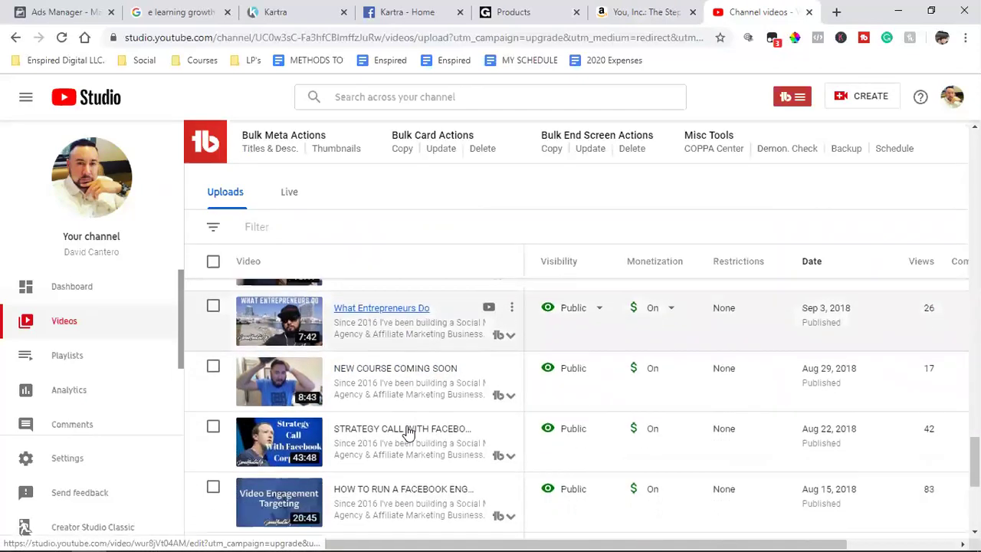
scroll(406, 427, down, 5)
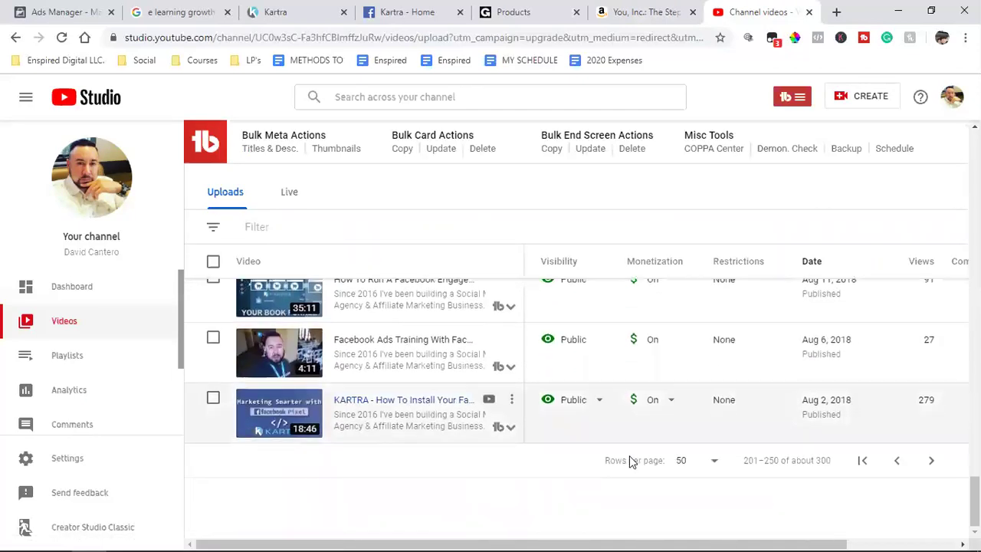
click(933, 462)
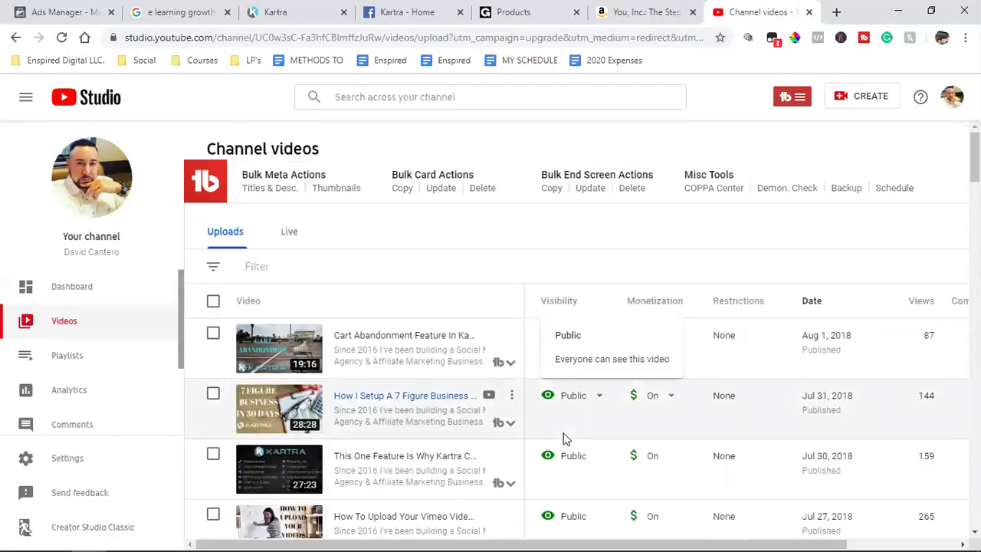
Find the video "Package Your Knowledge and Sell It" on this uploads page and highlight its full date
scroll(563, 438, down, 5)
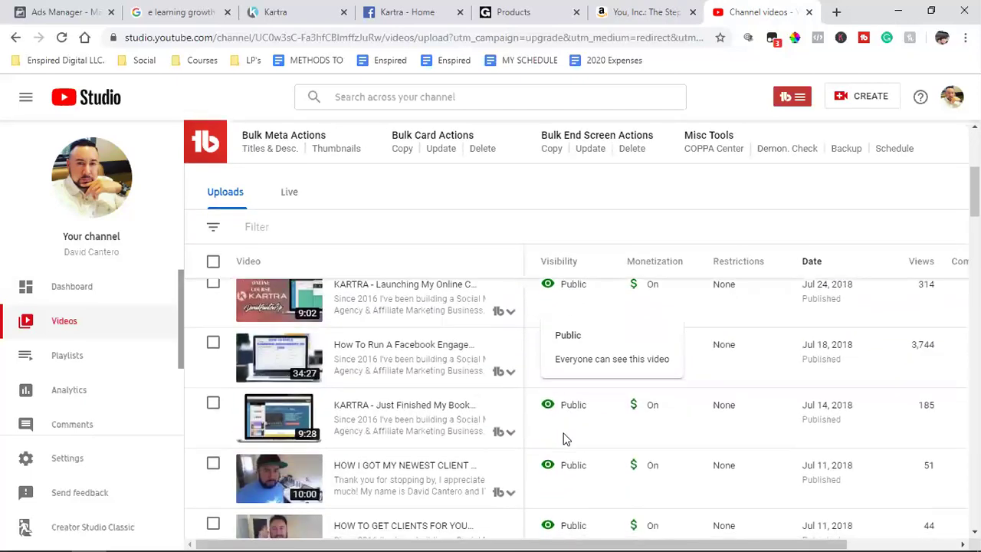
scroll(563, 439, down, 8)
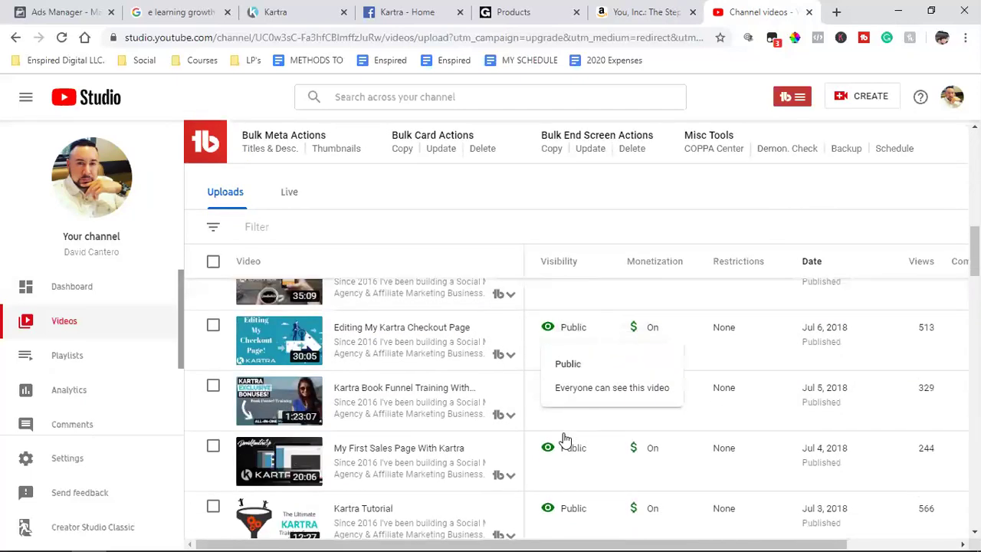
scroll(563, 438, down, 8)
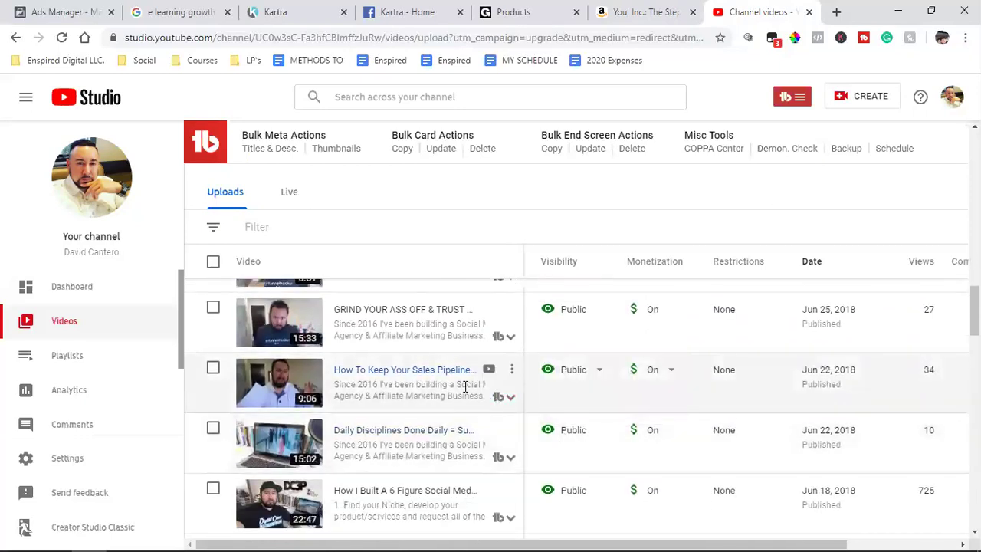
scroll(431, 380, down, 8)
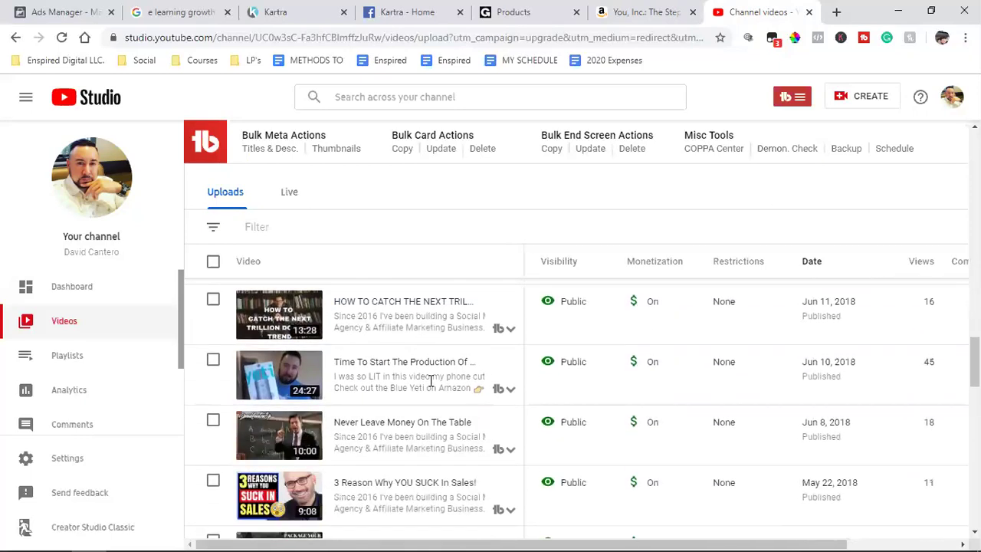
scroll(432, 380, down, 1)
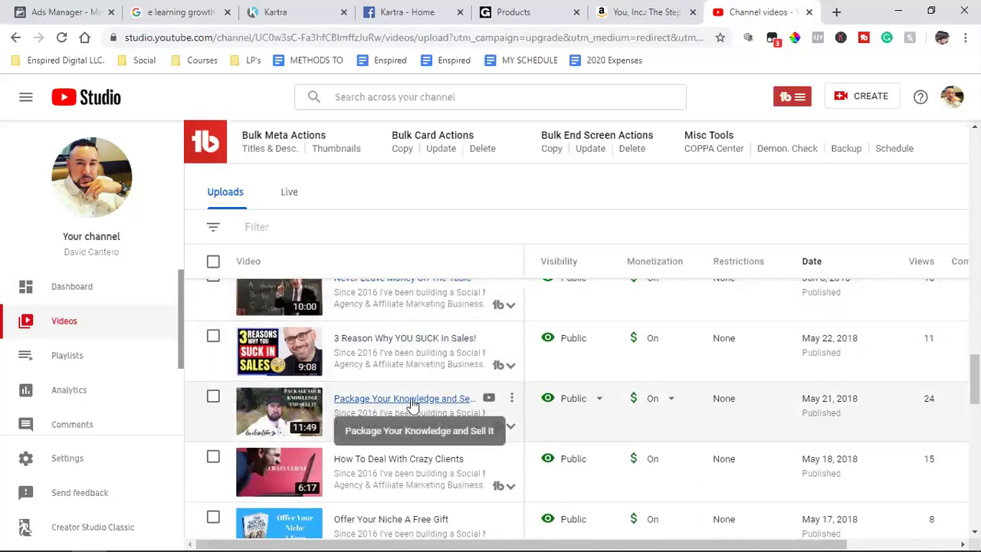
double_click(816, 399)
triple_click(816, 399)
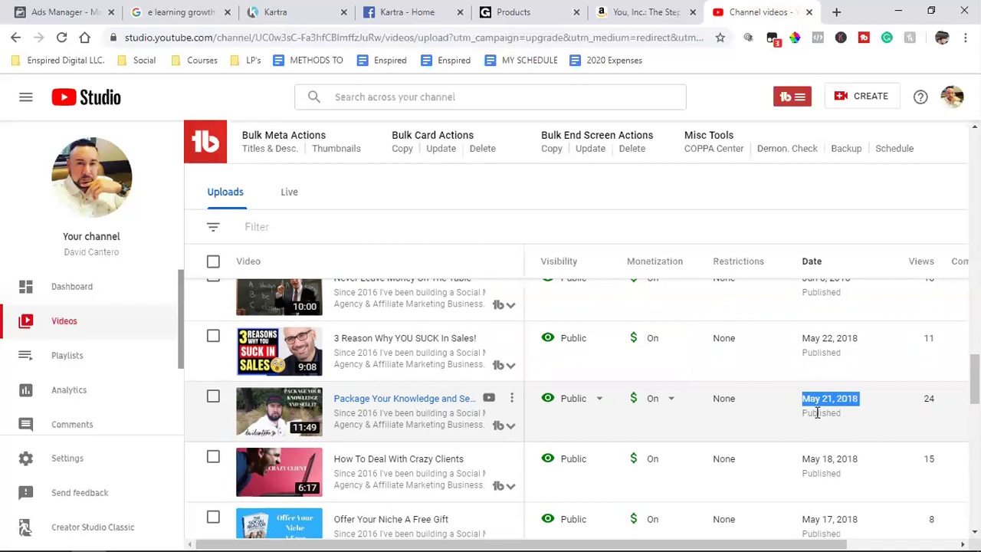
Switch to Kartra's Facebook post, highlight its opening paragraph on the E-Learning and Paid Online Memberships industry, and read the rest
click(387, 12)
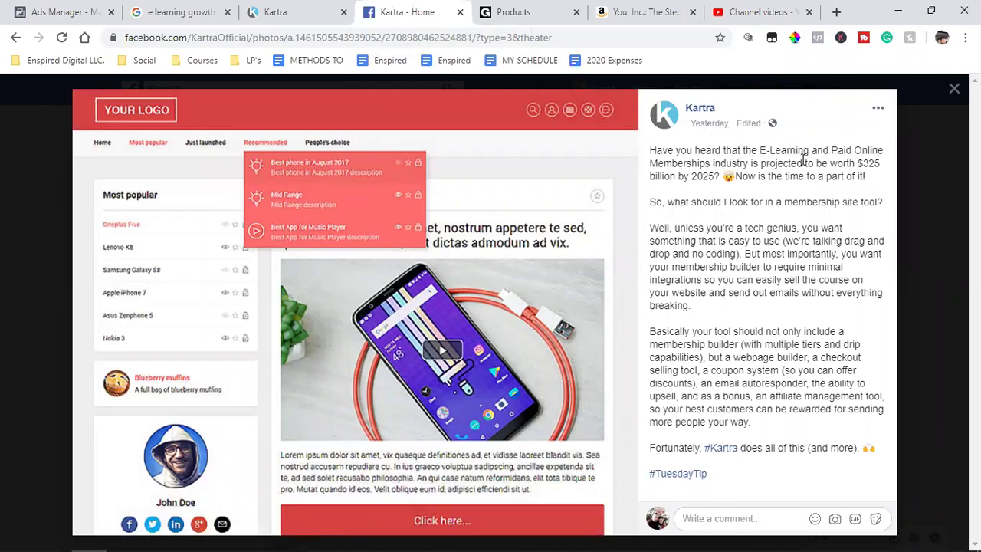
drag(651, 148, 874, 178)
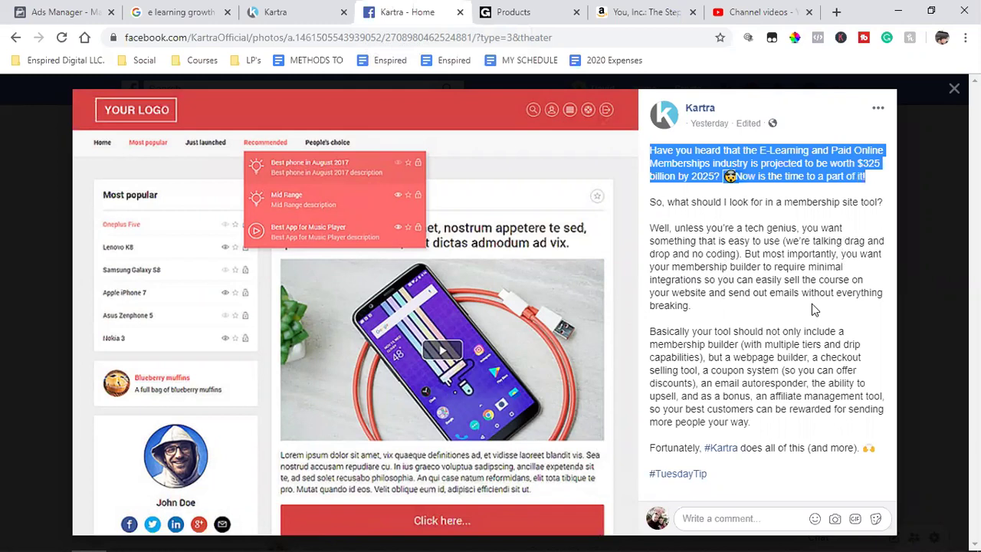
click(851, 196)
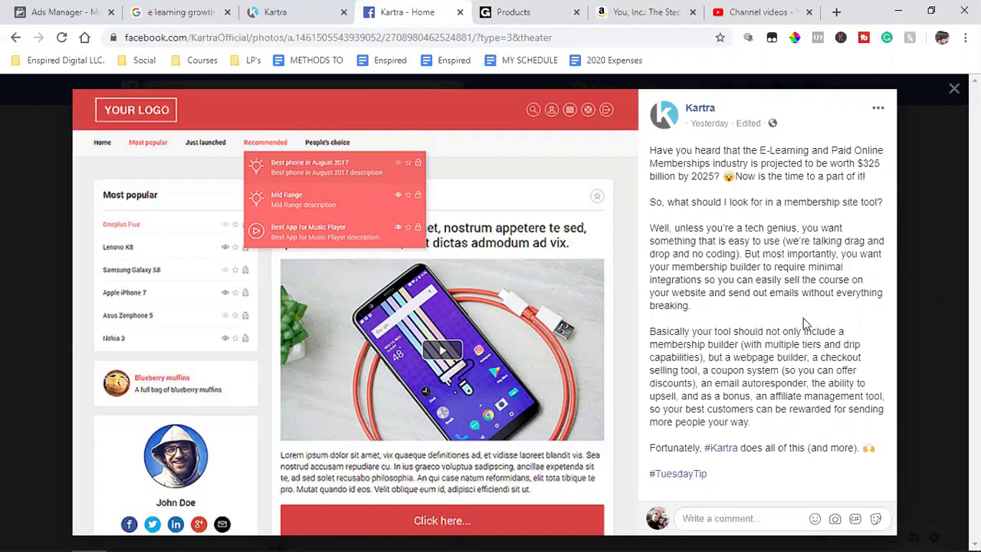
scroll(800, 319, down, 1)
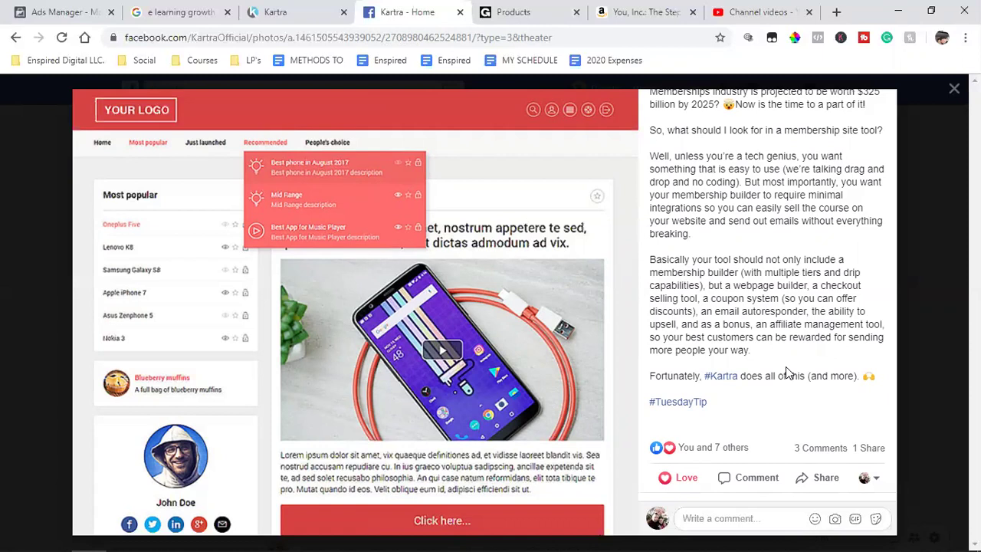
scroll(787, 371, up, 2)
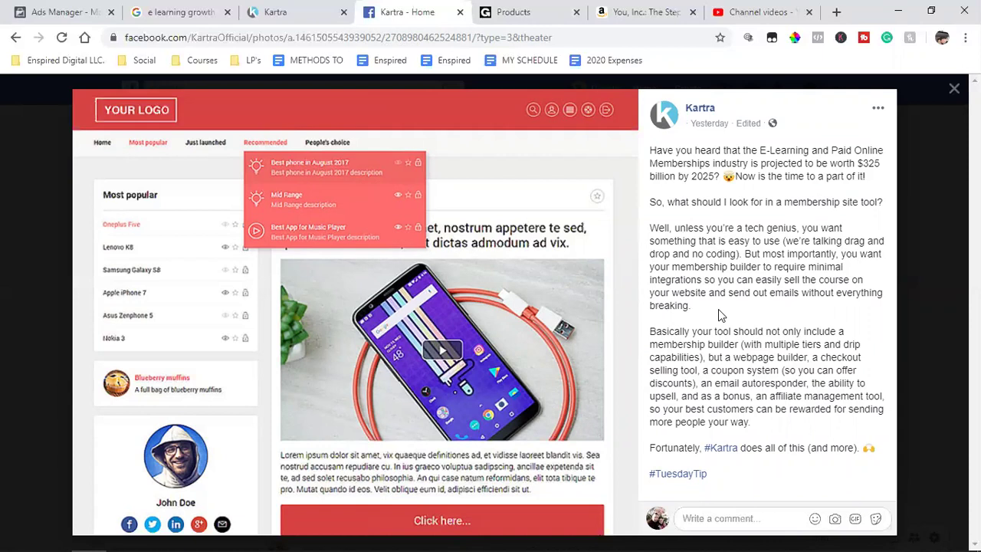
Switch to the Google results for "e learning growth" and highlight the "325 Billion by 2025" forecast in the featured snippet
click(148, 9)
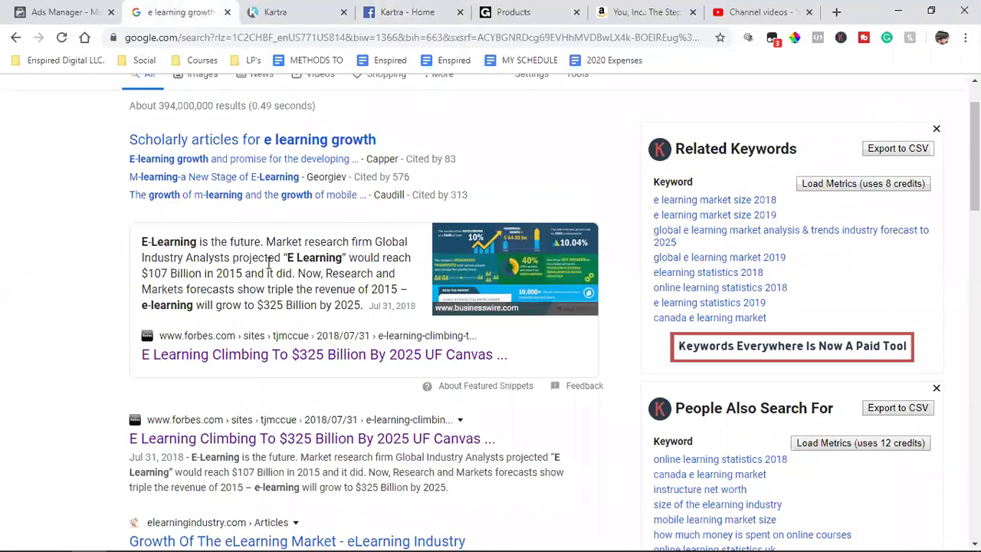
scroll(269, 262, down, 1)
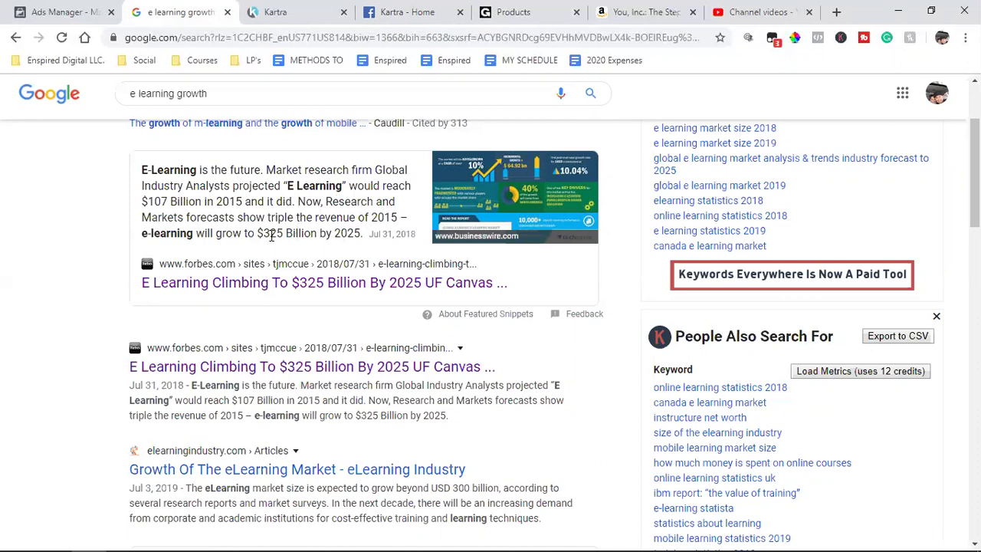
drag(264, 234, 360, 235)
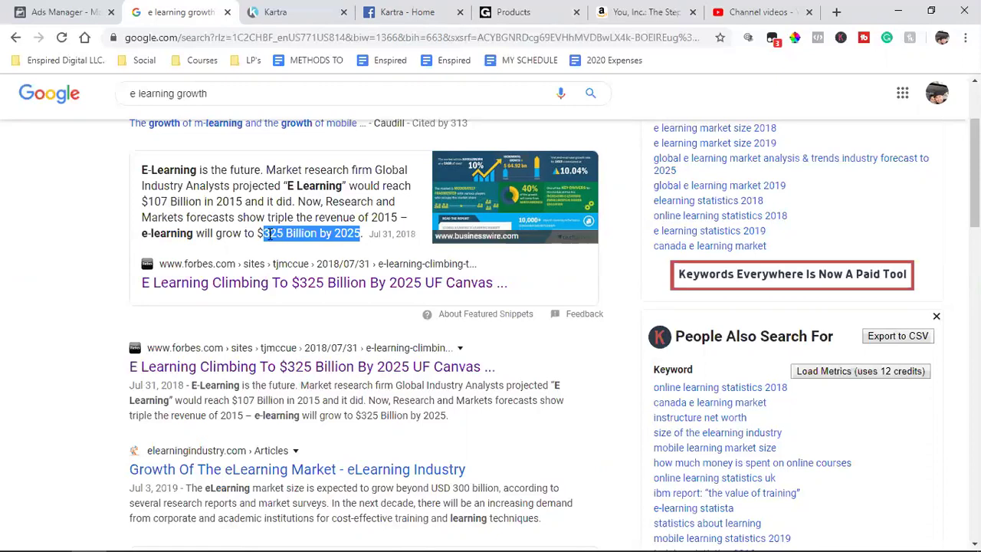
double_click(270, 234)
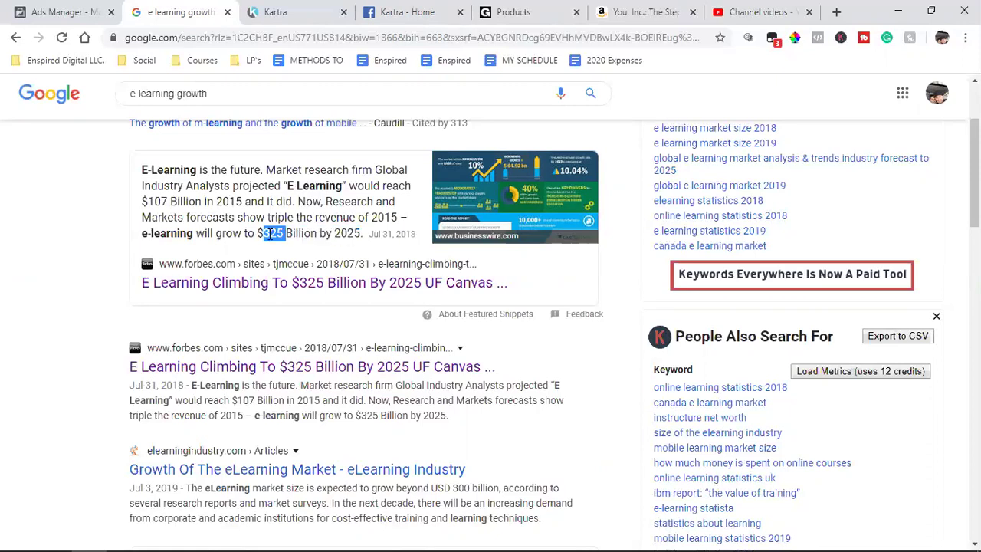
click(270, 239)
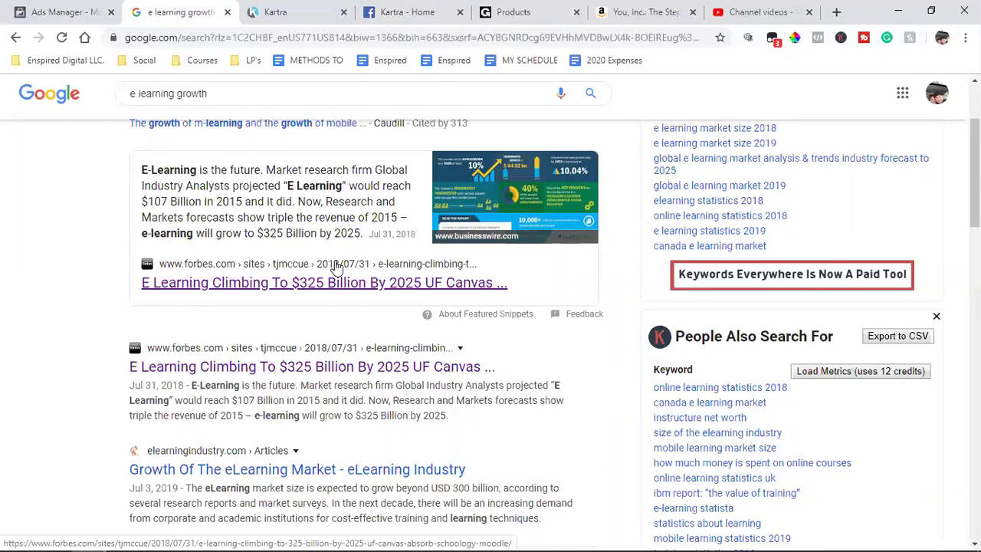
Glance at the Kartra products dashboard and return to Kartra's Facebook post about membership sites
click(318, 11)
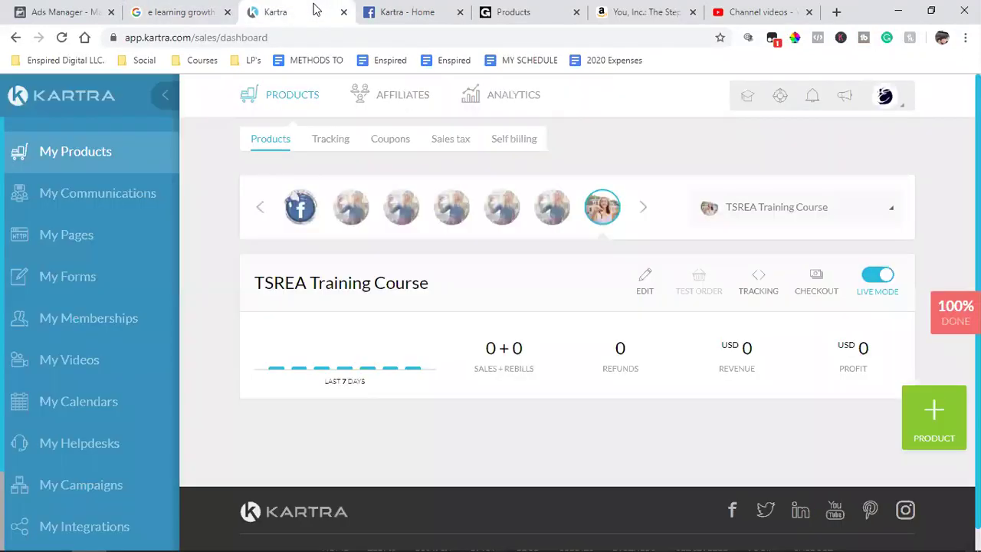
click(434, 8)
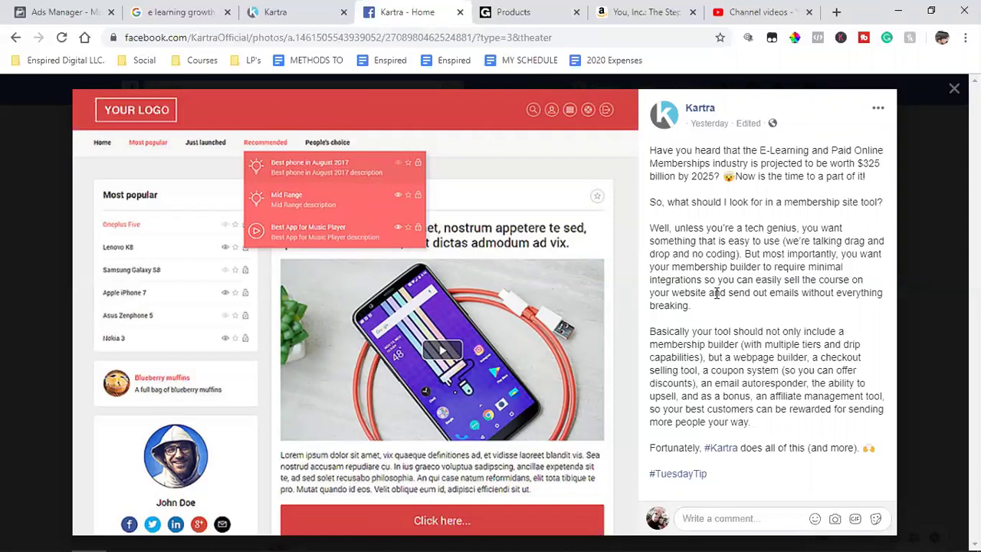
Switch to the Kartra products dashboard and highlight the "TSREA Training Course" product title
click(290, 7)
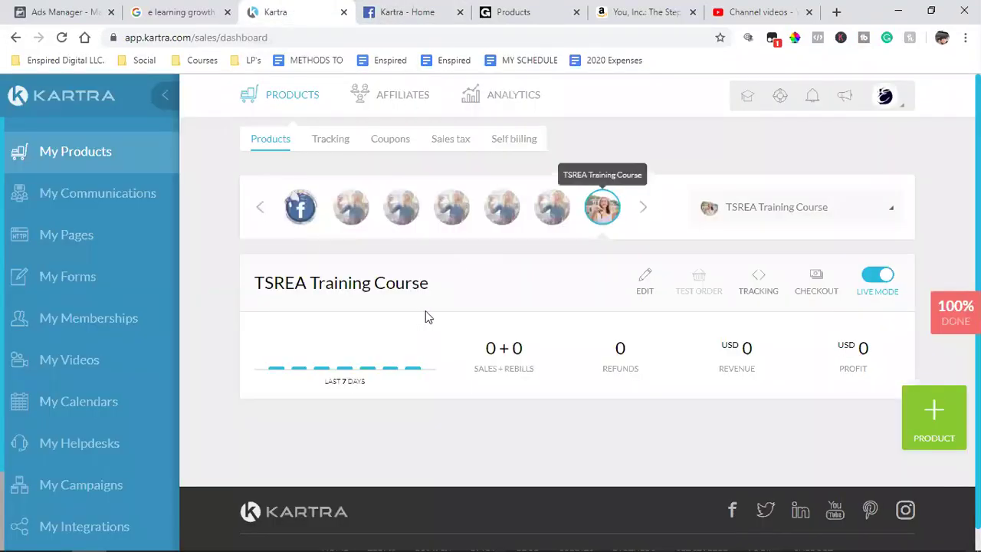
triple_click(329, 280)
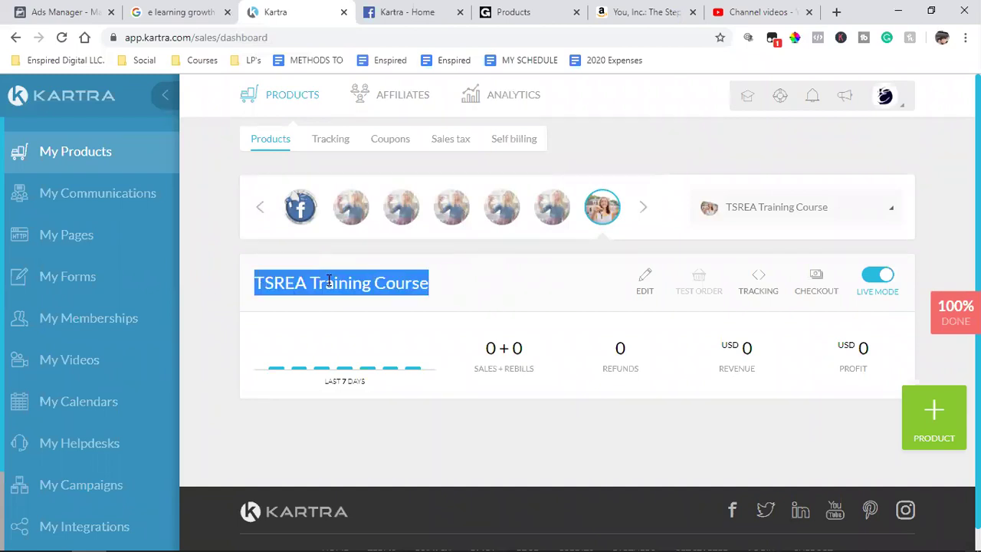
click(328, 281)
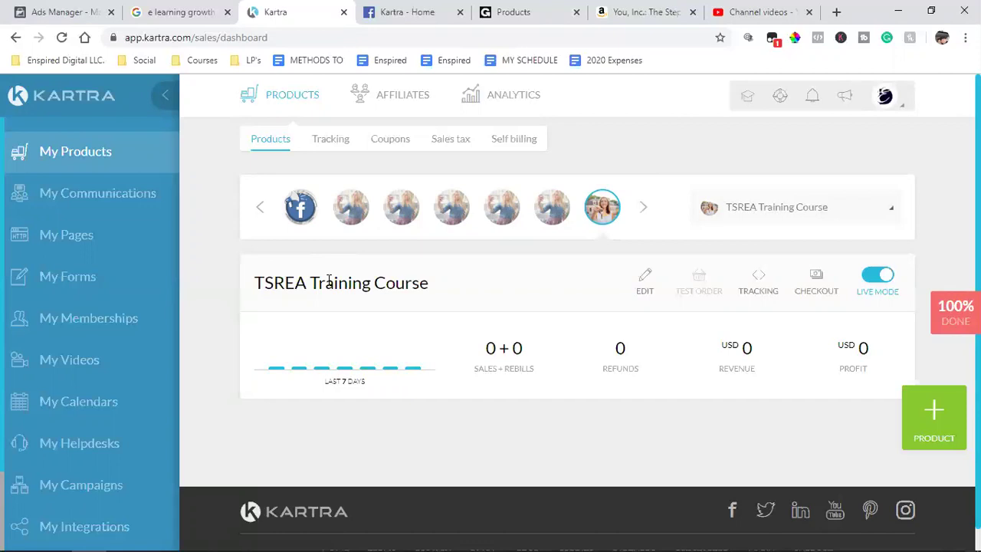
Open the Forbes article on e-learning climbing to $325 billion from the Google results, close it and return to the TSREA Training Course product
click(179, 12)
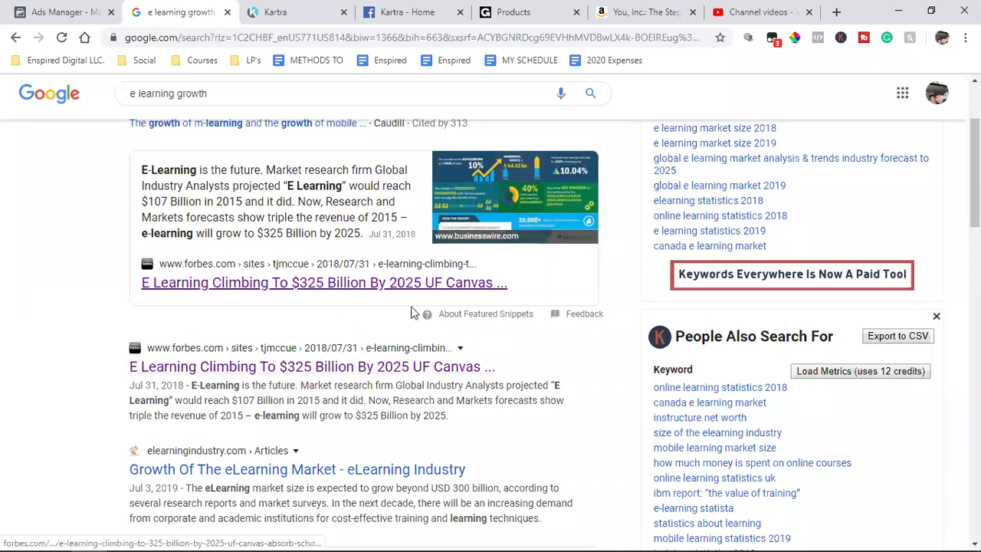
click(260, 370)
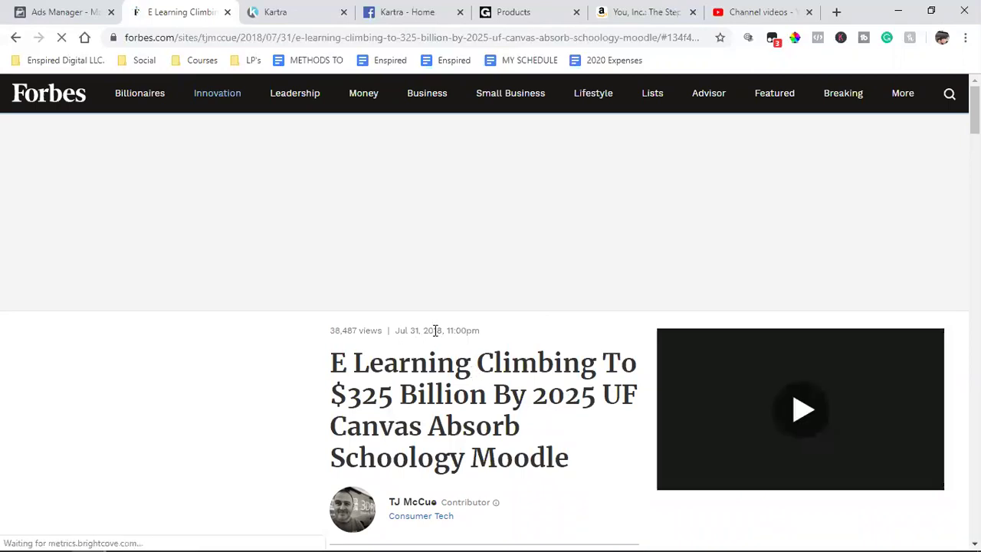
scroll(443, 389, down, 1)
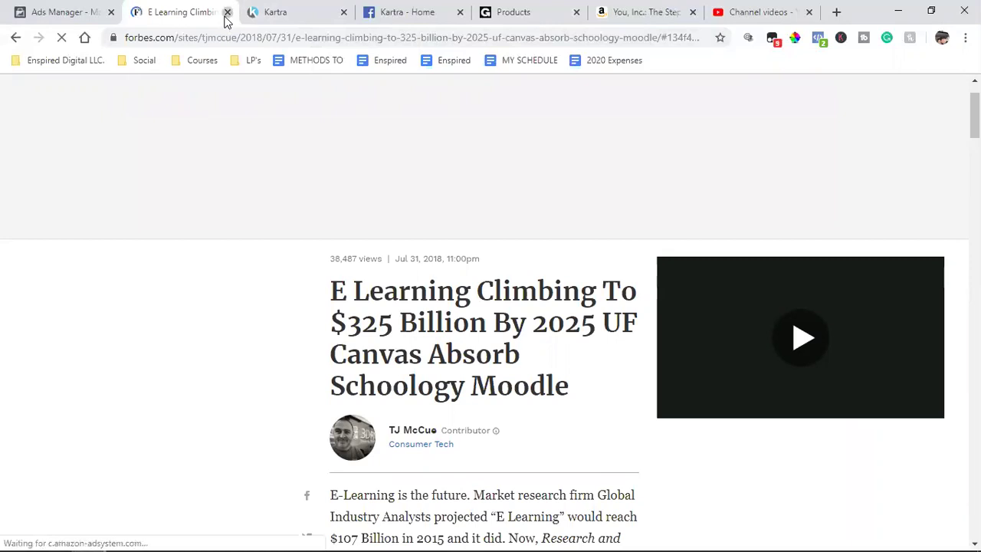
click(226, 14)
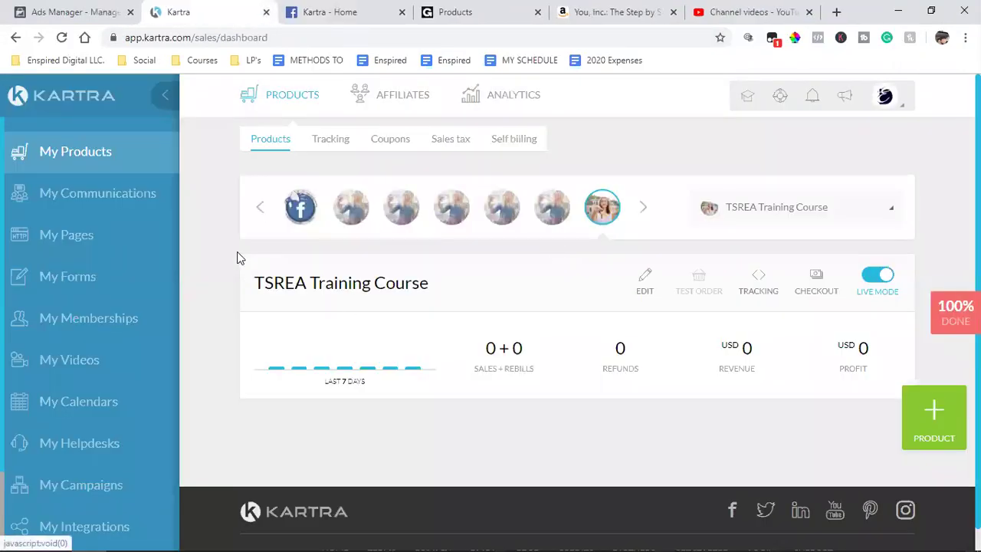
triple_click(335, 288)
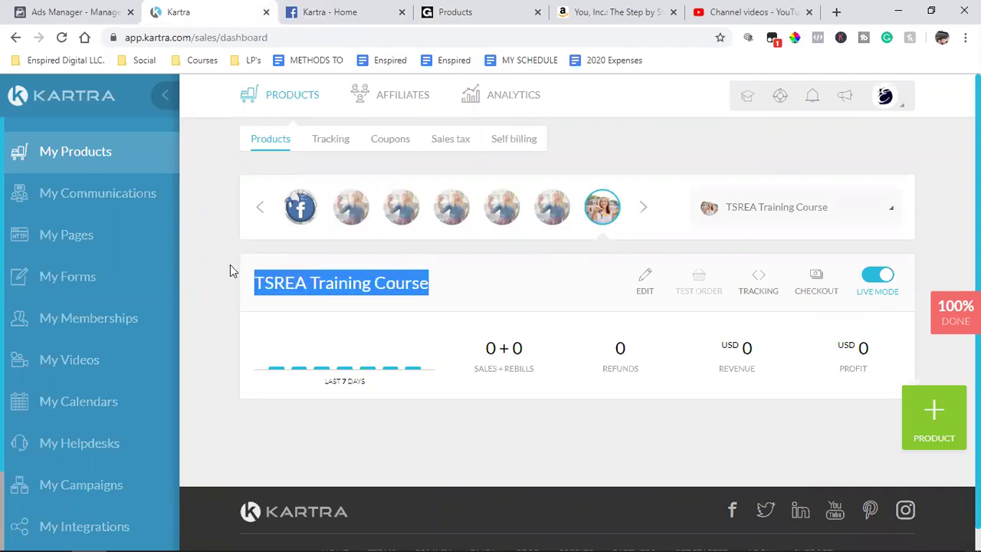
click(387, 441)
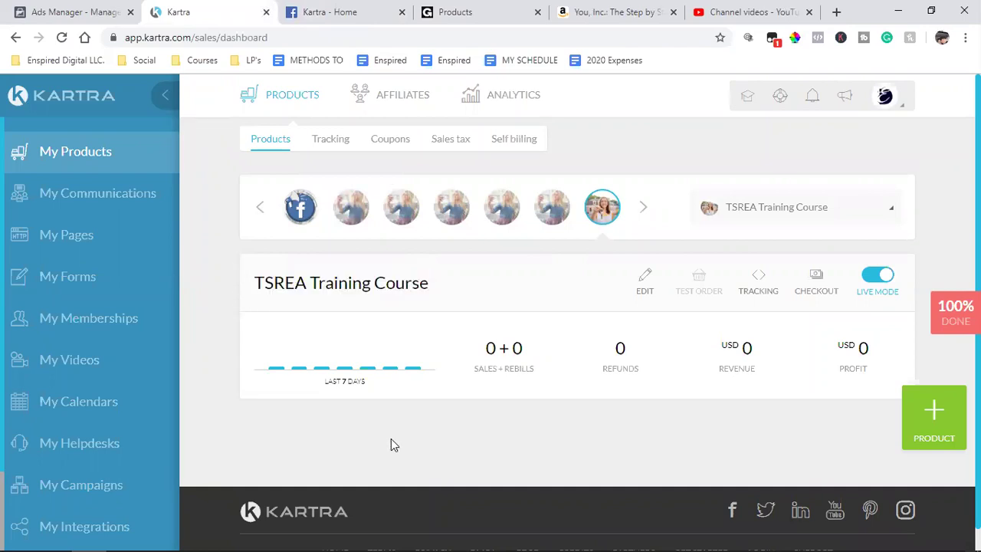
Create a new main product with the internal name "Buyer Leads Mastery" and continue to its basic info
click(926, 426)
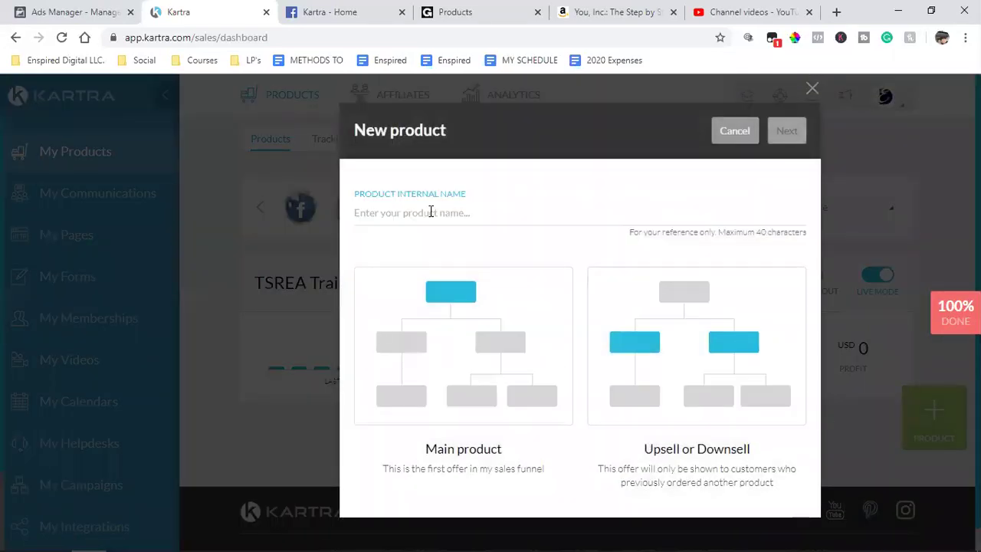
click(431, 211)
text(Bui)
key(BackSpace)
key(BackSpace)
key(BackSpace)
text(B)
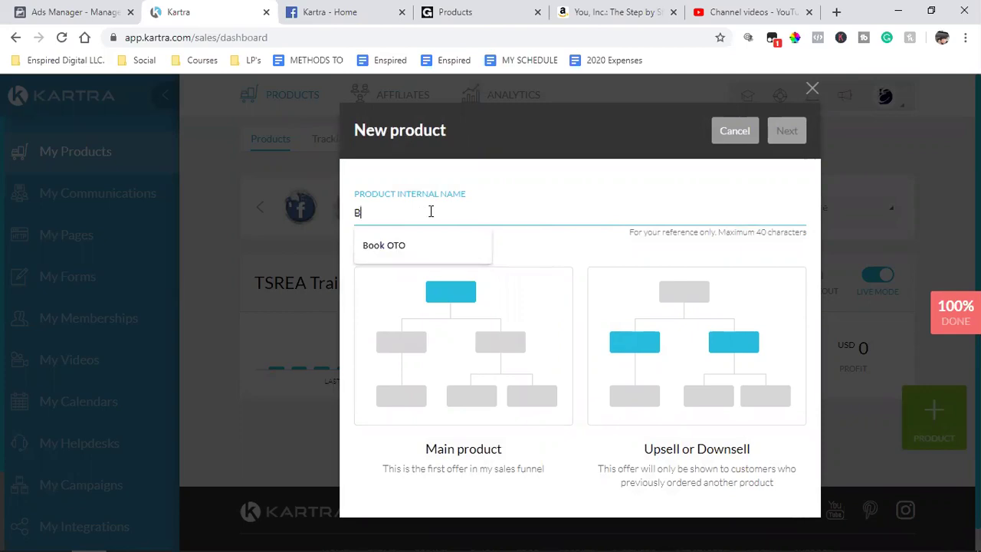
text(uyer leads)
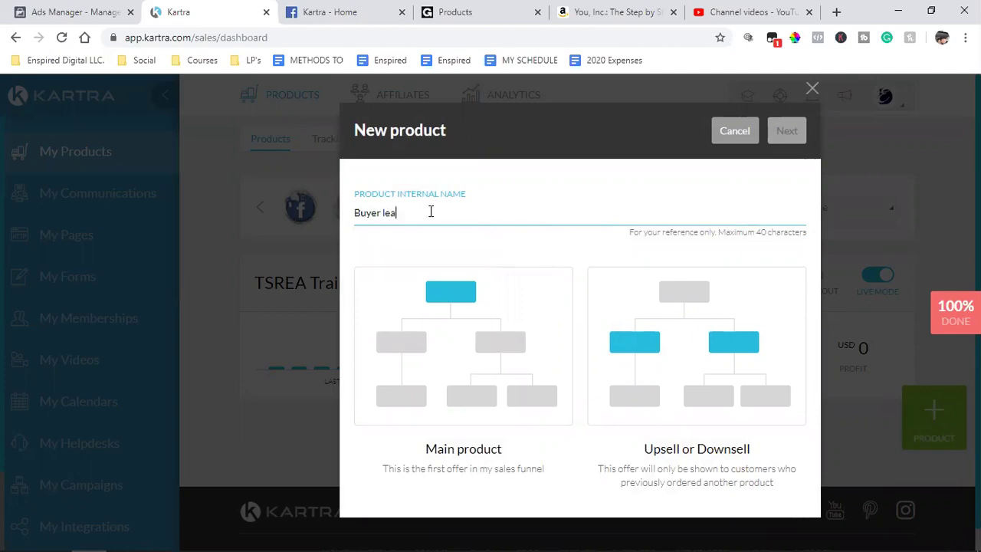
key(BackSpace)
key(BackSpace)
key(BackSpace)
key(BackSpace)
key(BackSpace)
text(Leads Mastery)
click(449, 303)
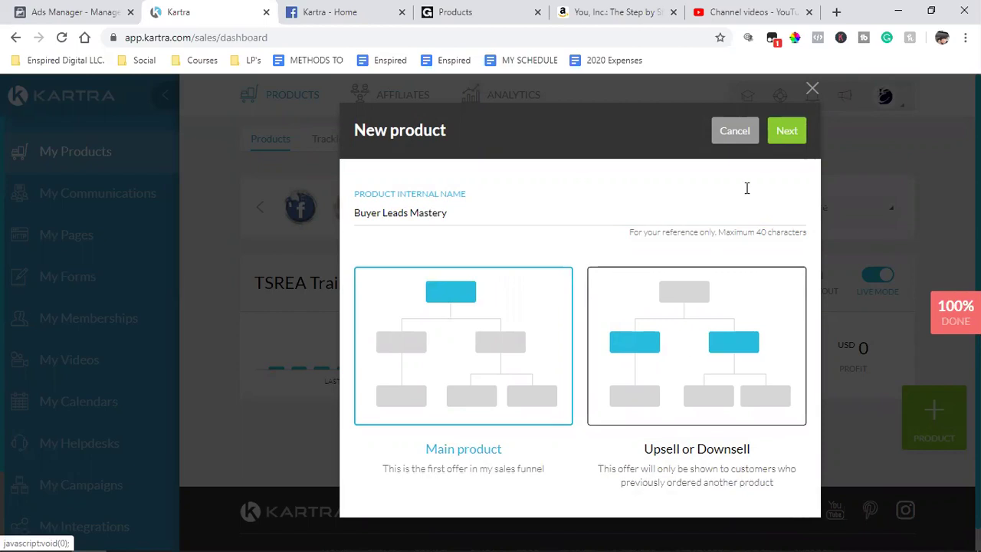
click(789, 133)
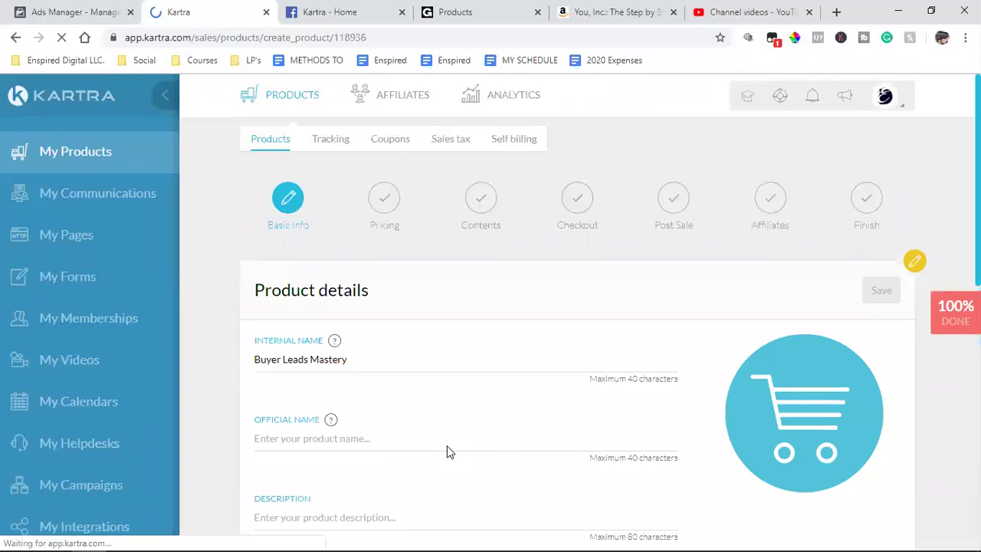
Copy the product's internal name, "Buyer Leads Mastery", into its official name
double_click(275, 361)
triple_click(275, 362)
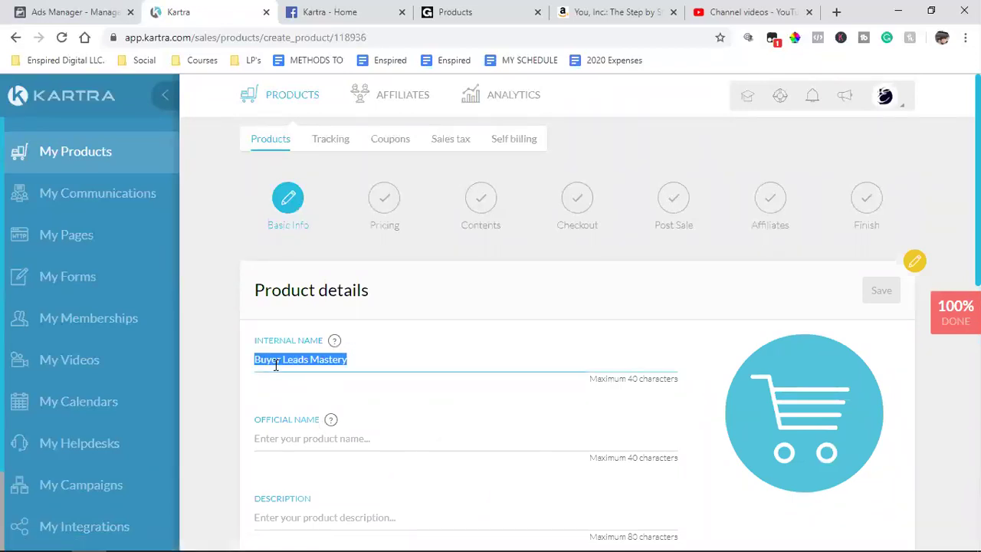
right_click(291, 362)
click(300, 187)
scroll(309, 363, down, 1)
click(301, 374)
key(ctrl+v)
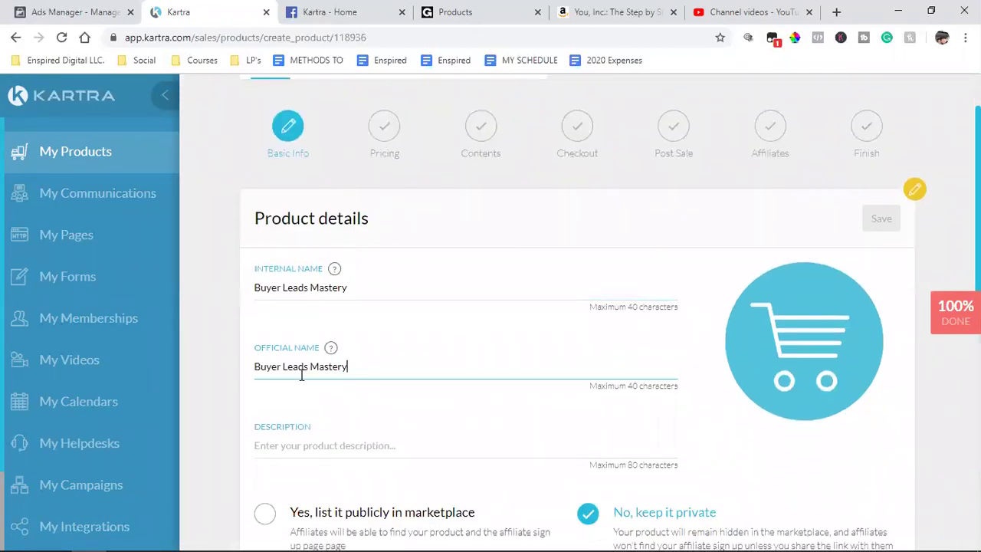
Fill in the product description with the copied text "Buyer Leads Mastery"
scroll(301, 373, down, 1)
click(300, 374)
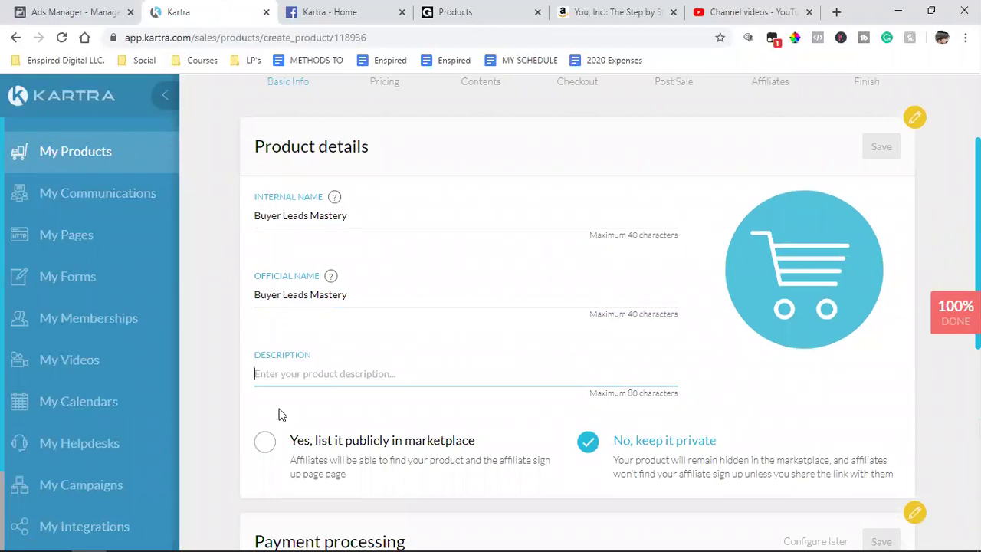
key(ctrl+v)
scroll(280, 410, down, 1)
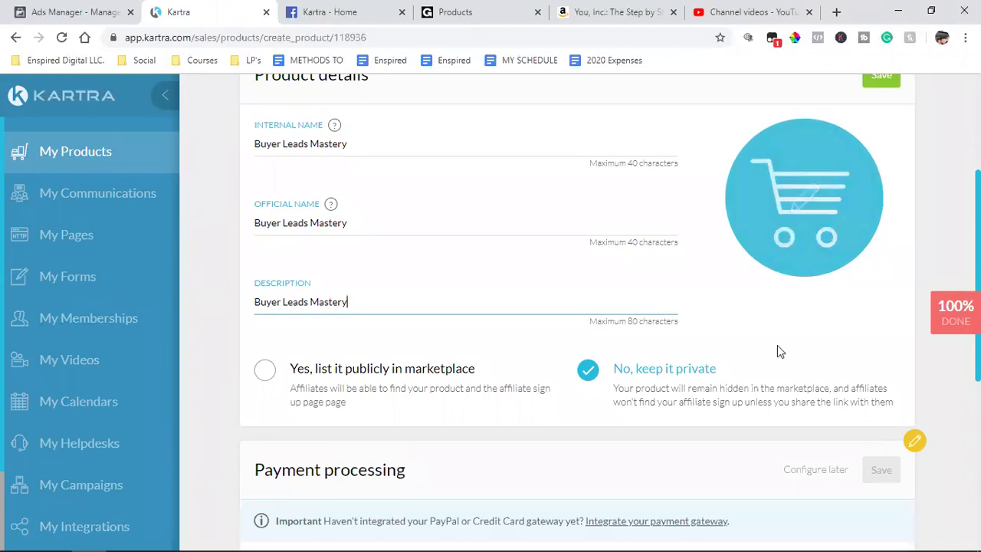
scroll(776, 346, up, 1)
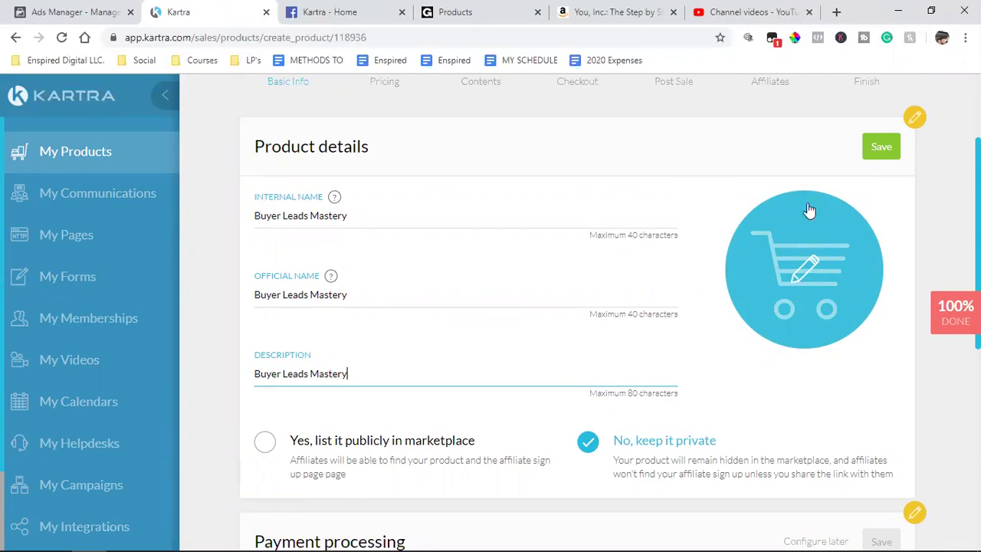
Search Google Images for "buyer leads" in a new browser tab
click(836, 11)
click(85, 38)
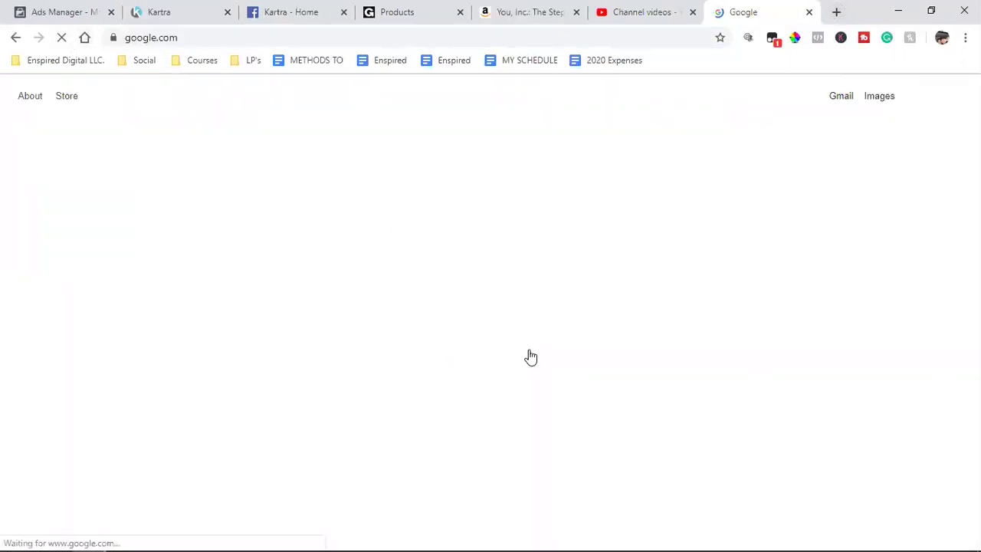
text(buyer)
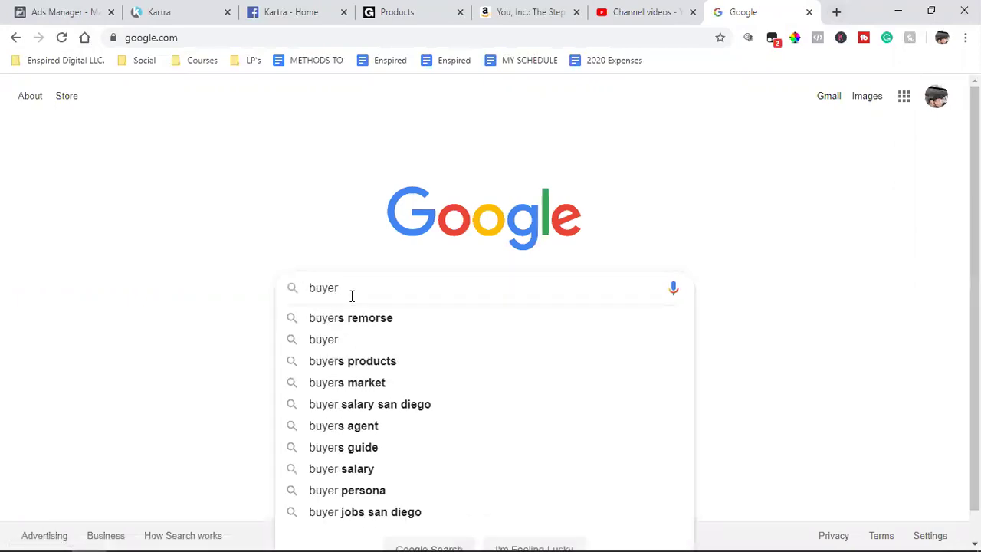
text( leads)
key(Return)
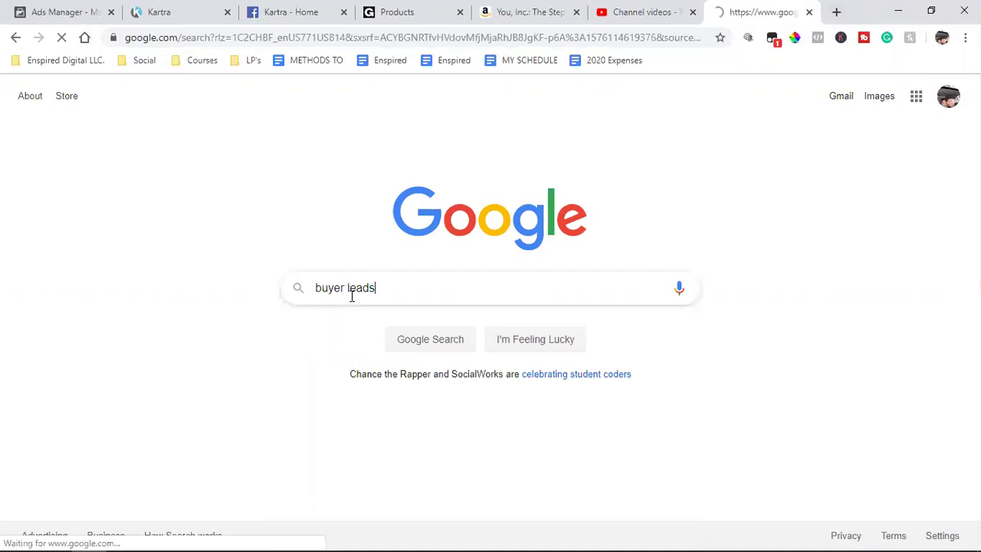
click(321, 151)
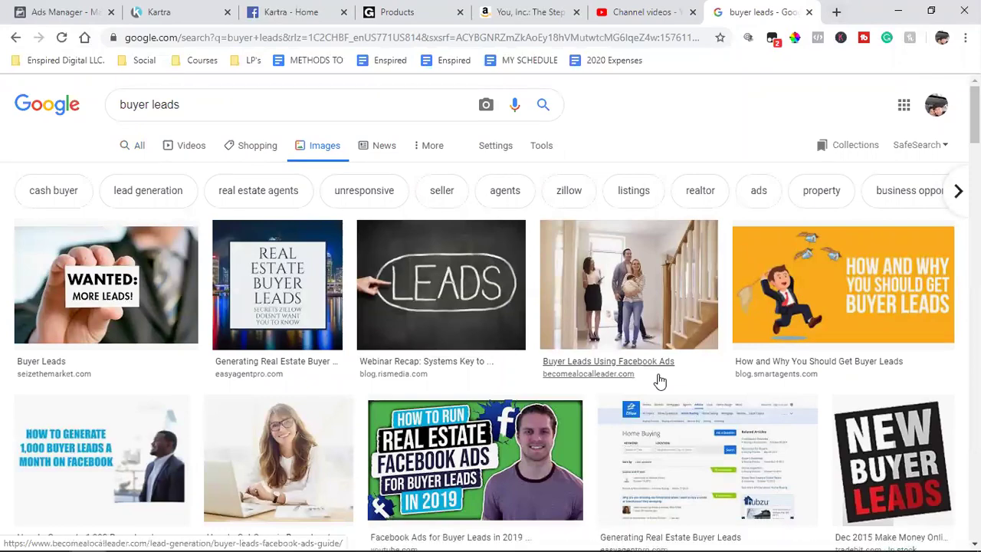
Browse the "buyer leads" image results for a picture suitable for the product
scroll(659, 381, down, 5)
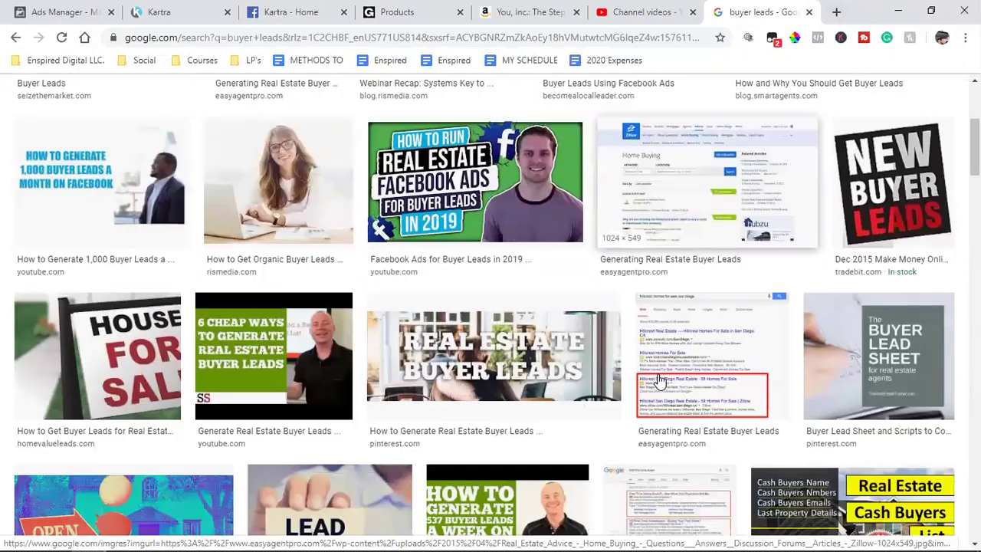
scroll(659, 381, down, 2)
scroll(660, 381, down, 2)
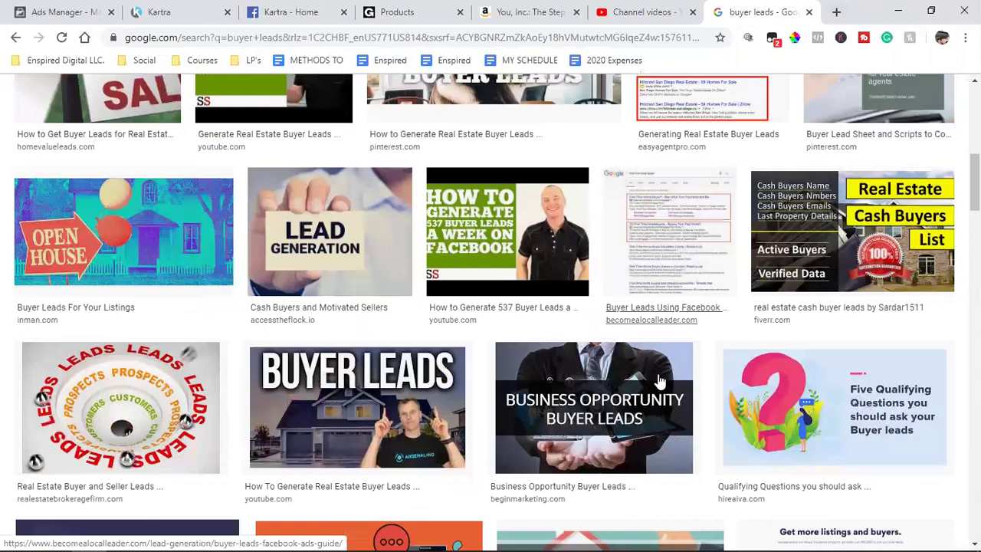
scroll(659, 381, down, 4)
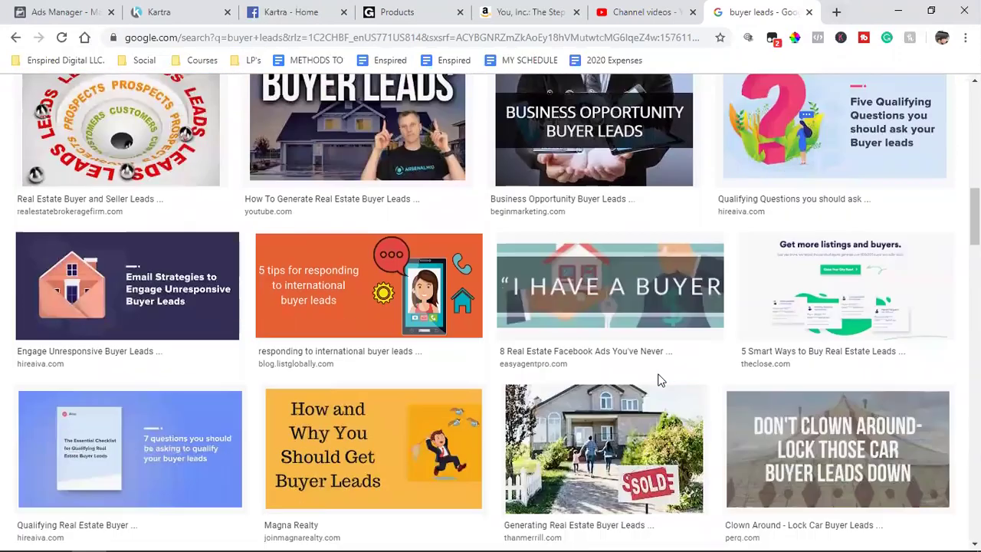
scroll(658, 375, down, 4)
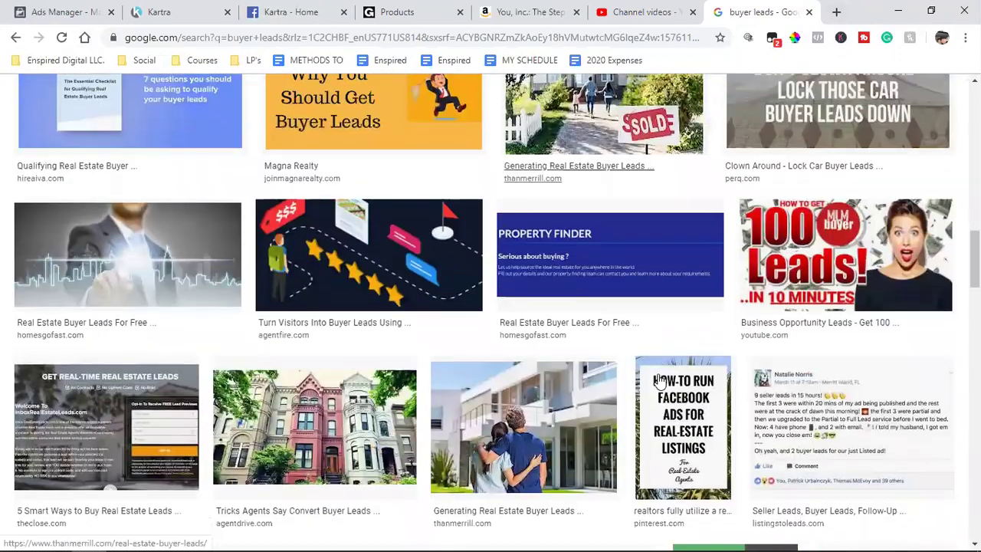
scroll(660, 380, down, 1)
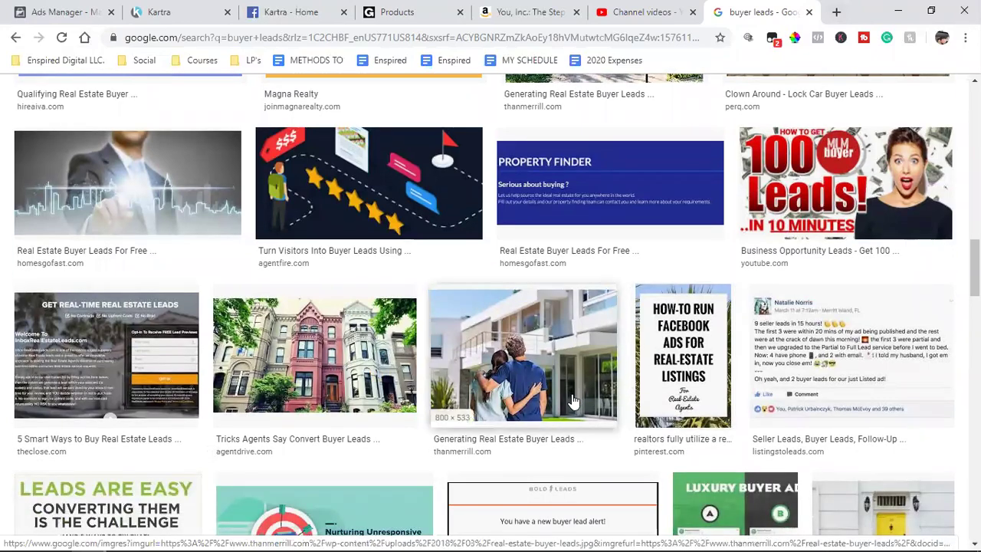
scroll(567, 402, down, 6)
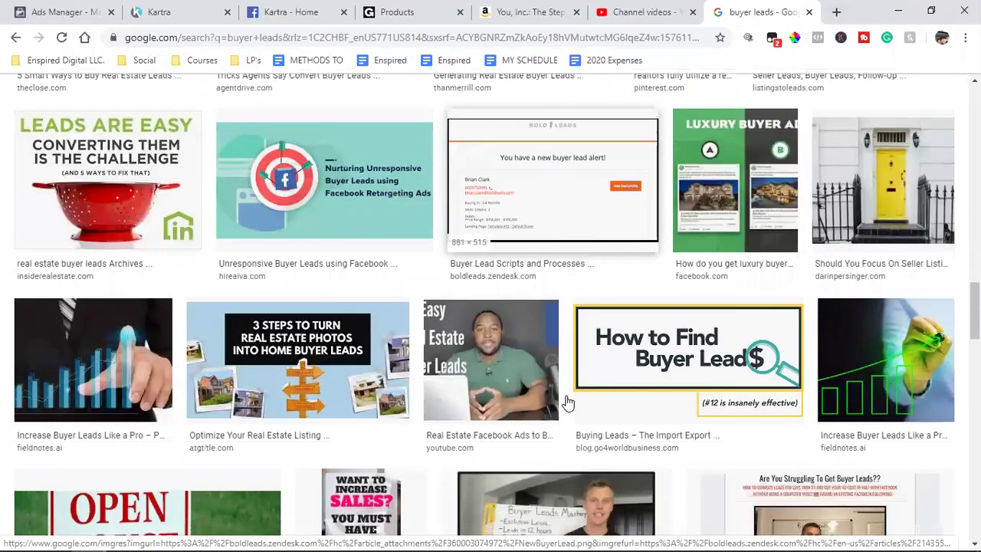
scroll(567, 402, down, 5)
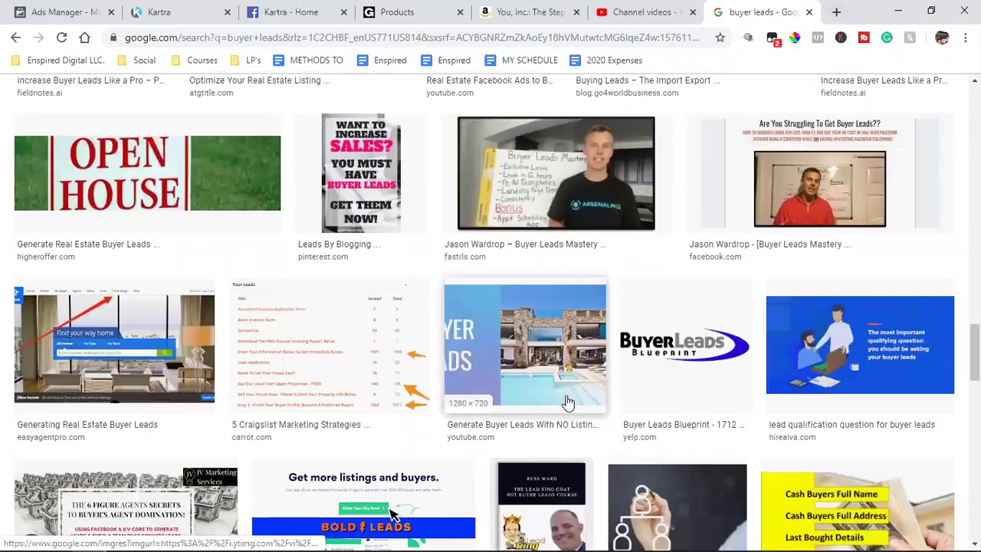
scroll(567, 402, down, 10)
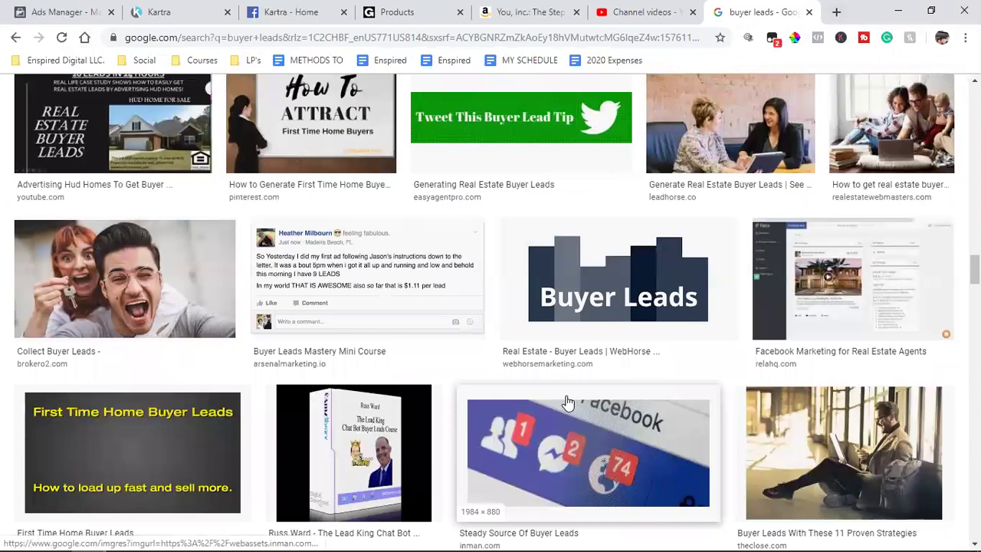
scroll(567, 402, down, 4)
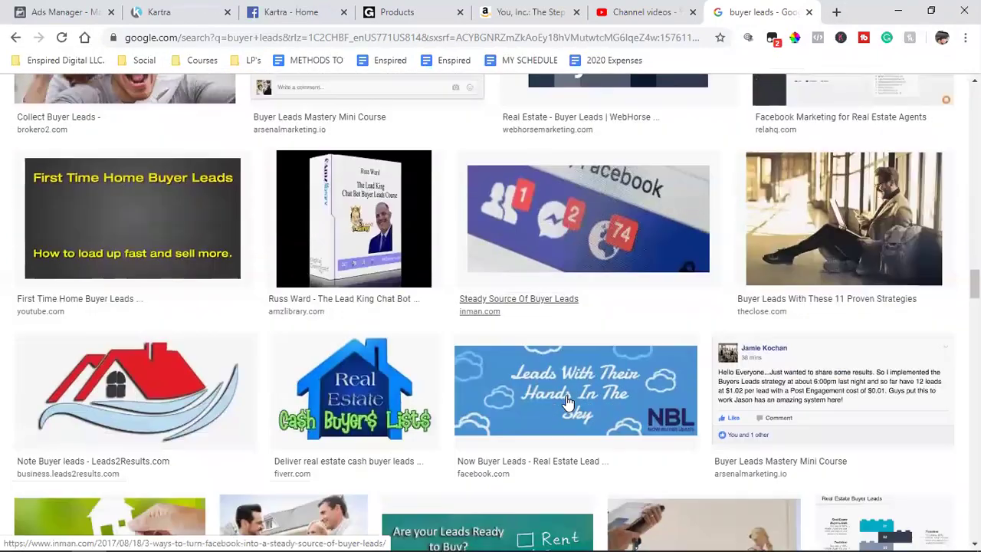
scroll(566, 402, down, 5)
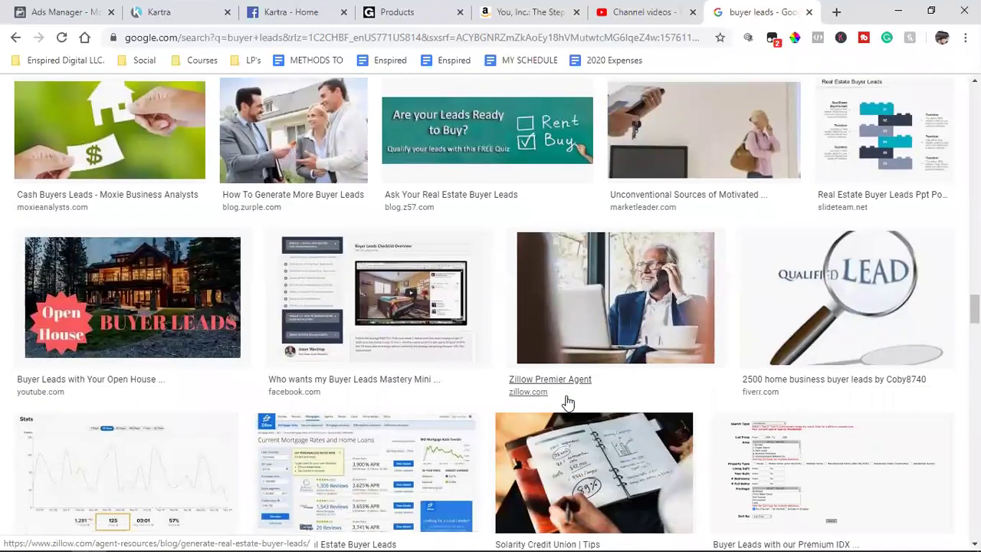
scroll(566, 403, down, 5)
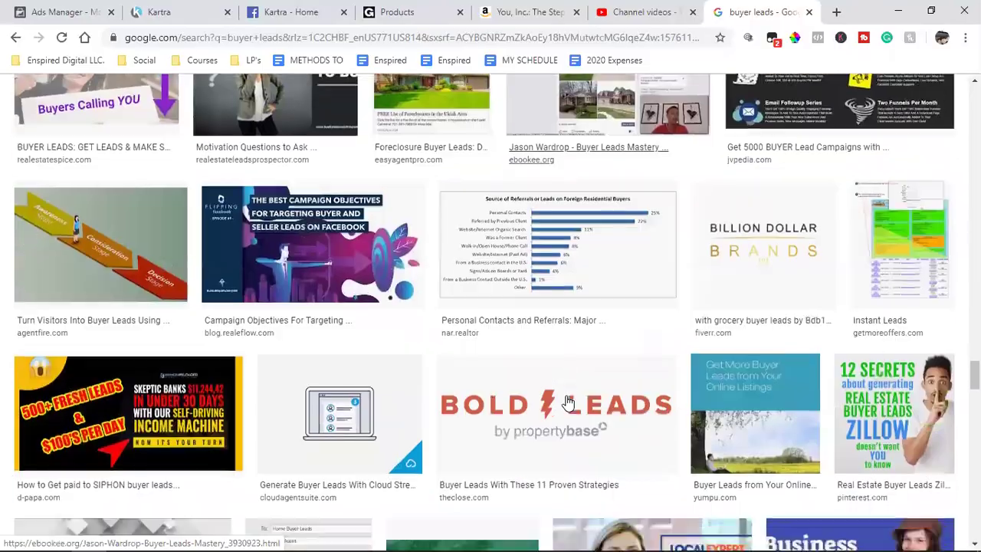
scroll(567, 402, down, 3)
scroll(567, 403, down, 5)
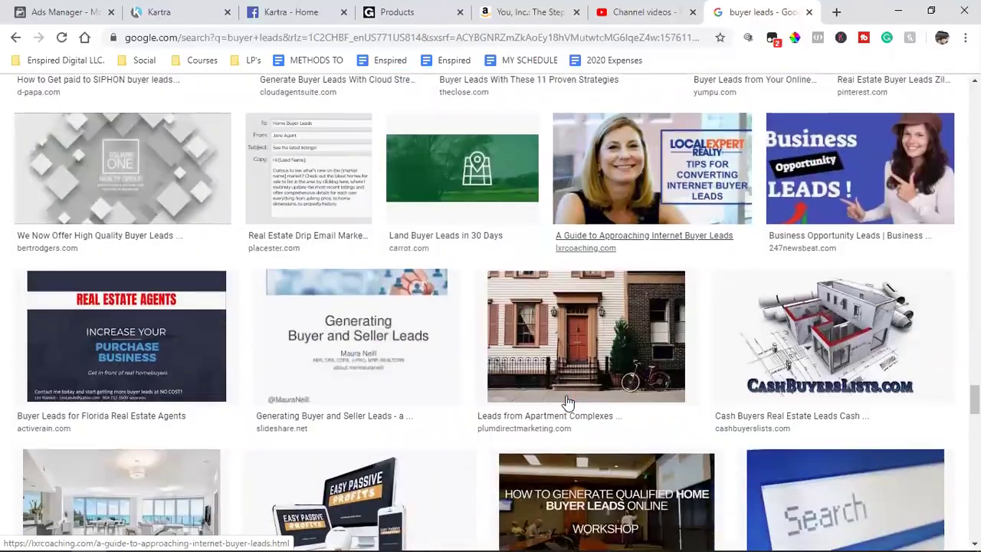
scroll(567, 402, up, 10)
scroll(567, 402, up, 10)
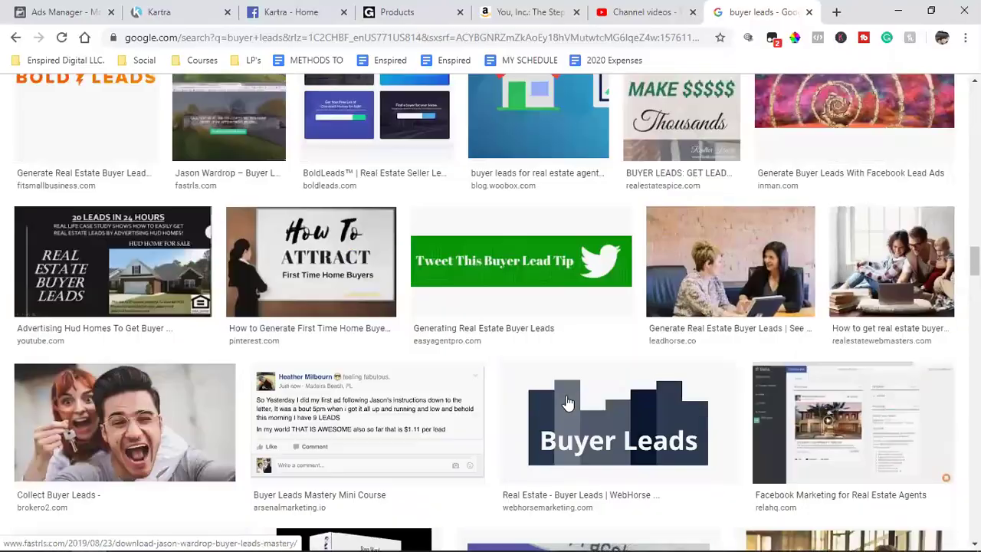
scroll(567, 403, up, 5)
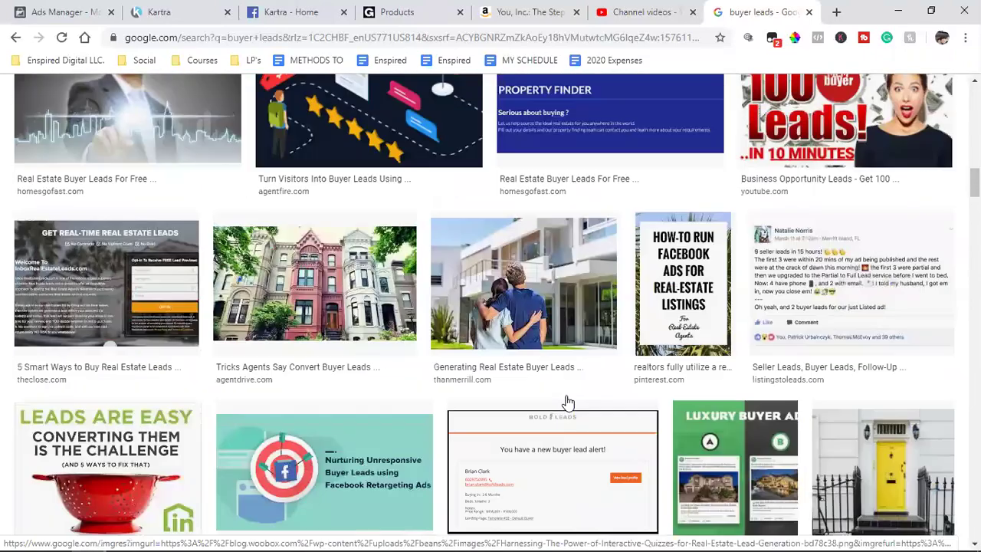
Save the Homes Go Fast image of a businessman touching a glowing city skyline to the Downloads folder as a JPEG
click(127, 399)
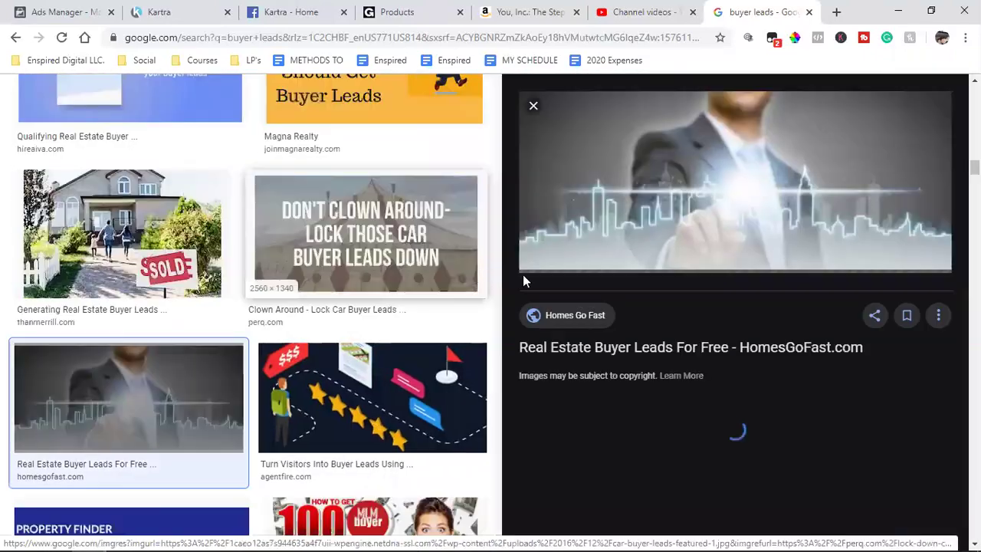
right_click(740, 180)
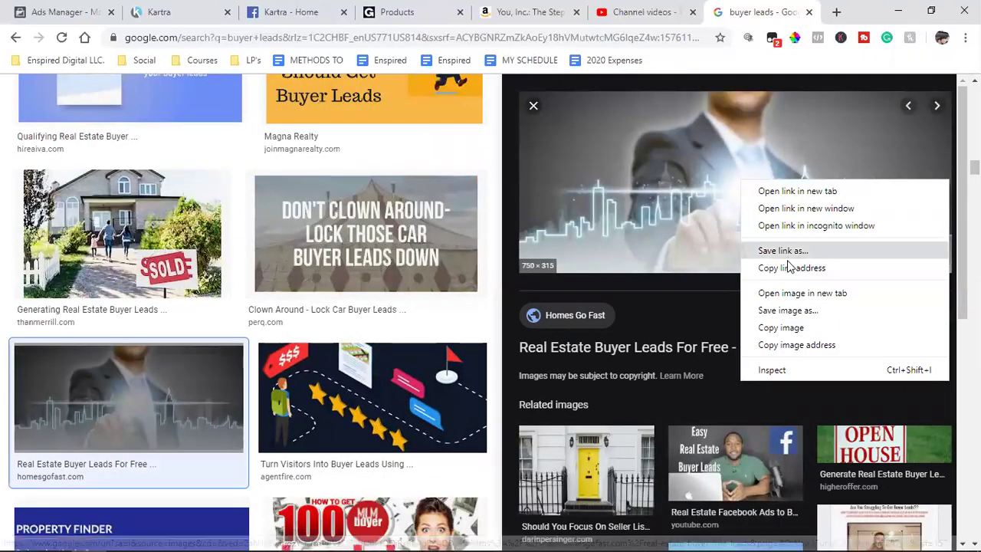
click(783, 310)
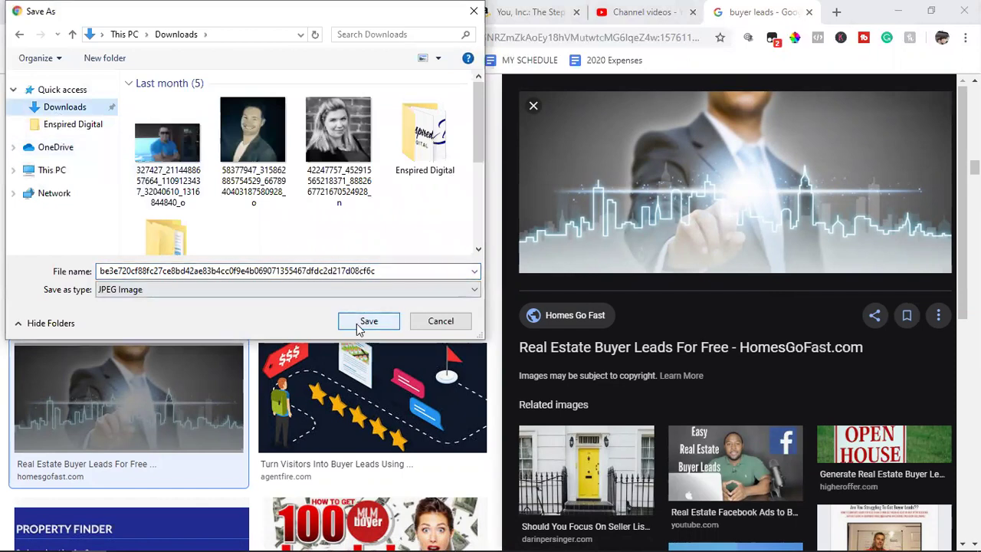
click(385, 325)
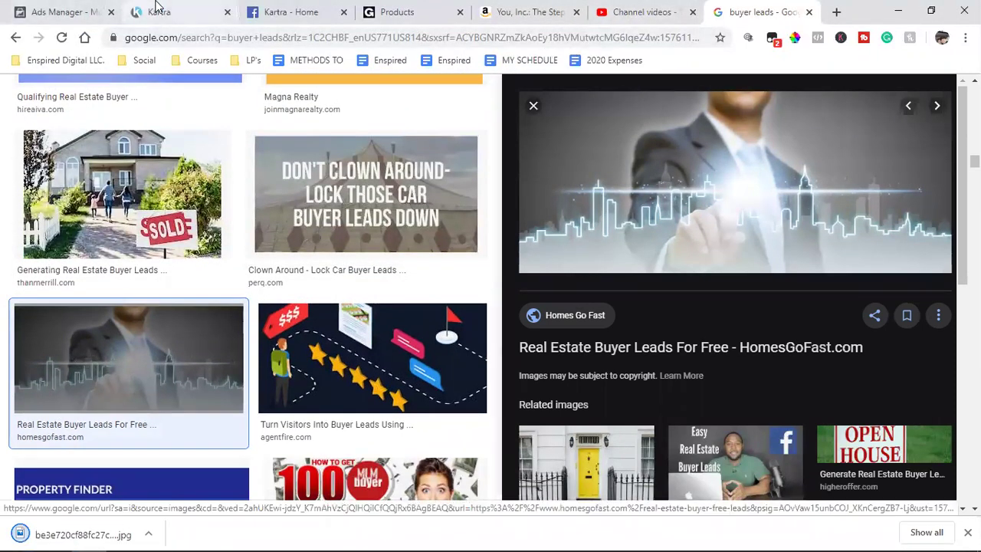
Switch to the Kartra product details, upload the downloaded skyline JPEG as the product image and confirm the default crop
click(153, 12)
click(796, 268)
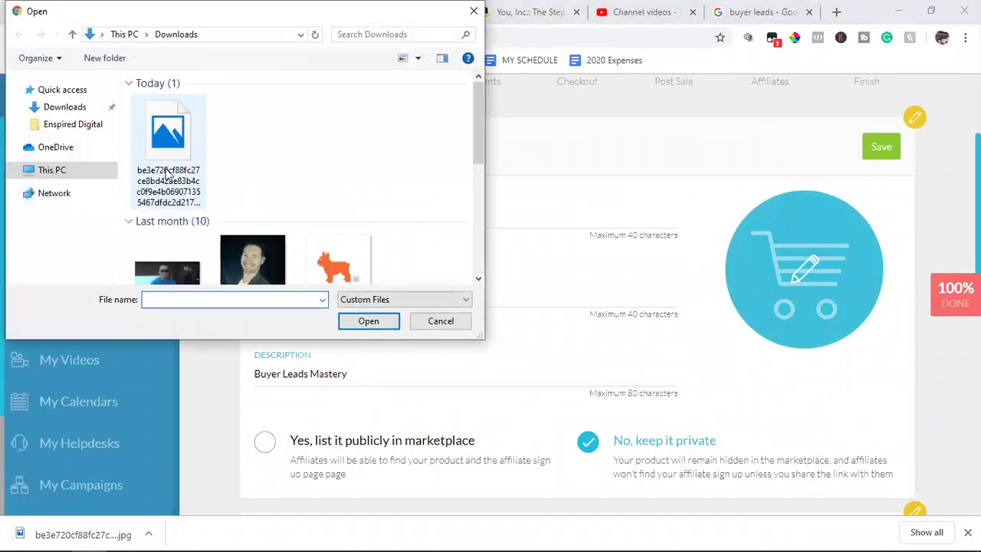
click(167, 149)
click(360, 326)
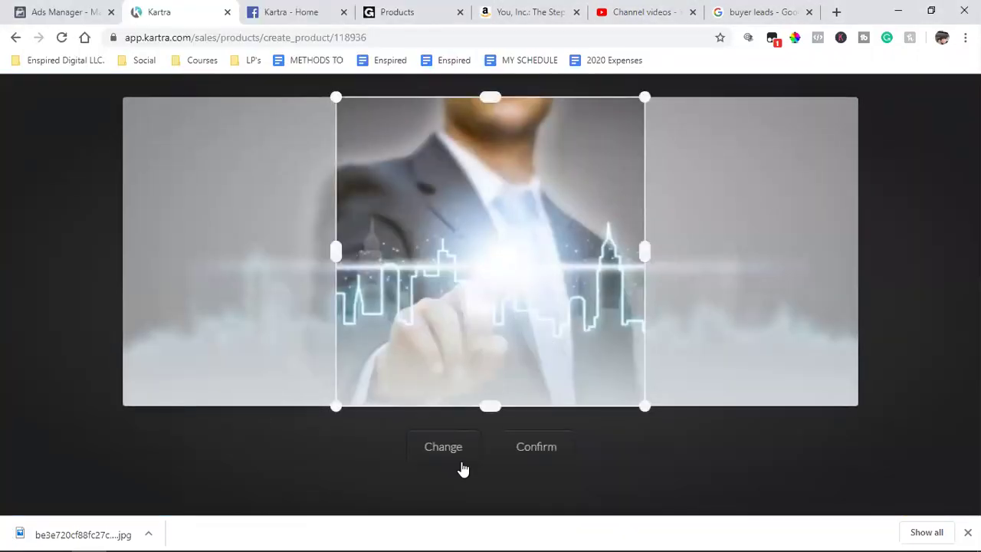
click(512, 454)
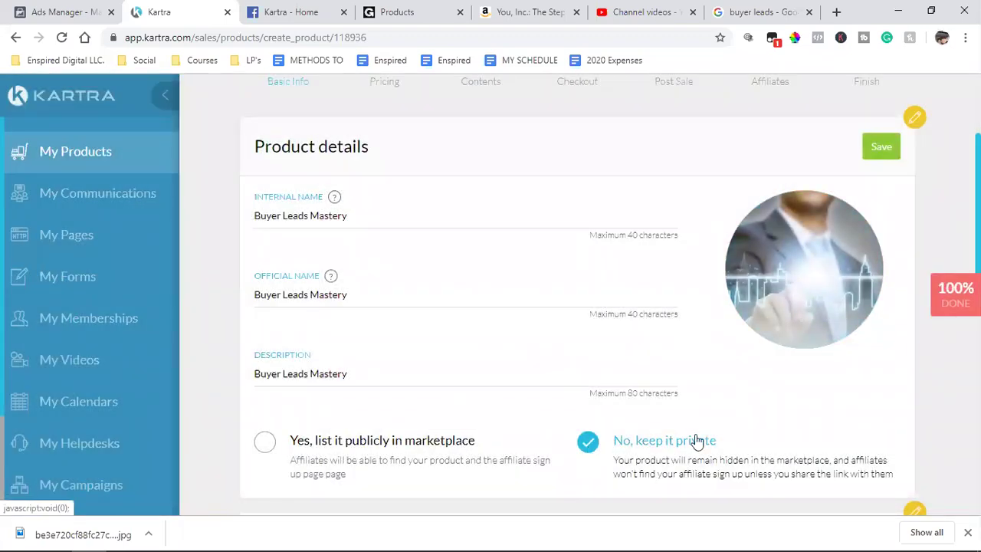
Check the marketplace listing options, then highlight the affiliate management tool passage in Kartra's Facebook post, through "more people your way."
scroll(737, 435, down, 2)
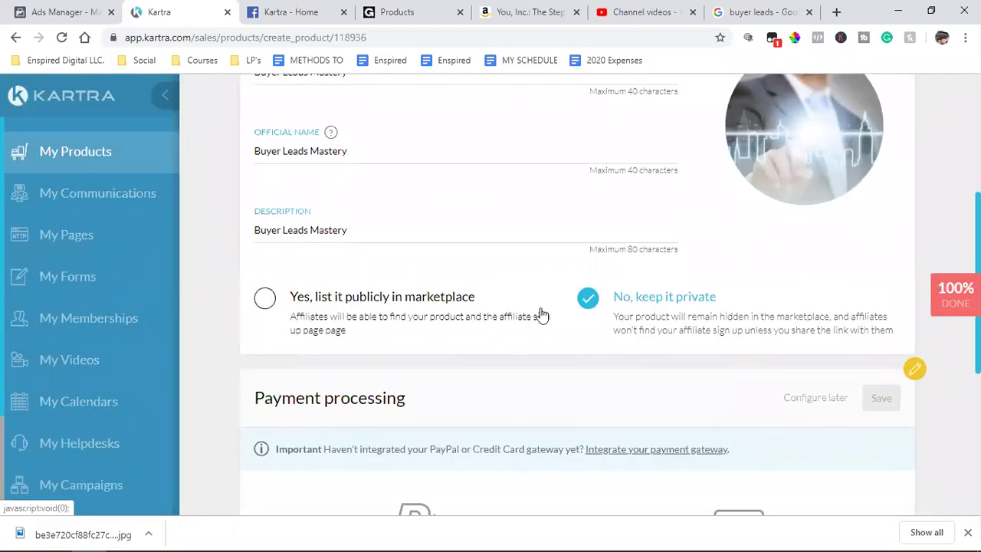
click(281, 9)
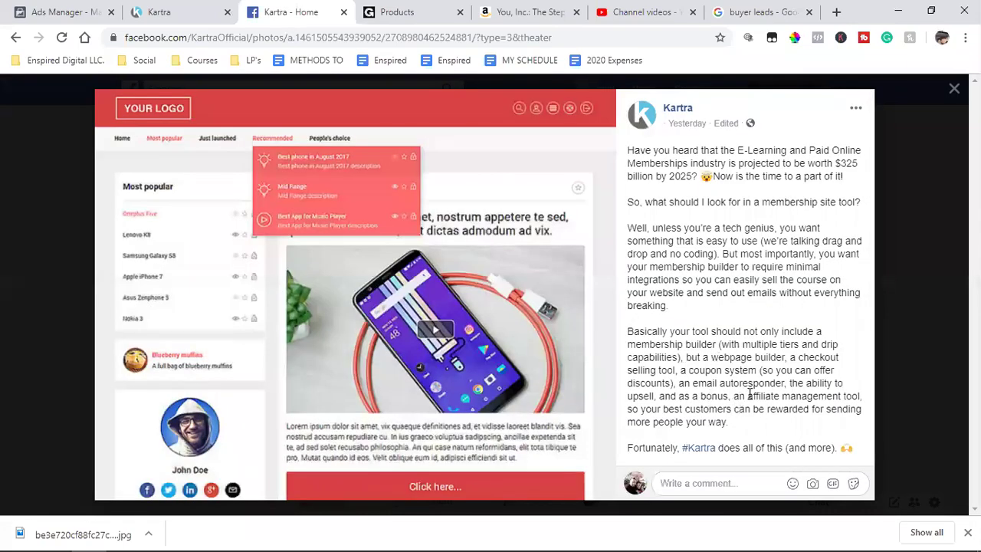
drag(659, 396, 735, 409)
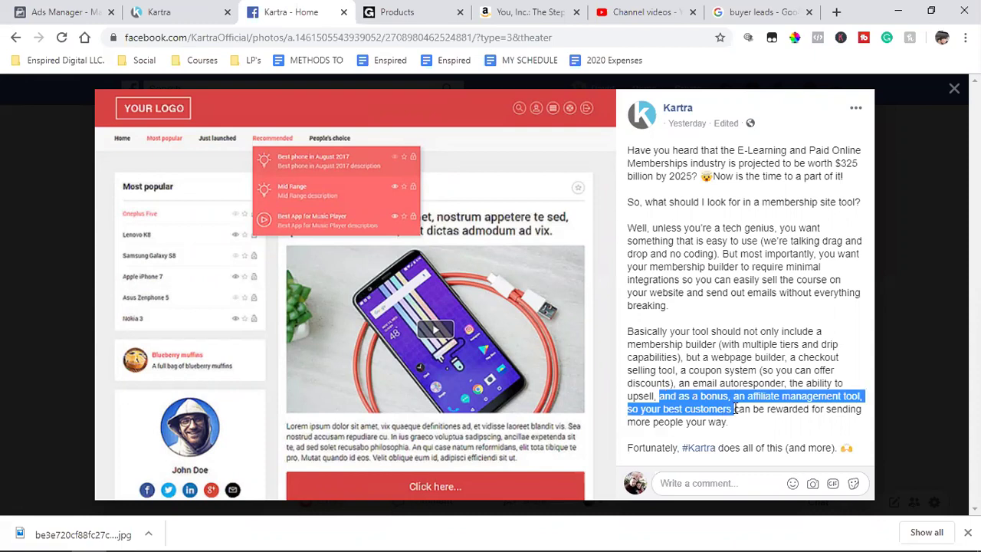
drag(735, 409, 734, 427)
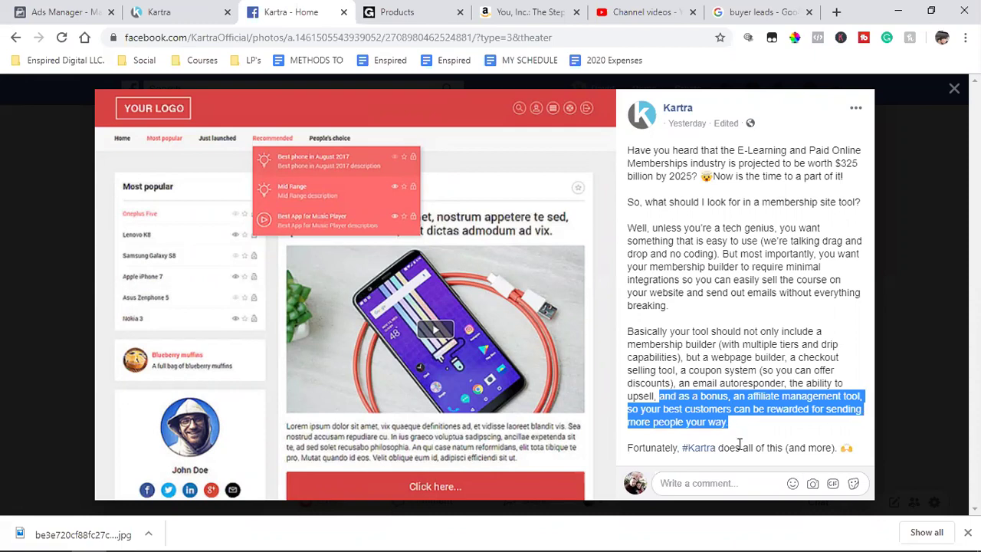
Return to Kartra, open My Affiliate Promos in a new browser tab and view the Marketplace of affiliate products
click(159, 11)
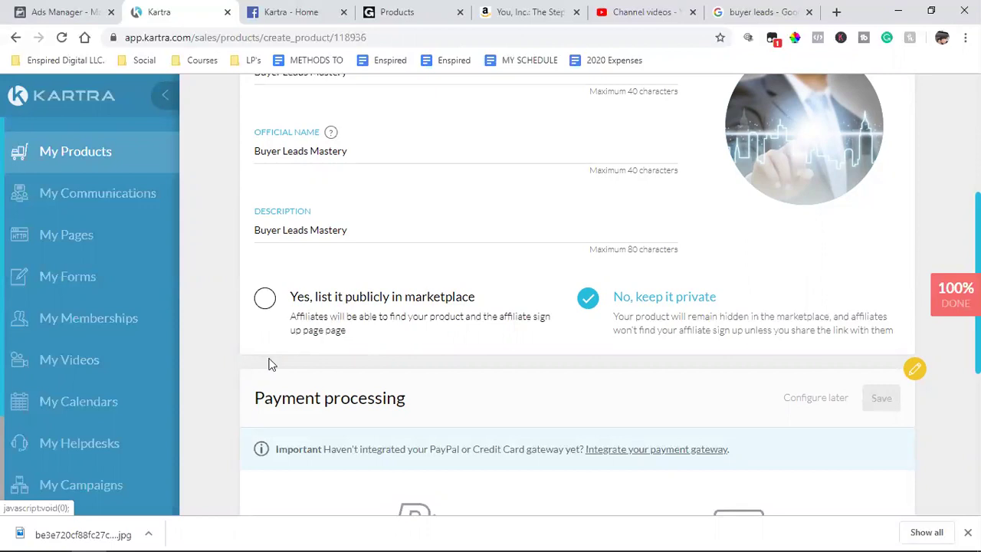
scroll(89, 436, down, 3)
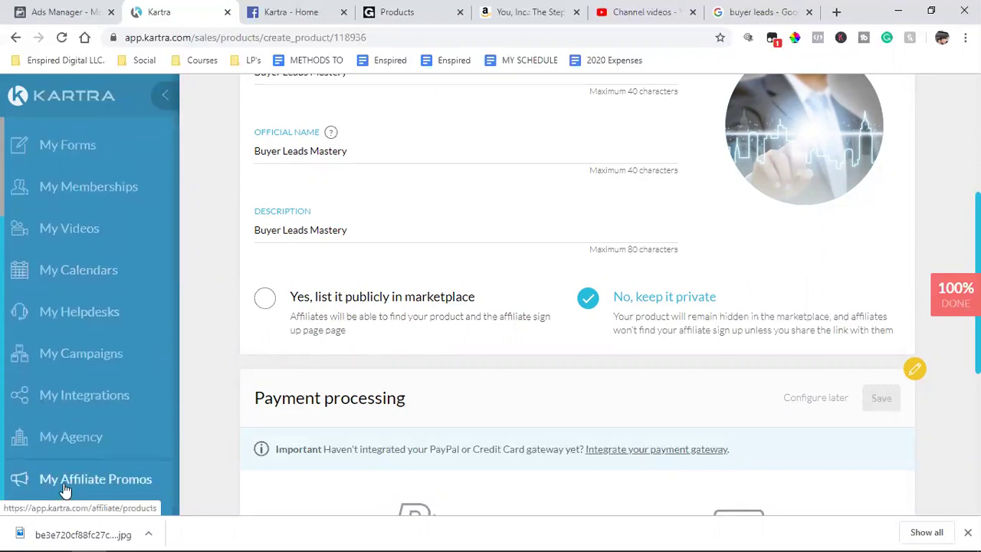
right_click(65, 491)
click(136, 374)
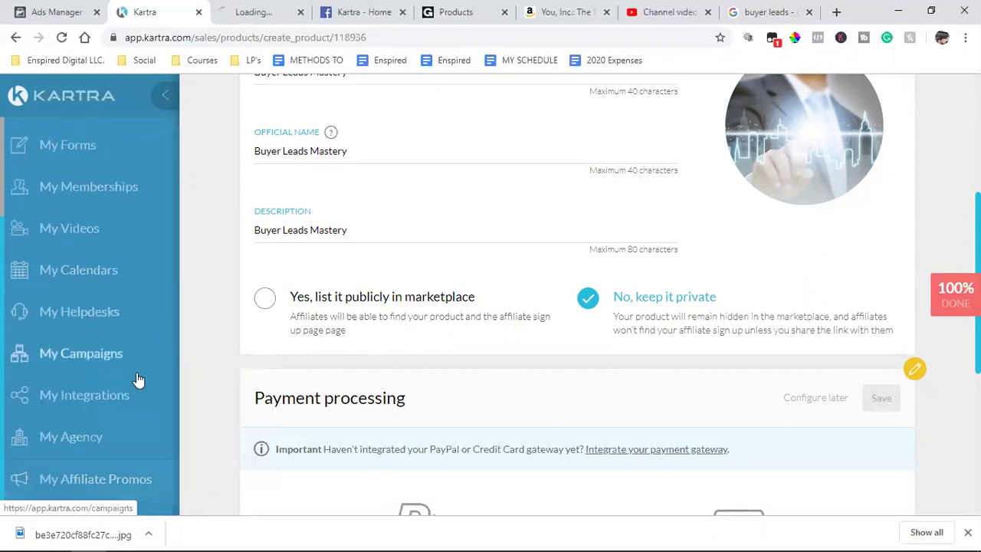
click(261, 12)
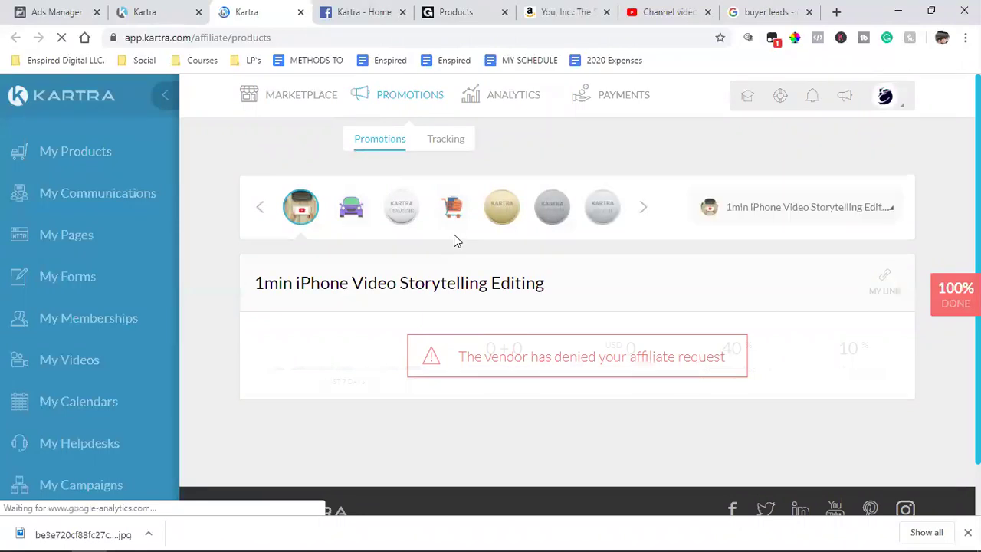
click(291, 103)
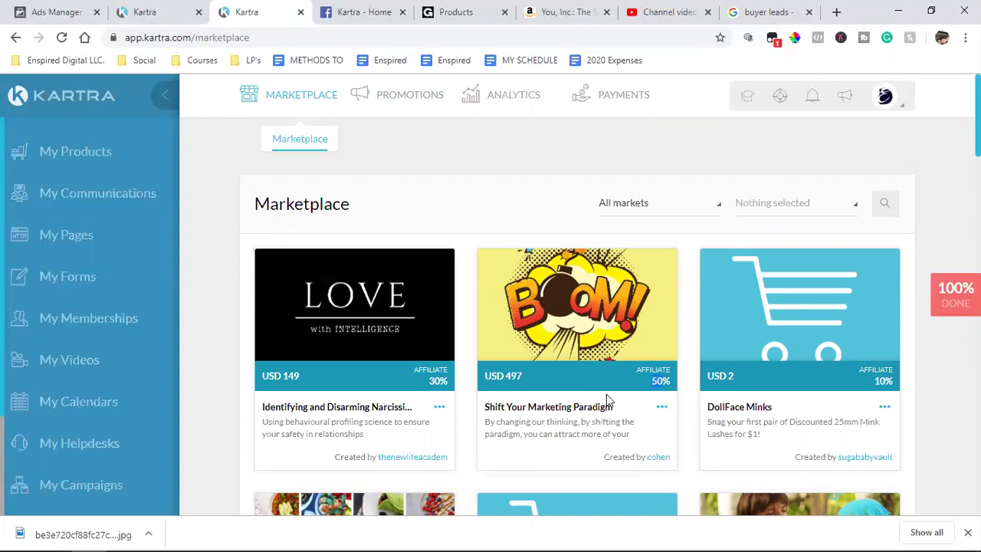
Close the Facebook post photo, search Facebook for "kartra (official)" and highlight the Kartra (Official) group's member count
click(367, 12)
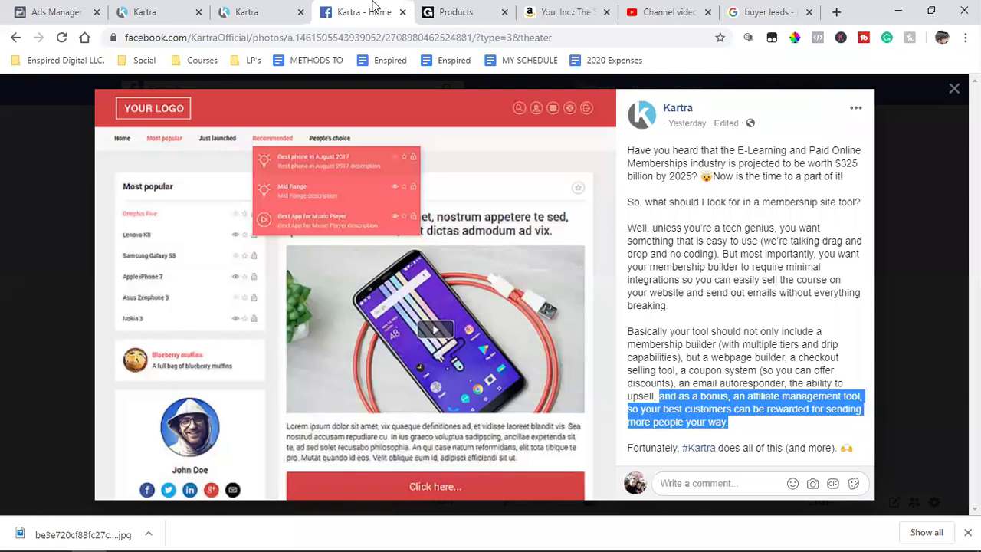
click(954, 89)
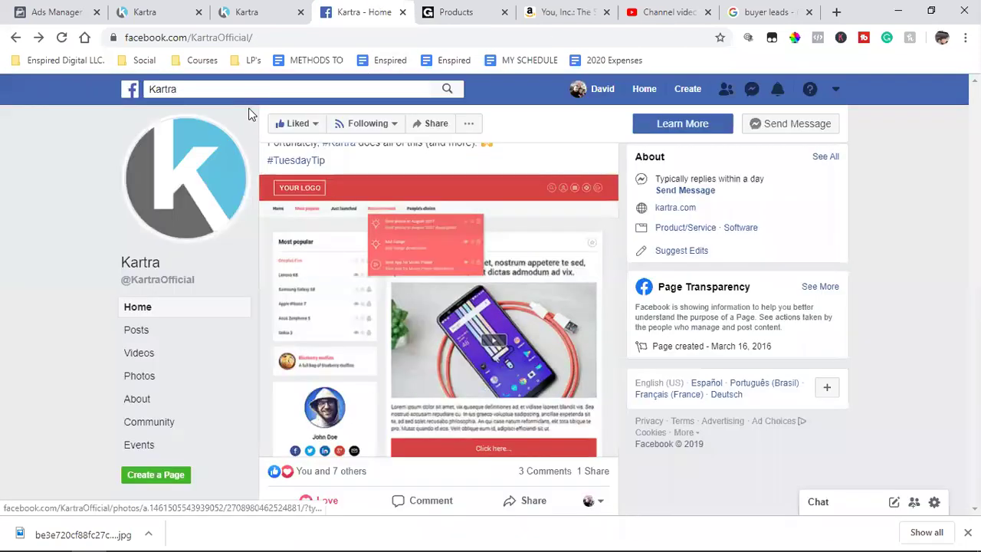
click(248, 91)
click(248, 90)
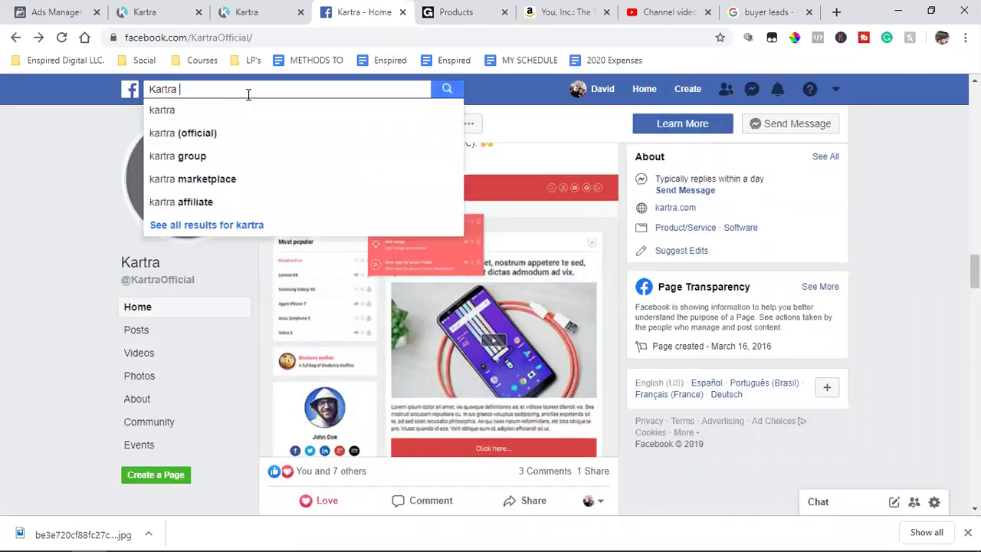
click(222, 134)
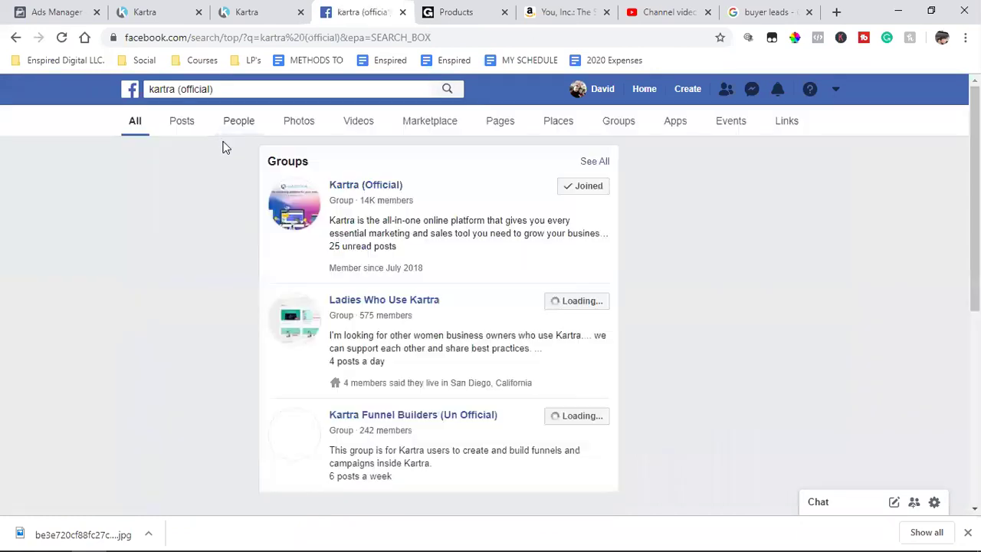
double_click(363, 200)
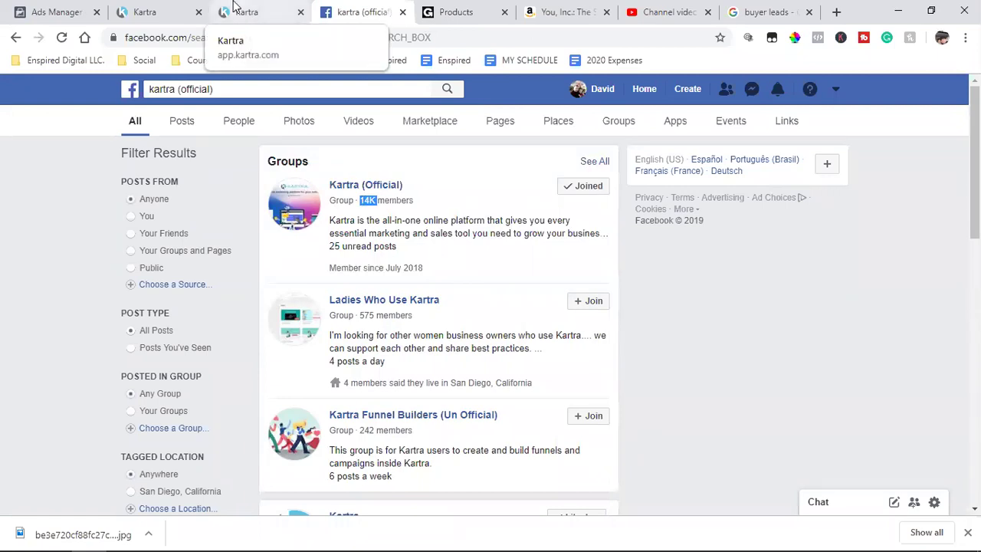
Switch to the Kartra product setup and enable PayPal in Payment processing, using the company's support PayPal account
click(234, 8)
click(171, 8)
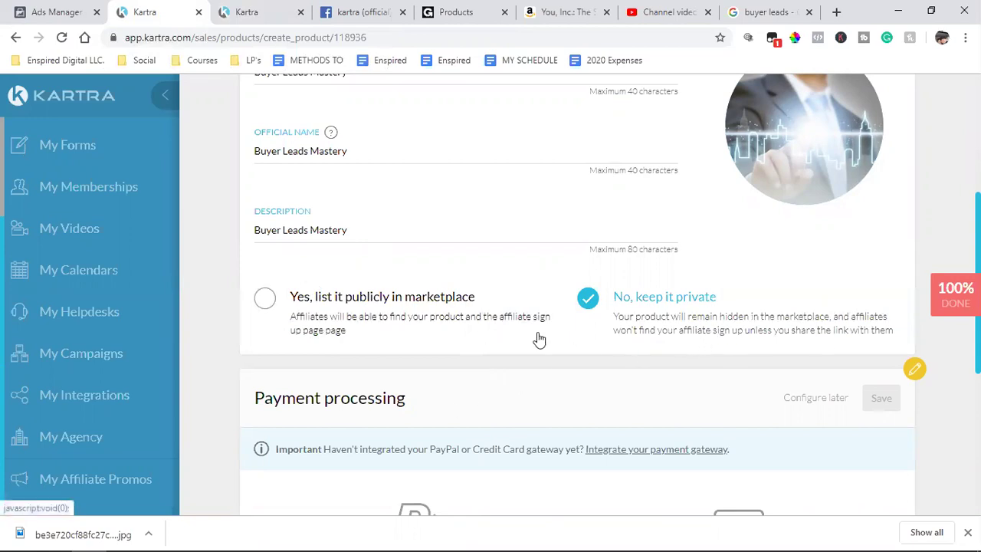
scroll(657, 322, down, 2)
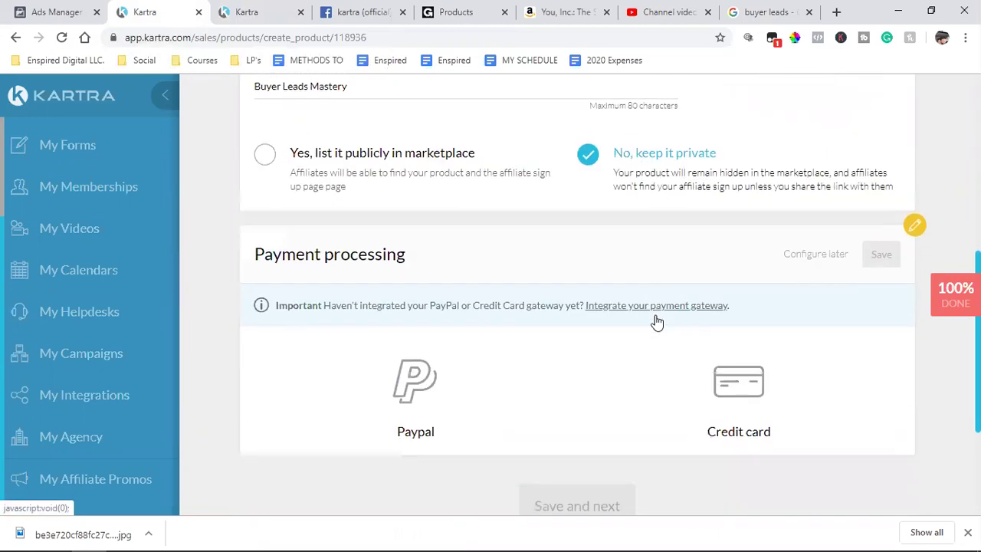
scroll(436, 256, down, 2)
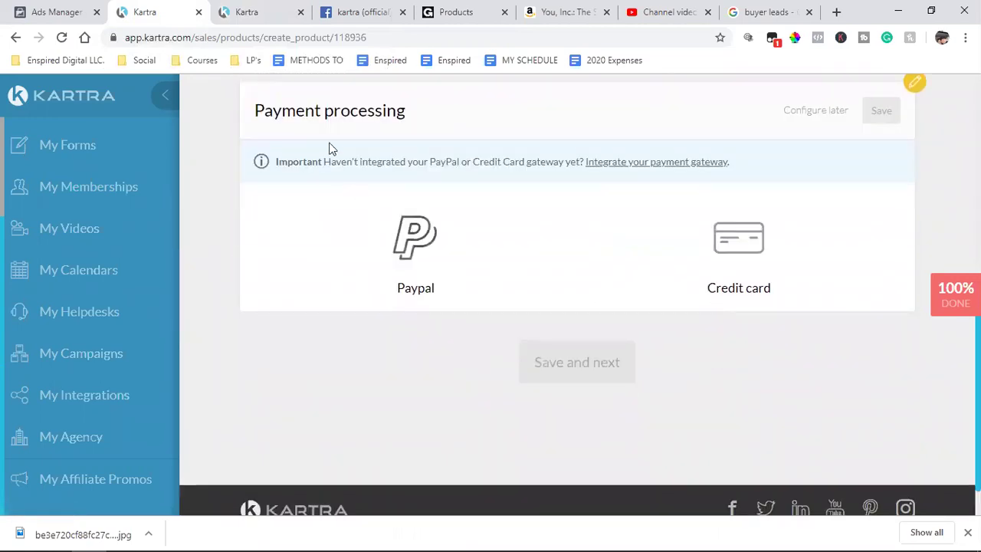
scroll(380, 278, up, 2)
click(424, 383)
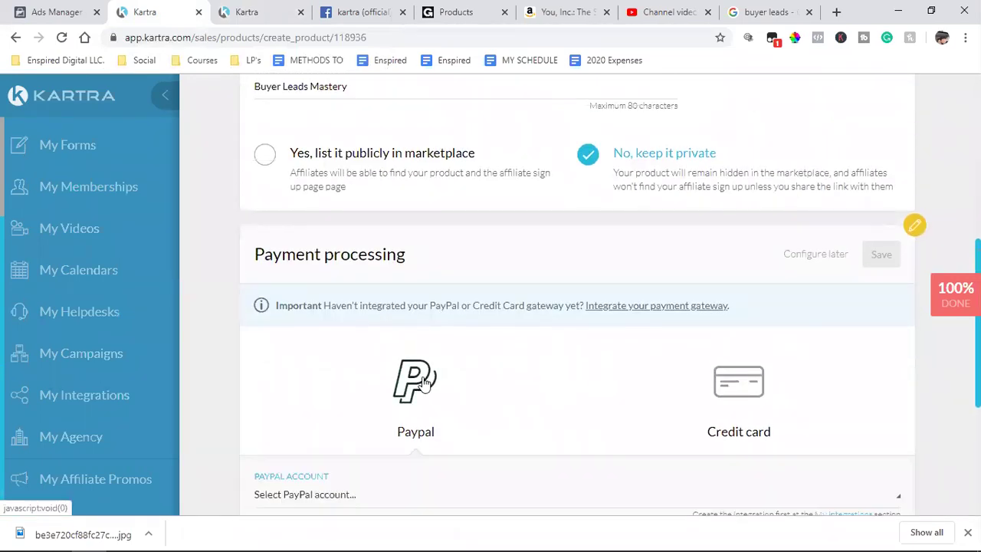
scroll(383, 383, down, 2)
click(350, 353)
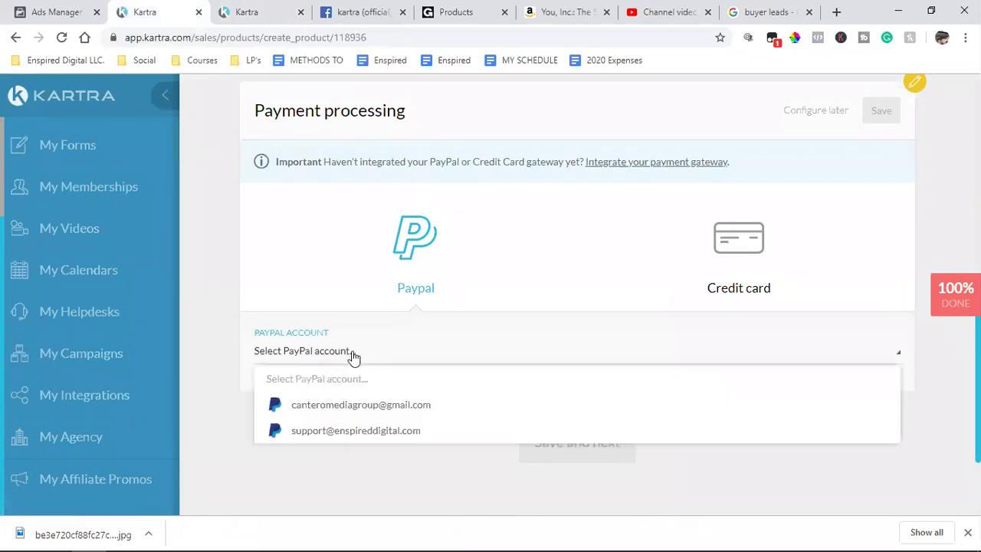
click(320, 431)
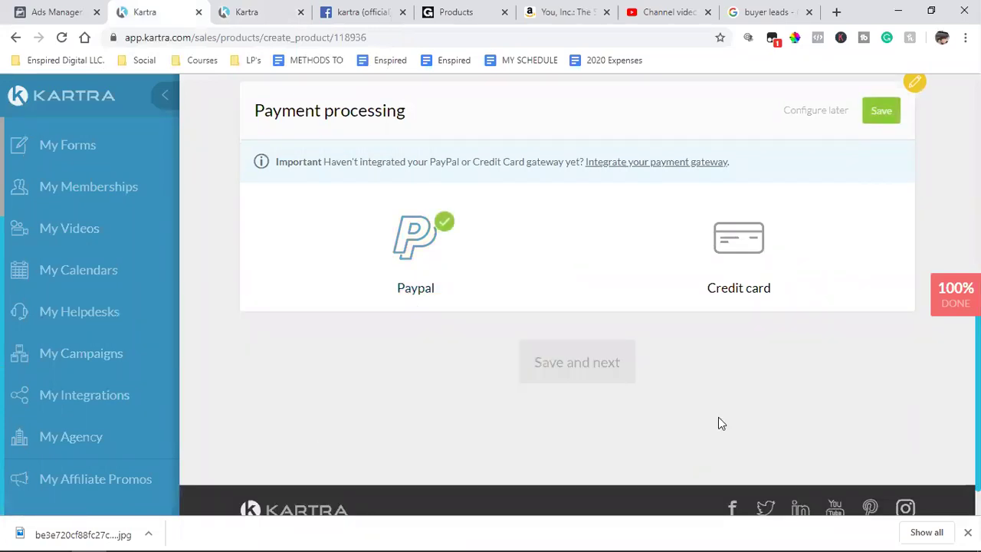
Add a credit card gateway to the product's payment methods and save the Payment processing section
click(739, 239)
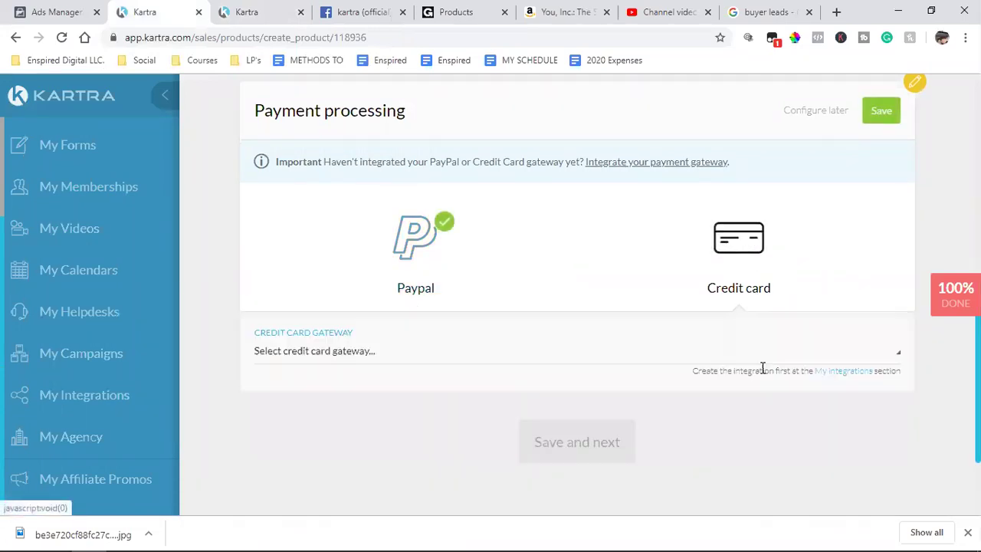
click(347, 356)
click(335, 406)
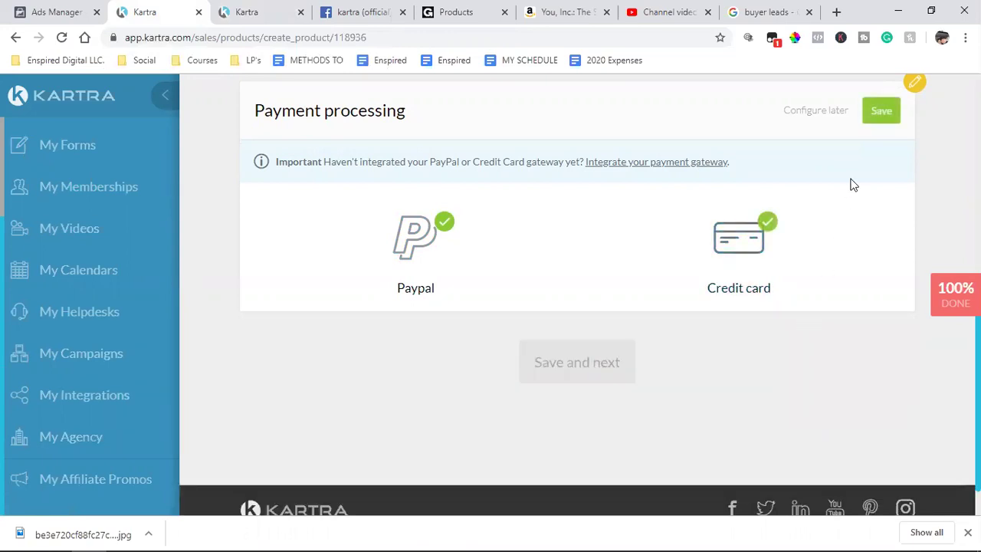
click(880, 114)
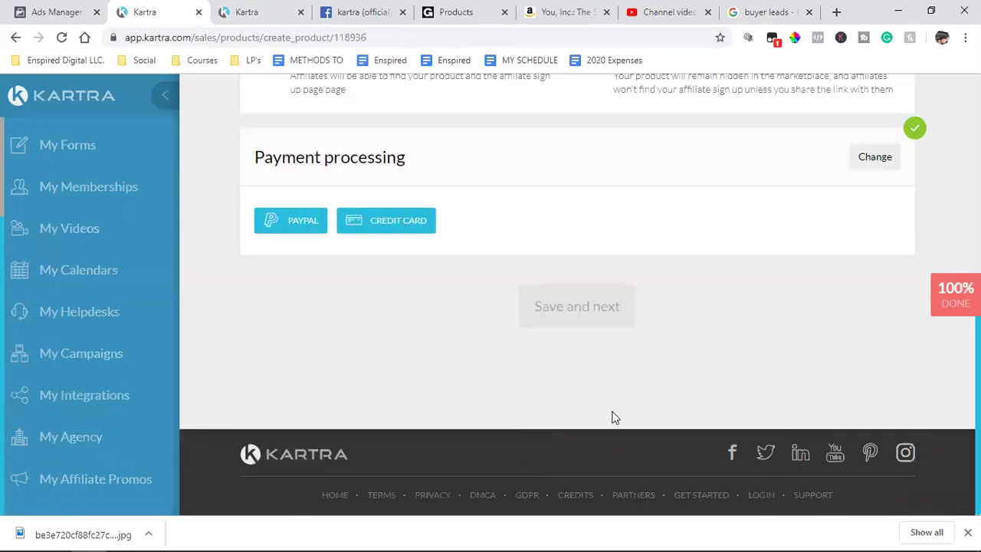
Save the Product details section and proceed from Basic Info to the Pricing stage
scroll(574, 424, up, 3)
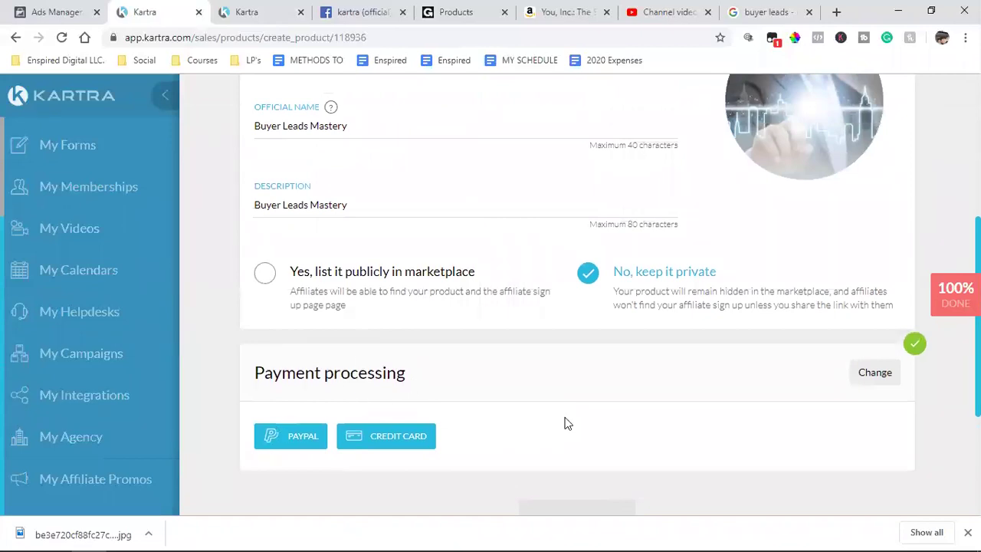
scroll(729, 439, up, 1)
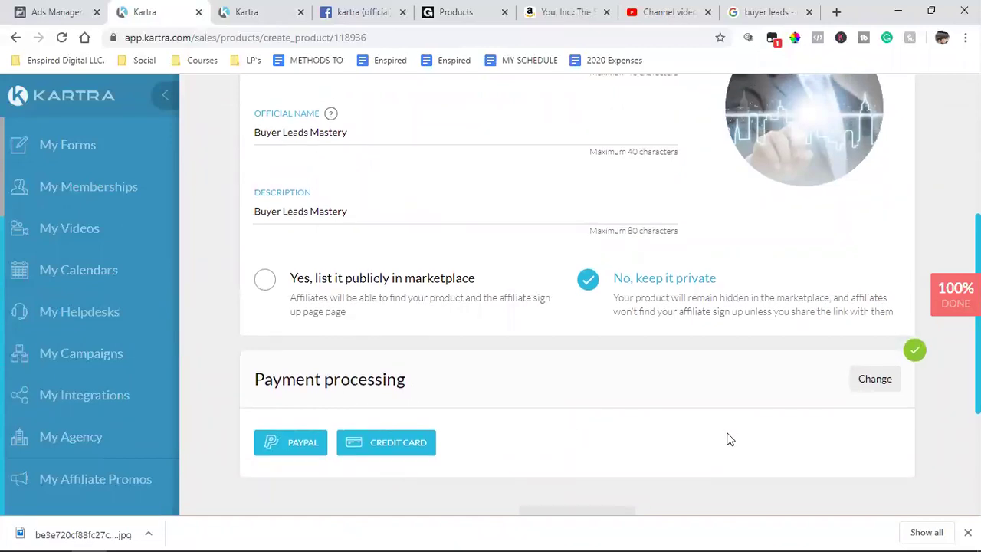
scroll(727, 438, up, 1)
scroll(728, 438, down, 3)
scroll(735, 433, up, 8)
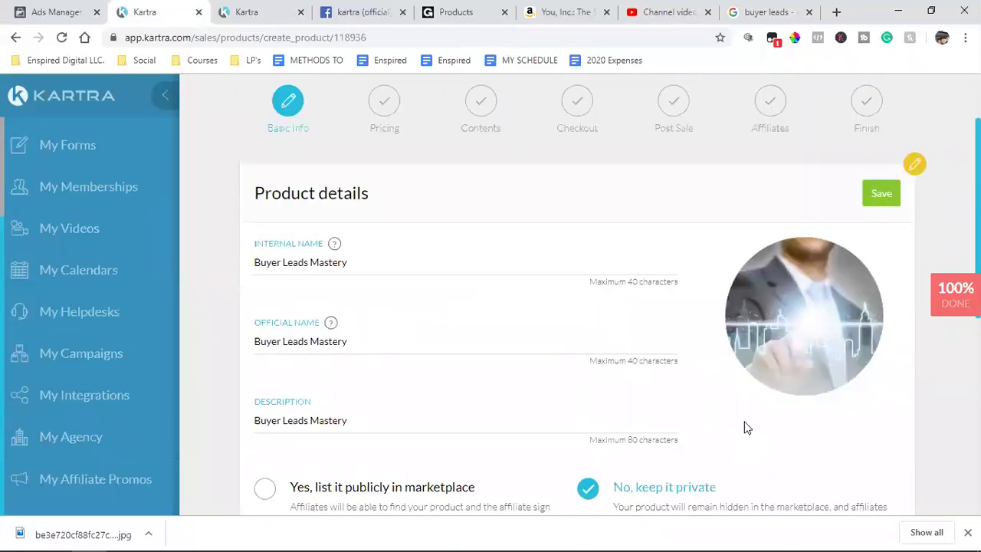
click(883, 200)
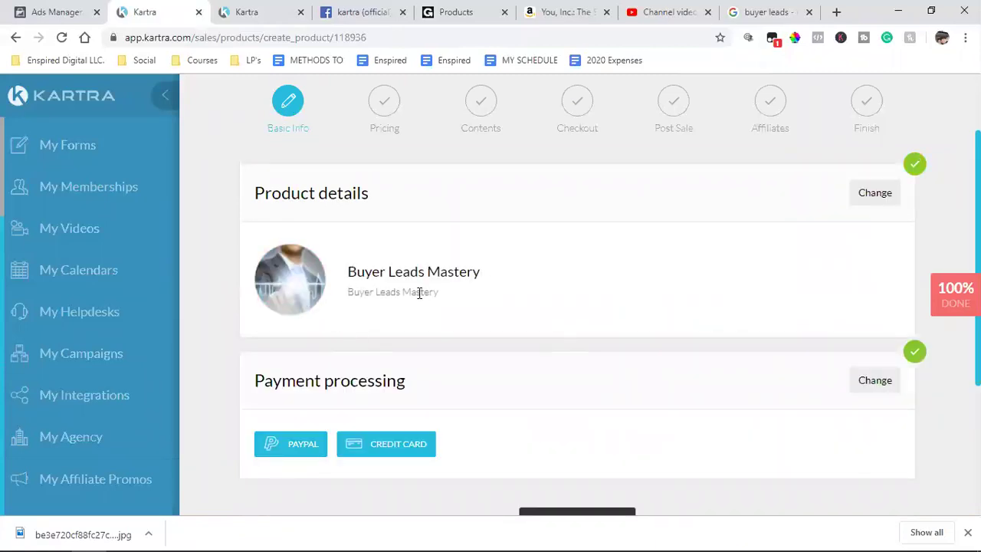
scroll(419, 294, down, 2)
click(580, 469)
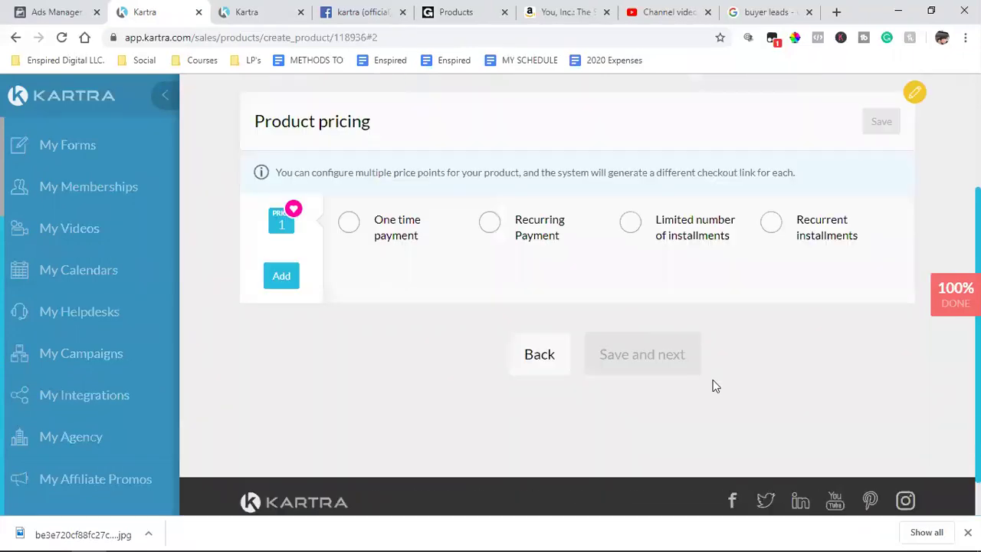
Choose one time payment for the first price point and set its price to 97 USD
scroll(713, 385, up, 1)
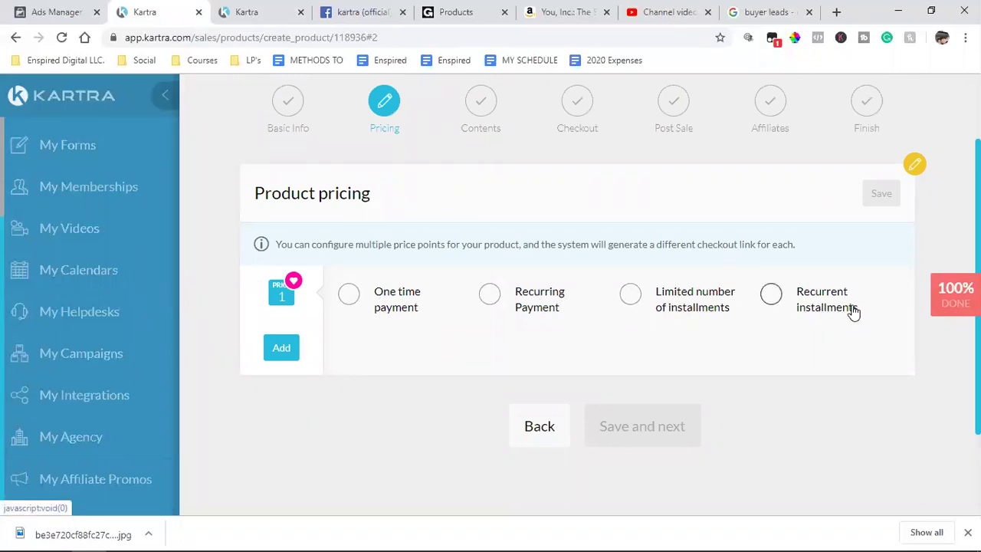
click(383, 306)
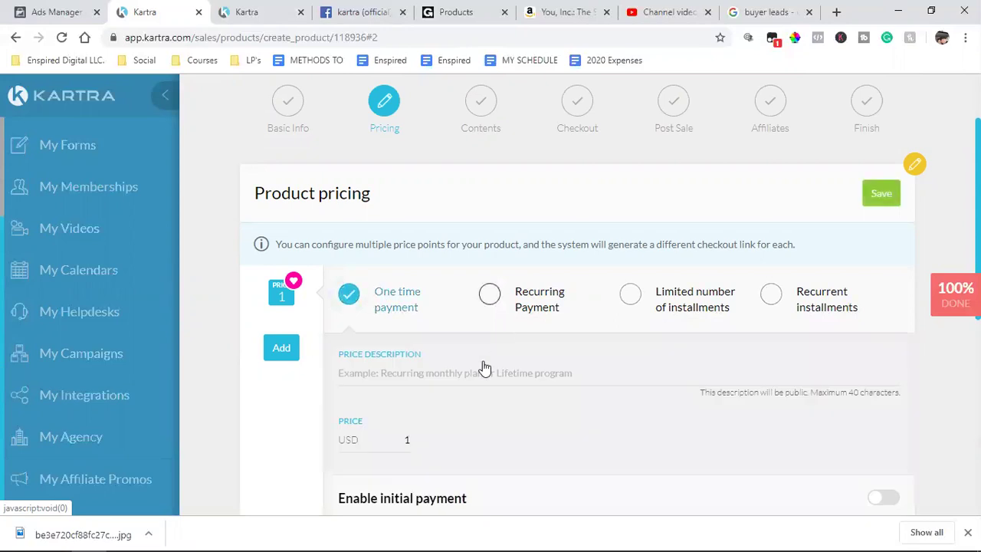
scroll(450, 429, down, 1)
double_click(405, 369)
text(97)
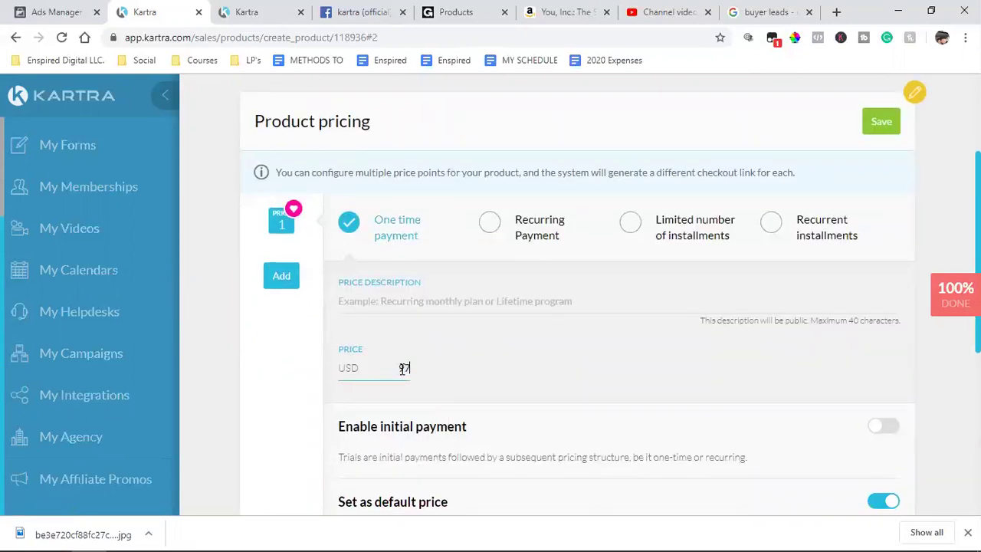
click(437, 394)
double_click(404, 368)
click(404, 369)
click(557, 435)
double_click(402, 369)
Enter "Lifetime access" as the price description and save the Product pricing section
click(475, 310)
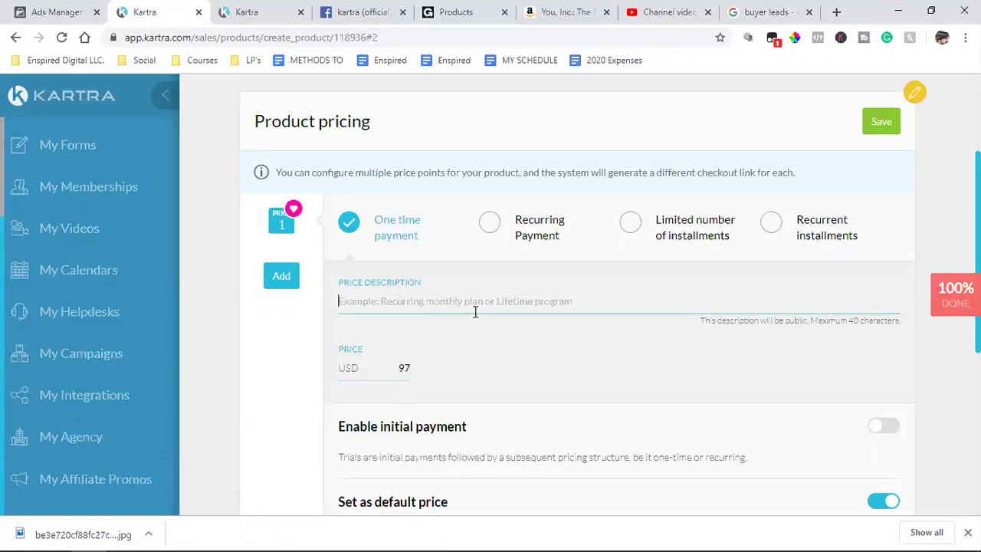
text(Lifetime)
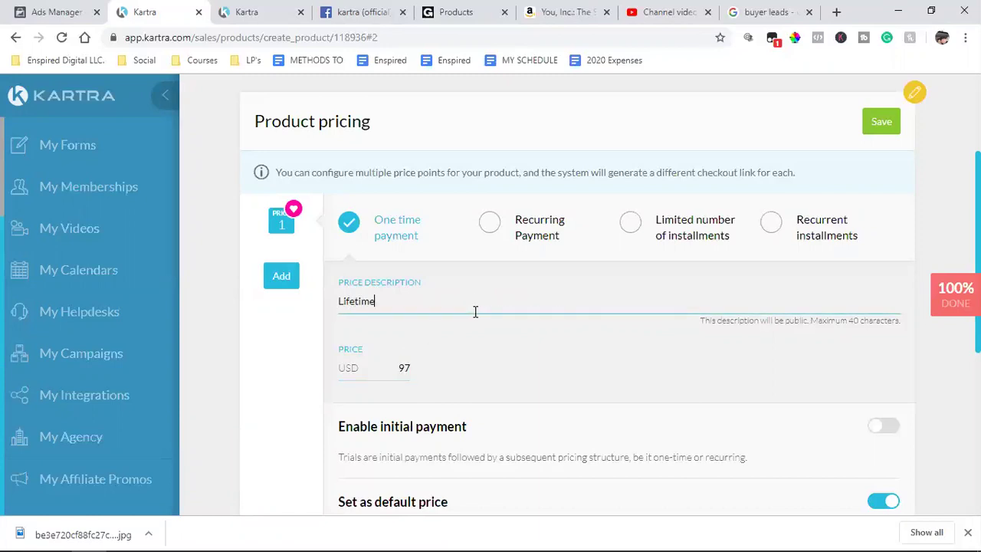
text( access)
scroll(652, 414, down, 2)
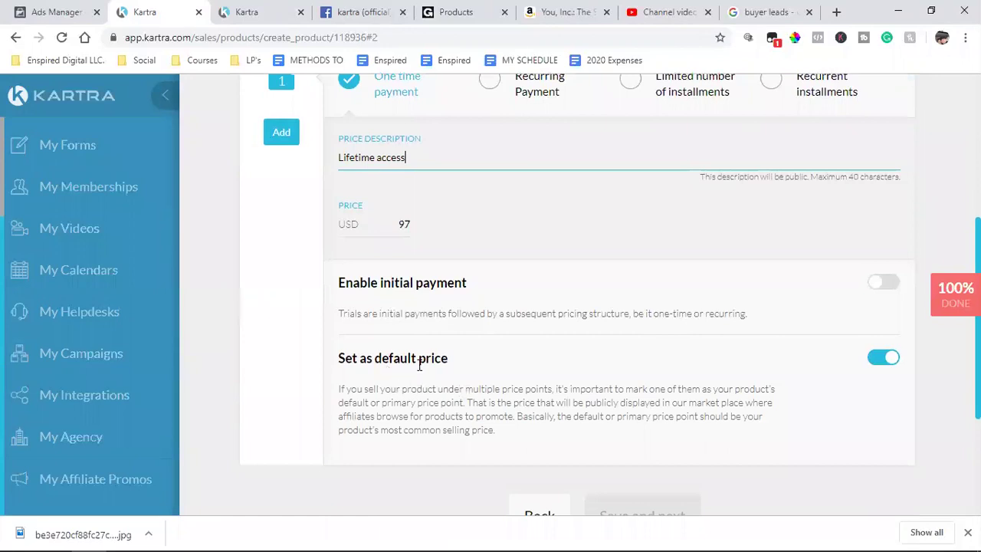
scroll(615, 332, up, 3)
click(880, 195)
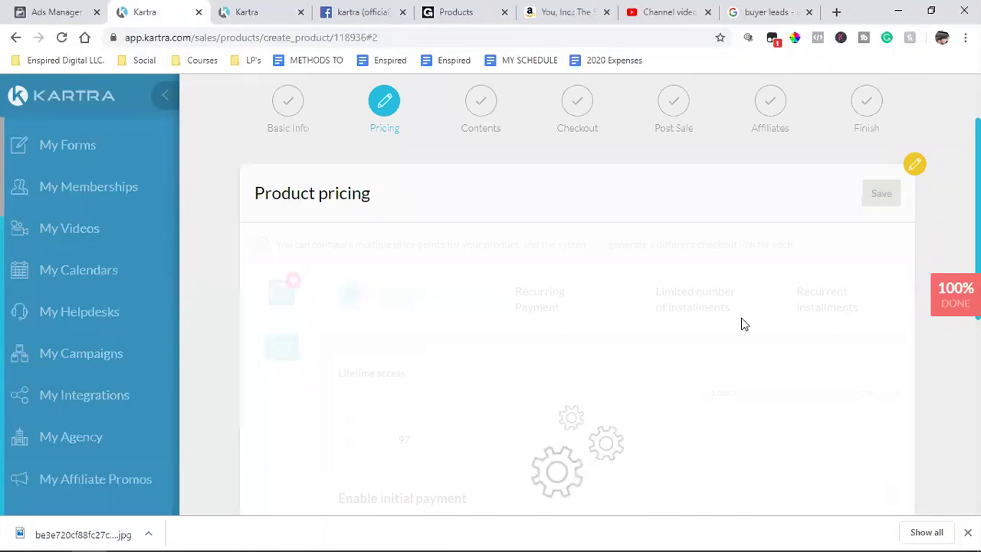
Review the shipping cost, sales tax and refund policy settings, and save the pricing to proceed to Contents
scroll(742, 324, down, 1)
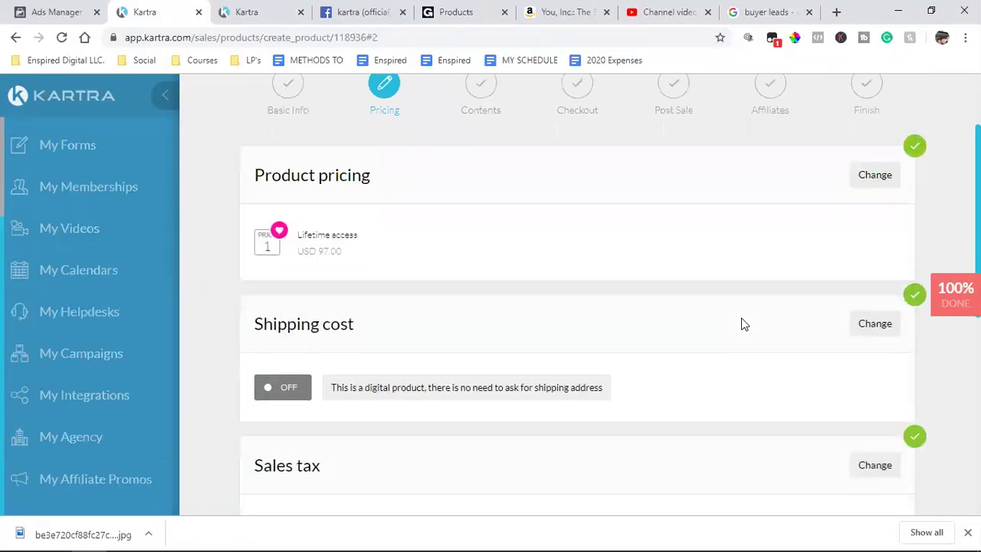
scroll(460, 298, down, 1)
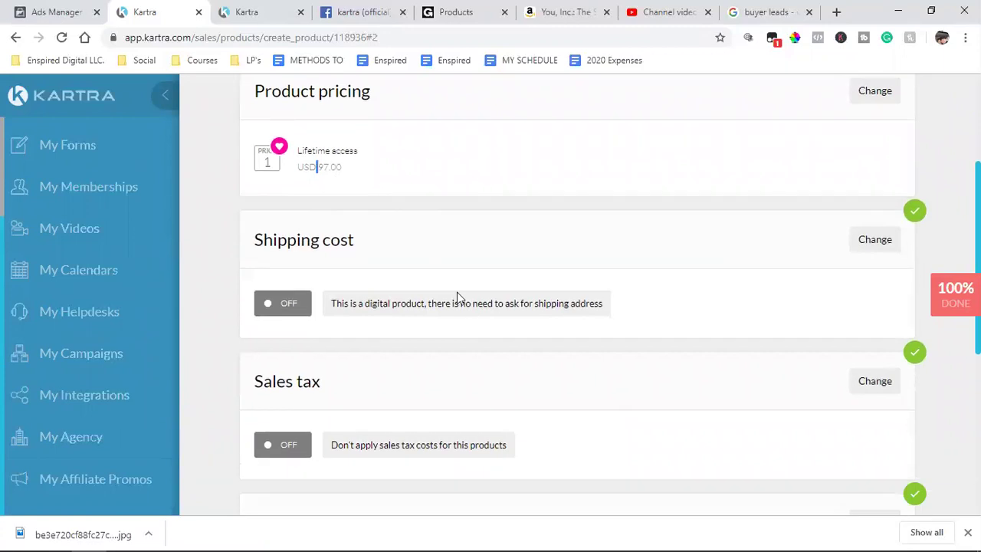
scroll(866, 226, down, 1)
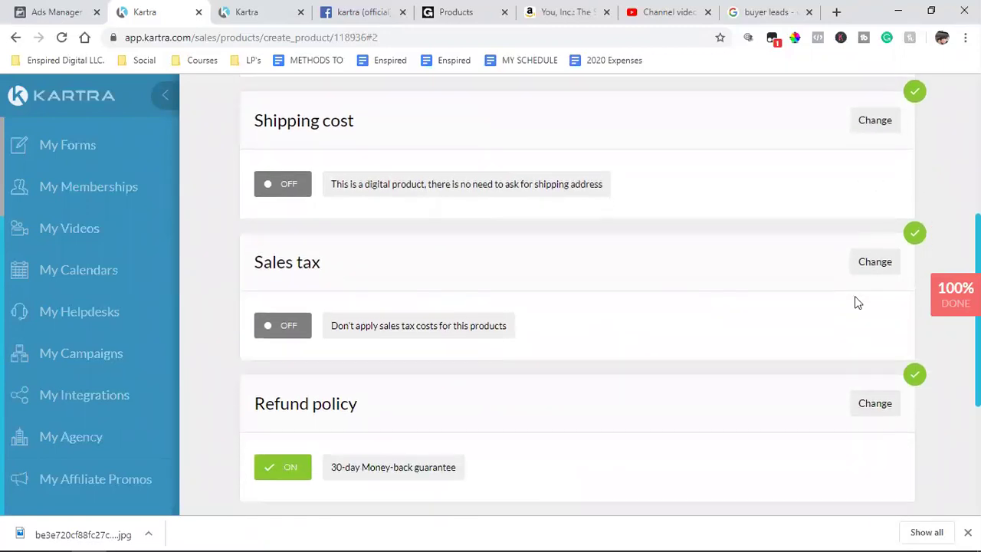
scroll(854, 299, down, 2)
click(678, 436)
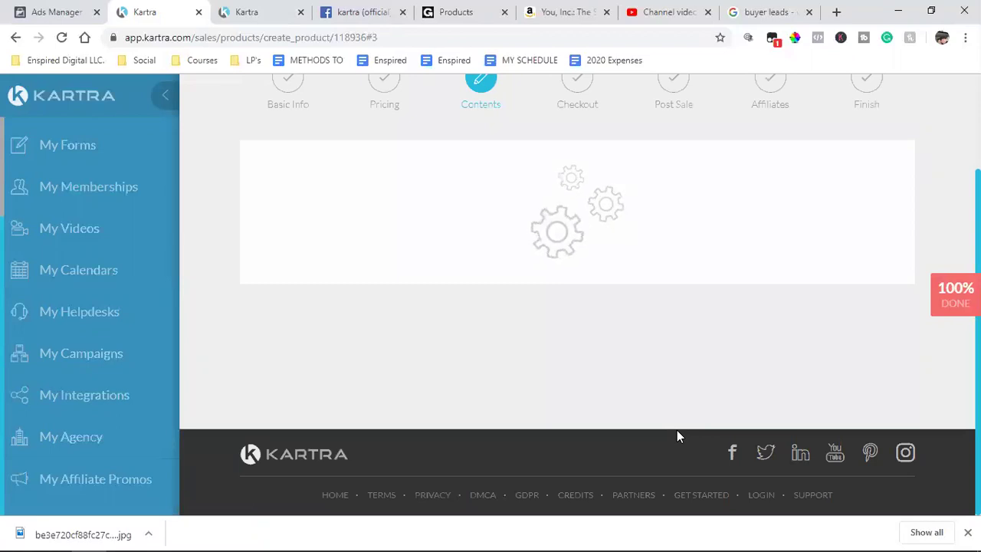
Defer configuration of both the Product Page and the Thank-You Page, and proceed to the Checkout stage
scroll(677, 433, up, 2)
scroll(413, 217, up, 2)
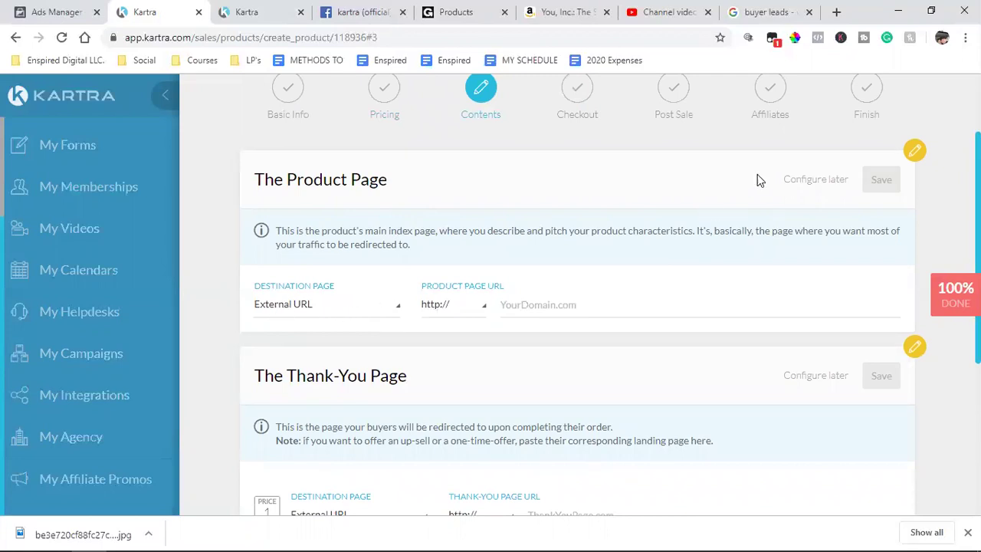
click(807, 179)
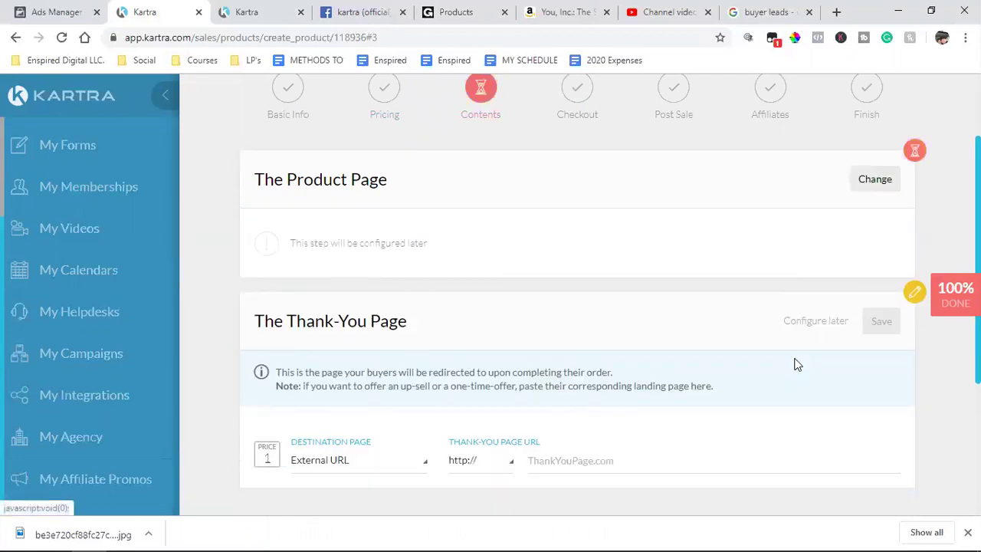
click(826, 322)
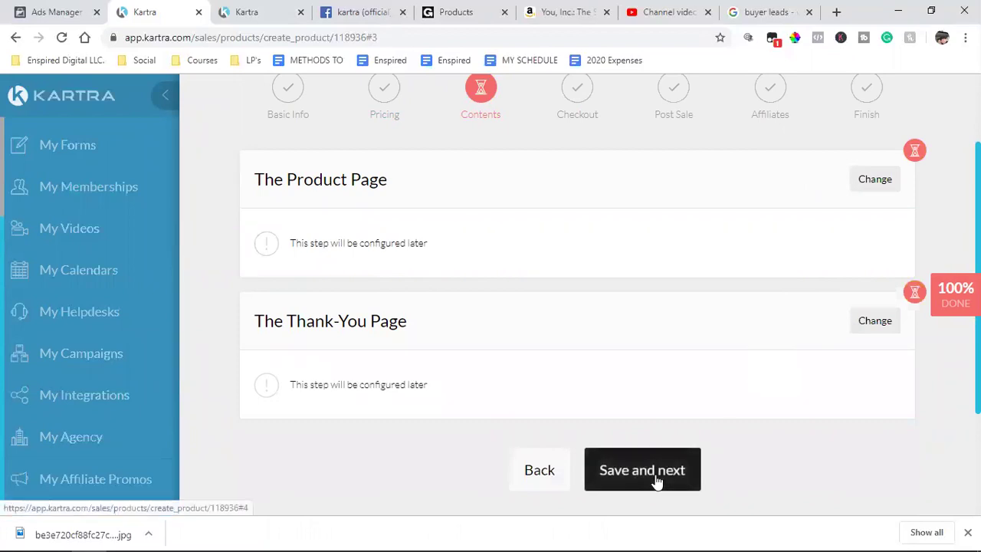
click(655, 479)
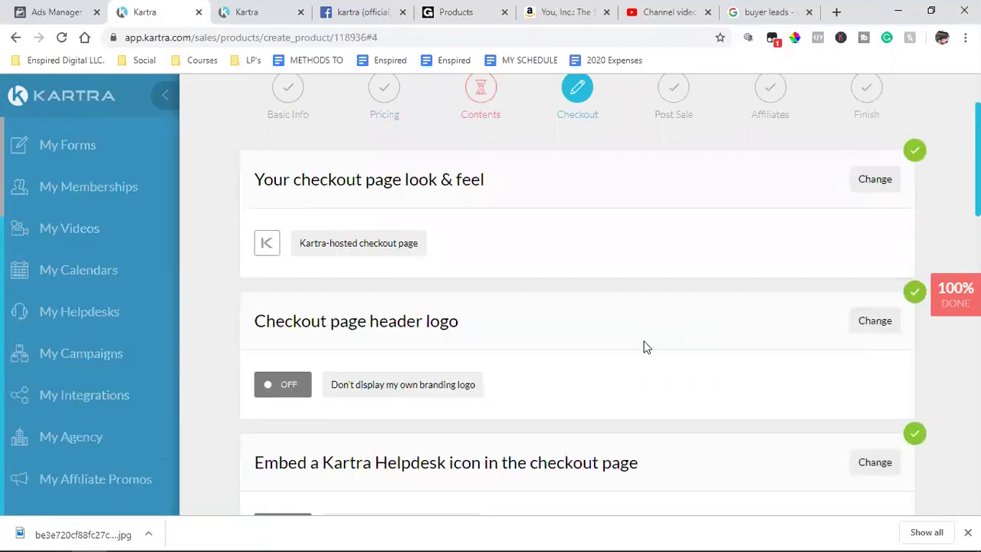
Change the checkout page look & feel to "Overlay pop up window on your site" and save it
scroll(644, 346, up, 2)
scroll(306, 208, down, 1)
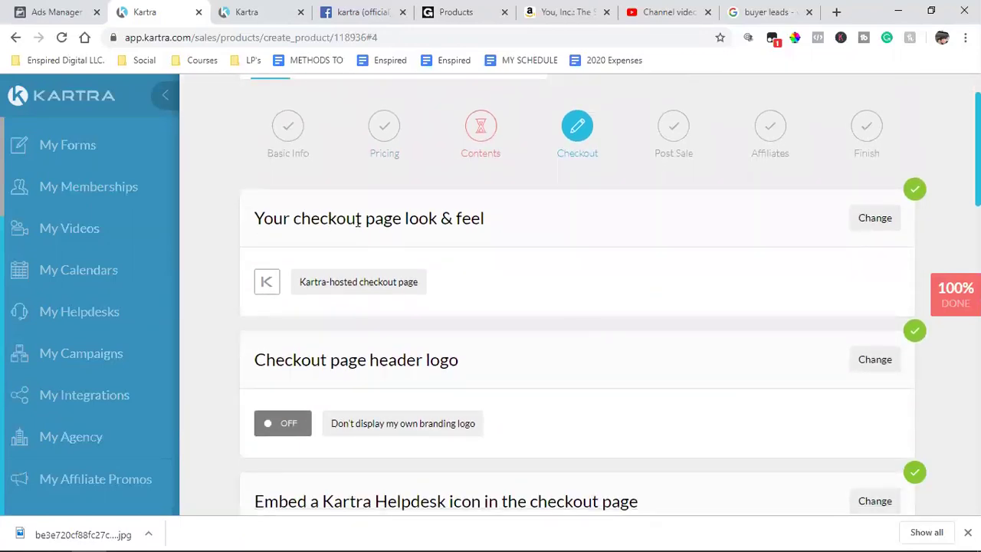
click(879, 228)
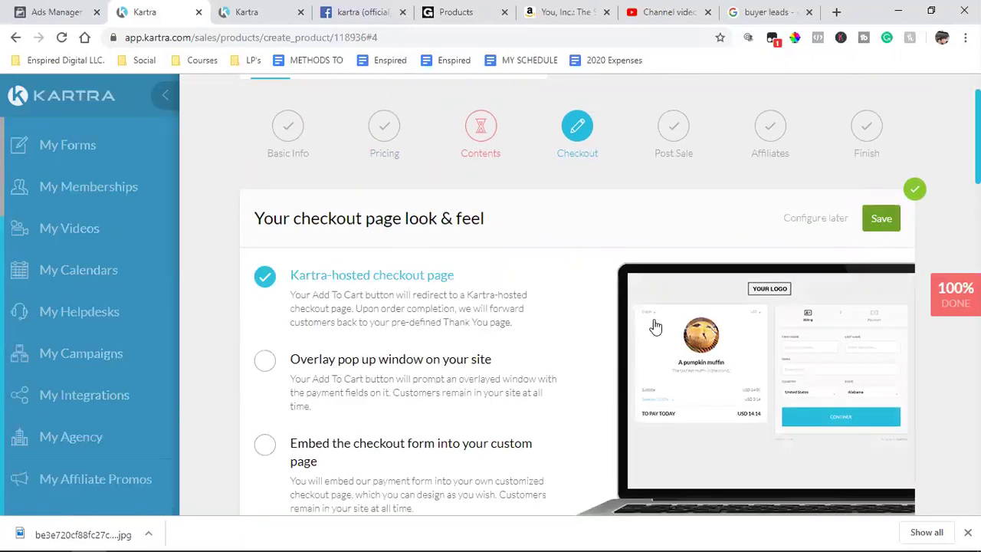
mouse_move(812, 356)
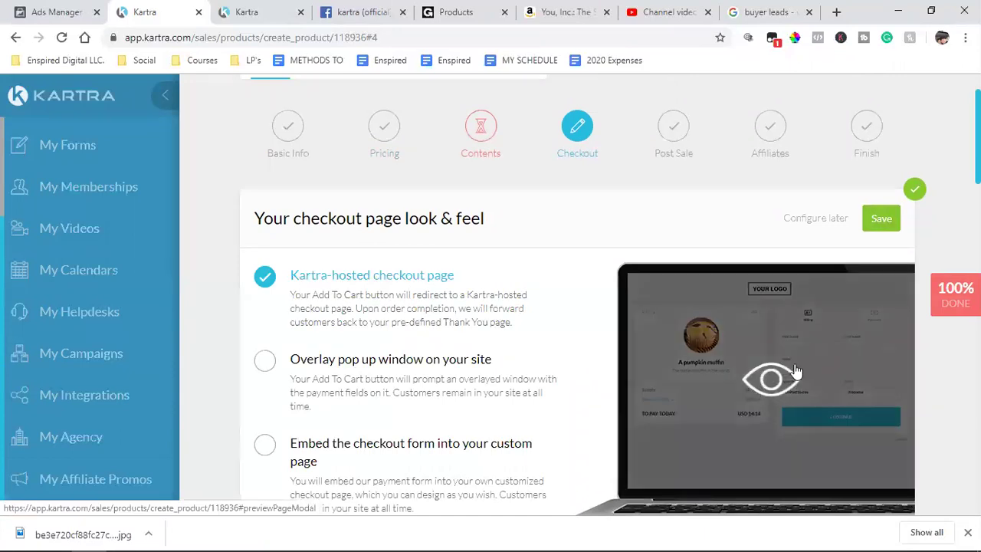
click(304, 367)
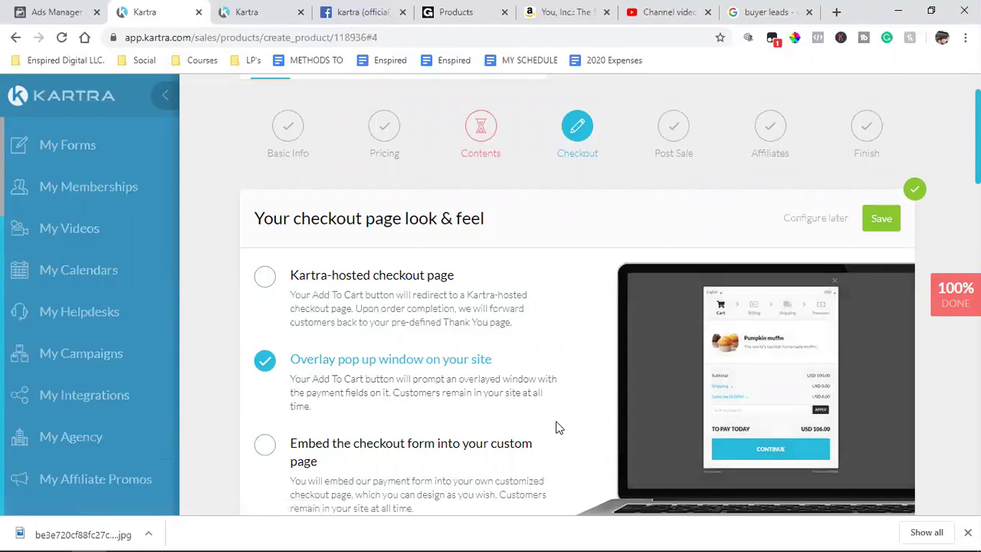
click(880, 218)
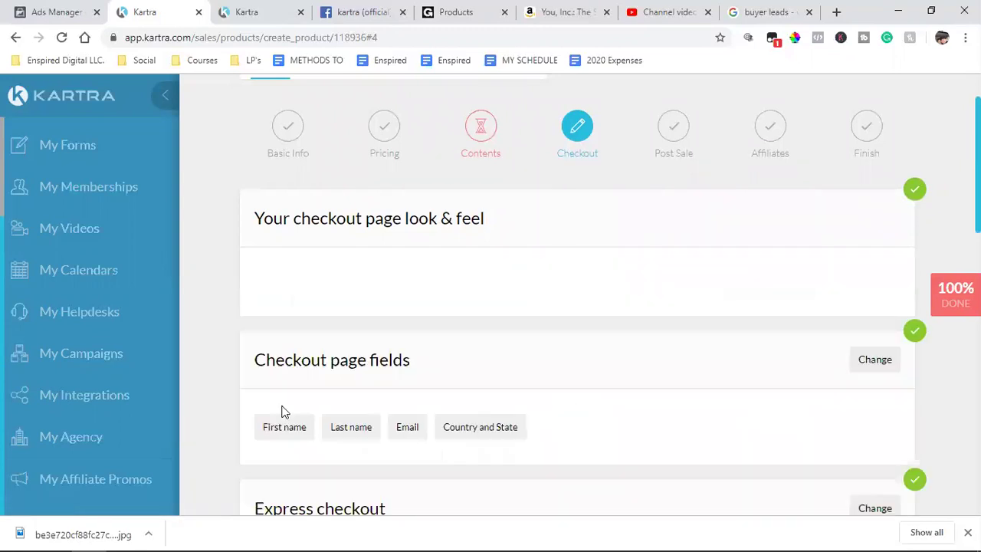
scroll(511, 333, down, 1)
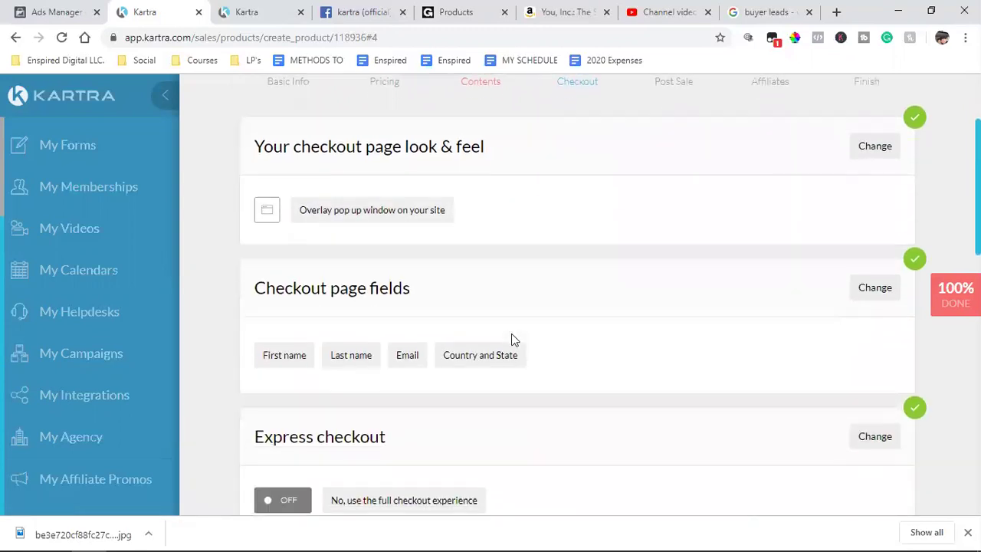
Add Address and City and Postal code to the checkout page fields and save the section
click(890, 299)
scroll(891, 301, down, 1)
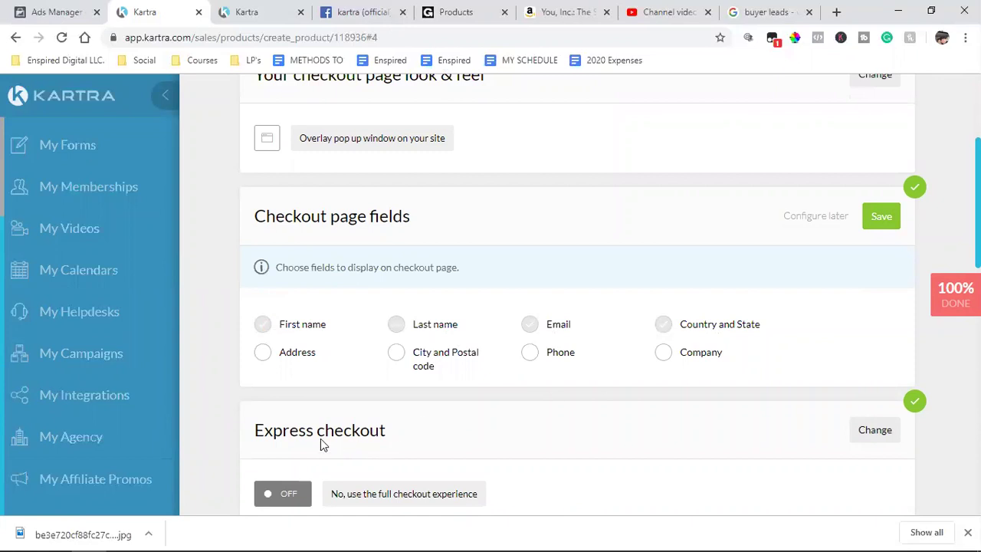
click(258, 352)
click(399, 355)
click(883, 218)
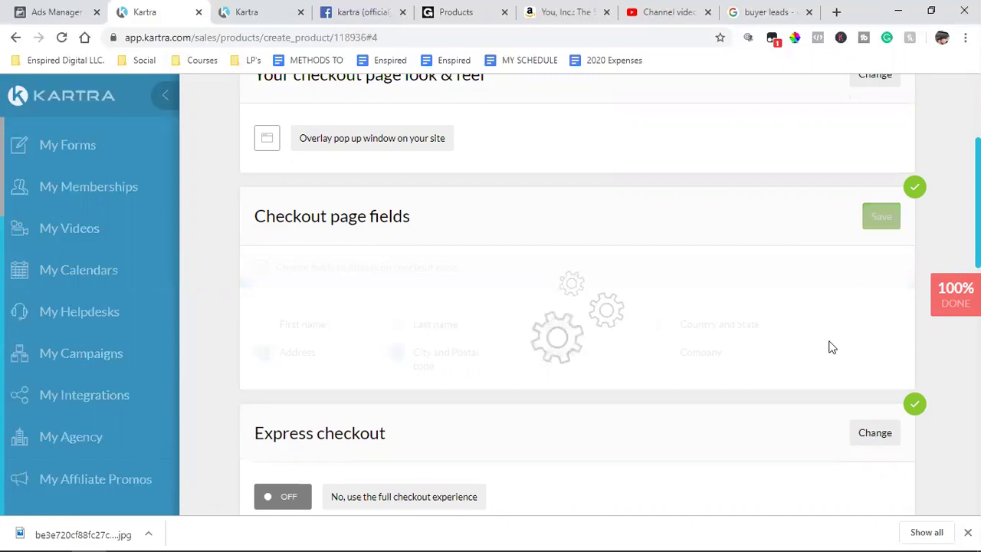
Activate one-click confirmation for Express checkout and save the setting
click(881, 291)
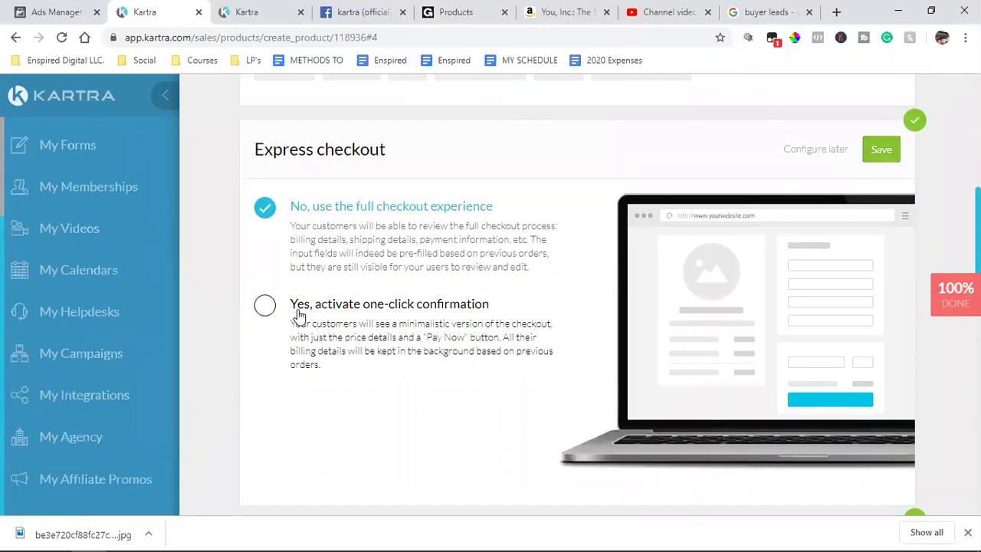
click(268, 306)
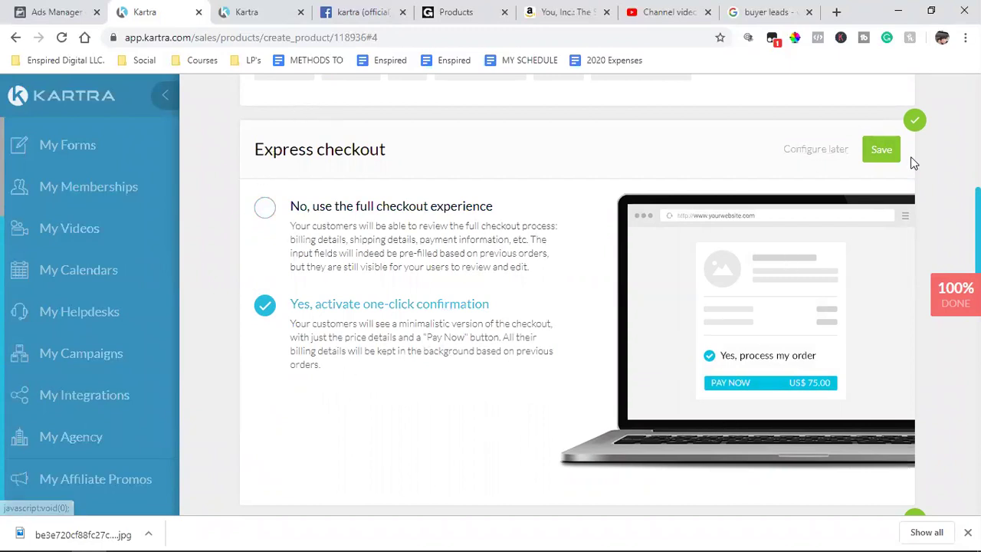
click(881, 151)
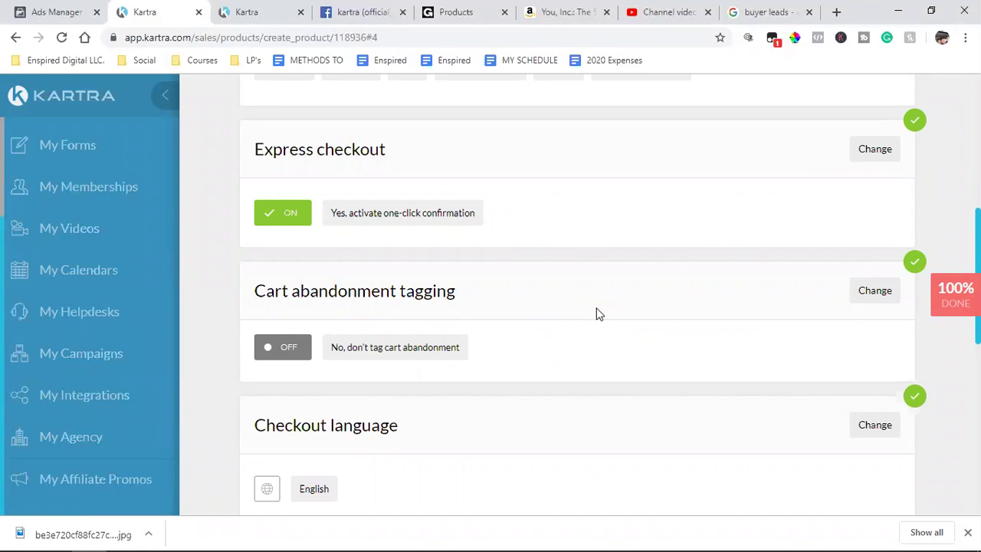
Review the cart abandonment, language, billing agreement and bump offer settings, and save the checkout to proceed to Post Sale
scroll(598, 313, down, 1)
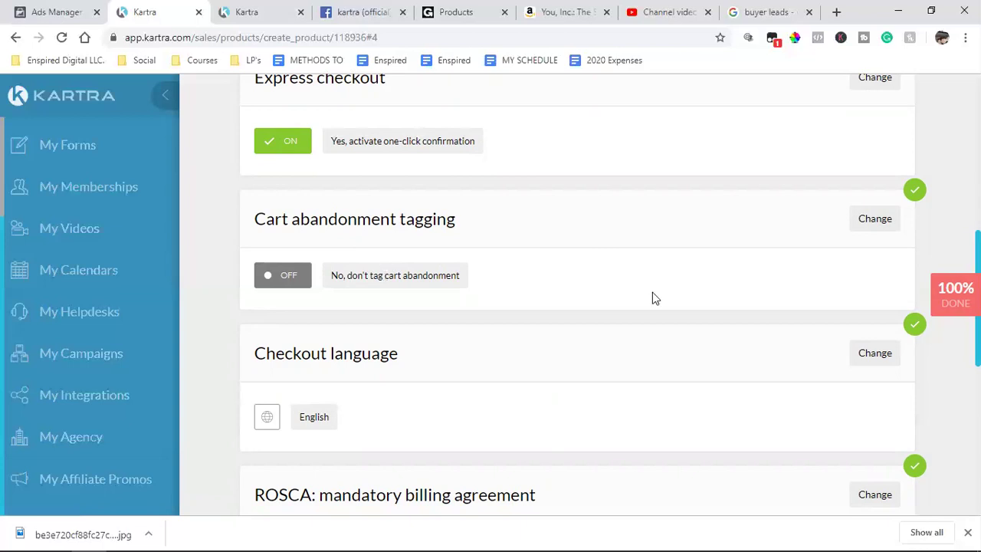
scroll(653, 293, down, 5)
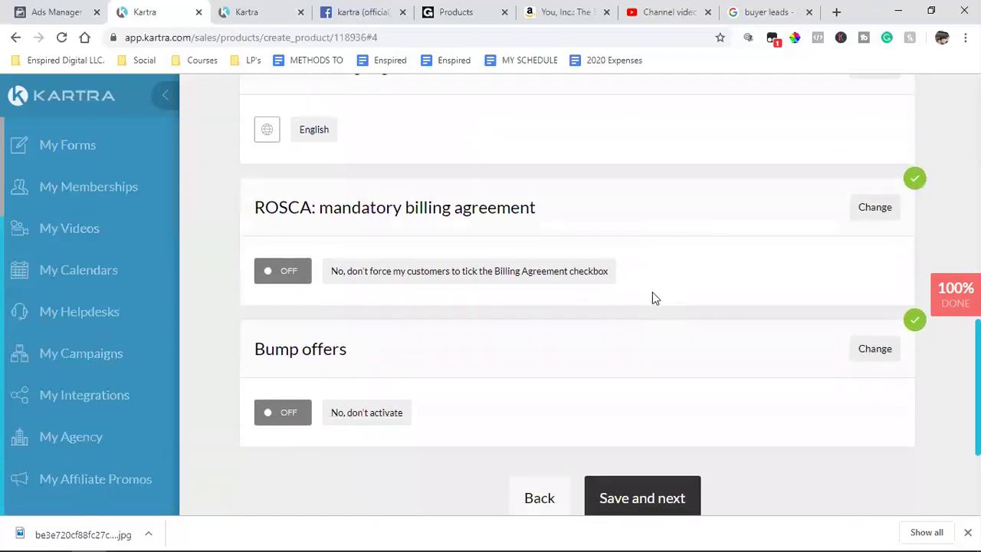
click(672, 425)
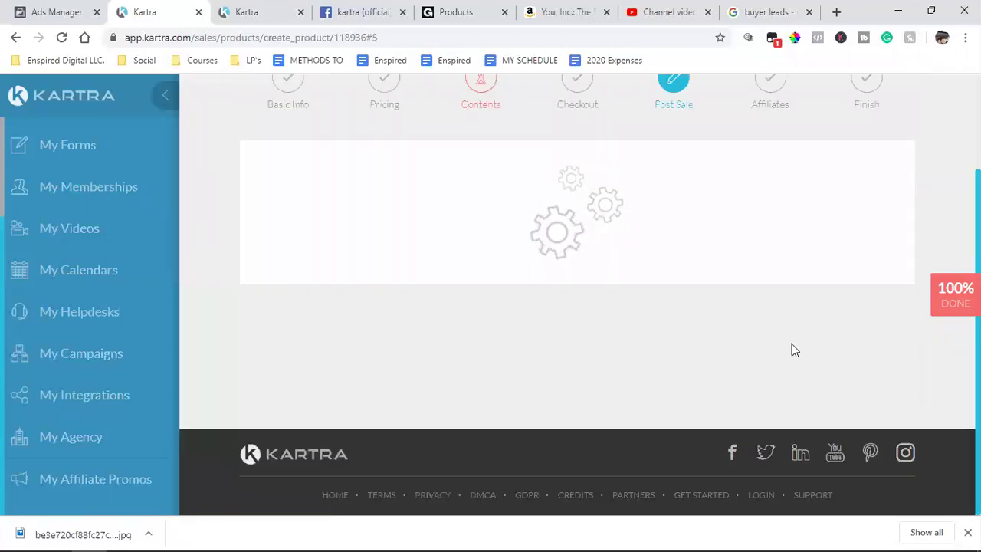
Start a new customers list for price 1 and name it "Buyer Lead Students"
scroll(794, 350, up, 8)
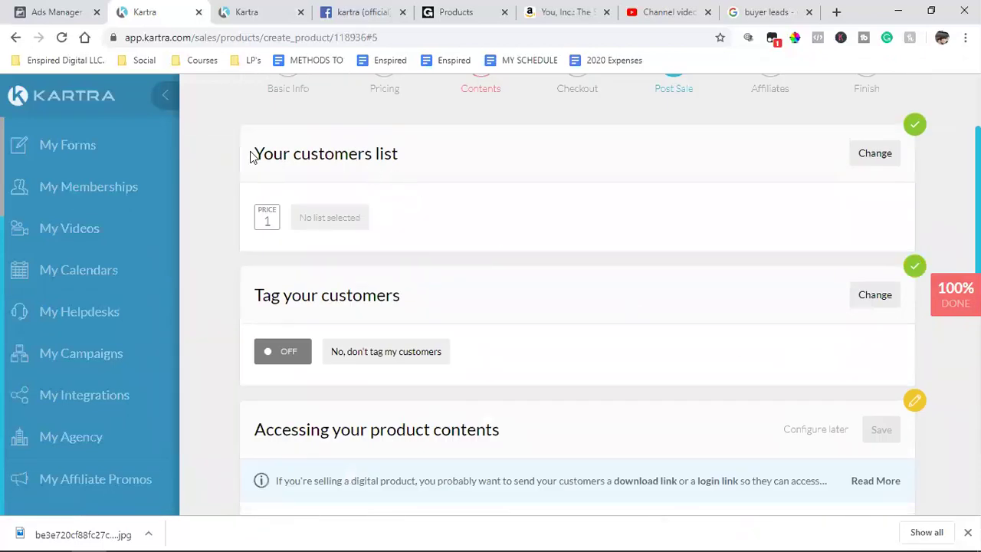
click(887, 158)
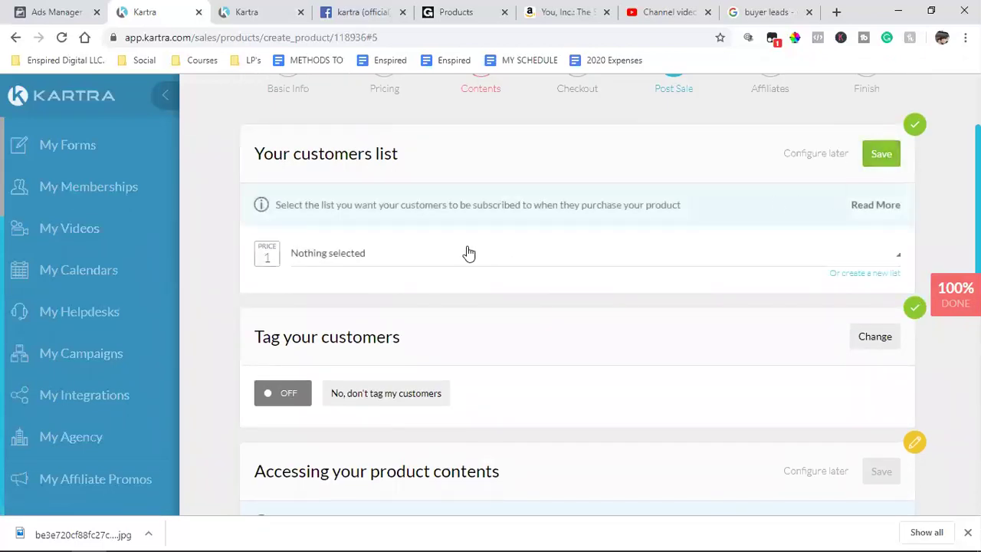
click(414, 260)
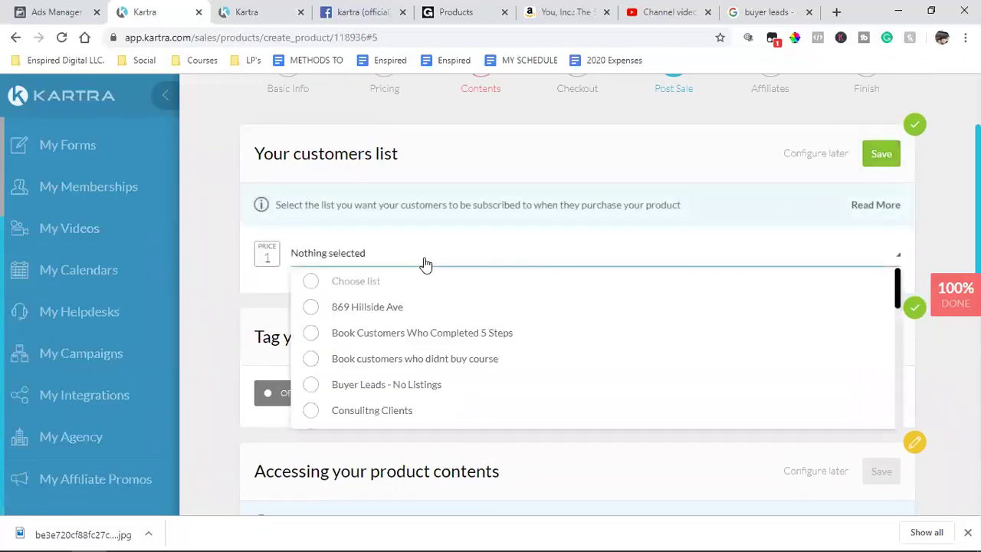
click(927, 243)
click(870, 275)
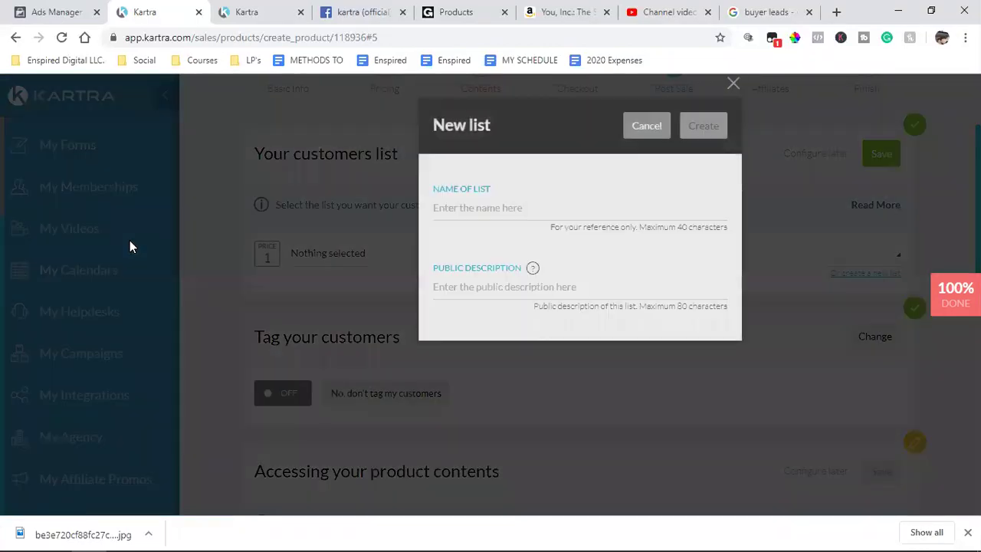
click(482, 213)
text(Buy)
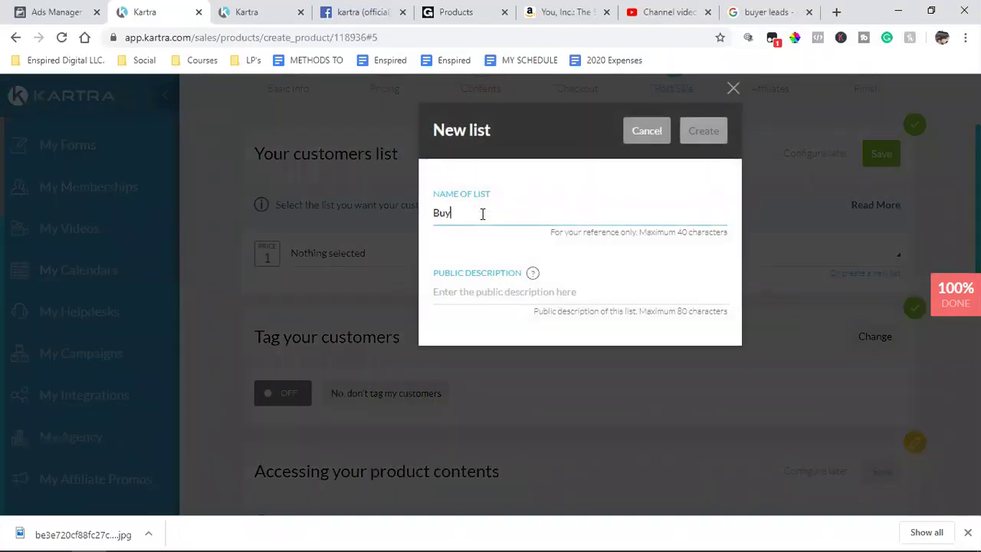
text(er Leads)
text(Col)
key(BackSpace)
key(BackSpace)
key(BackSpace)
key(BackSpace)
text(Students)
click(482, 213)
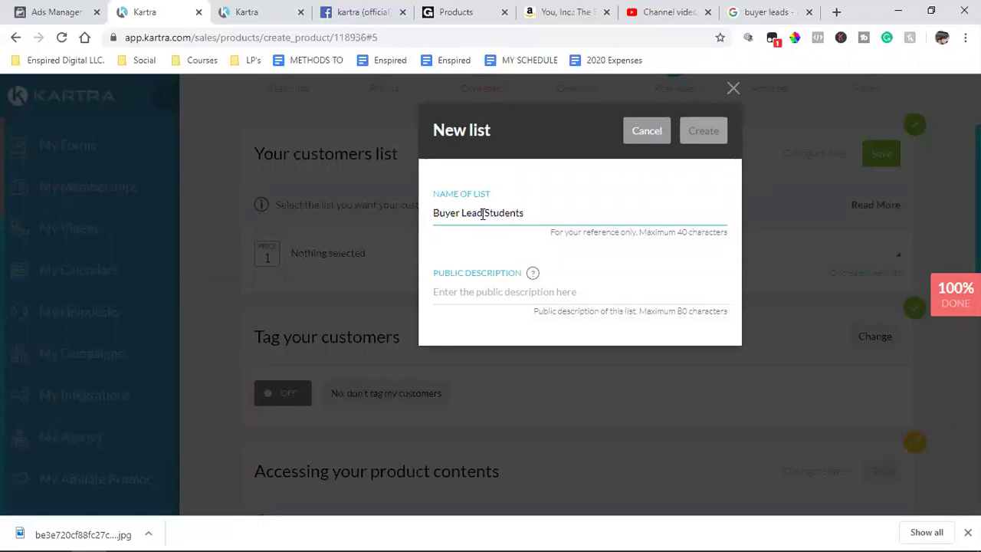
Enter "Thank you for purchasing Buyer Leads Masters" as the new list's public description
click(473, 298)
text(Thank you for)
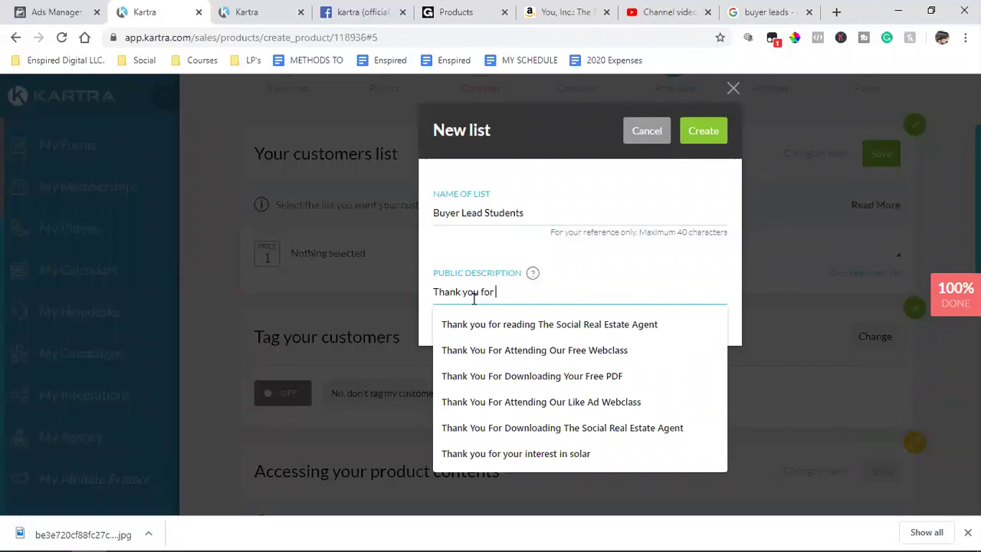
text( pur)
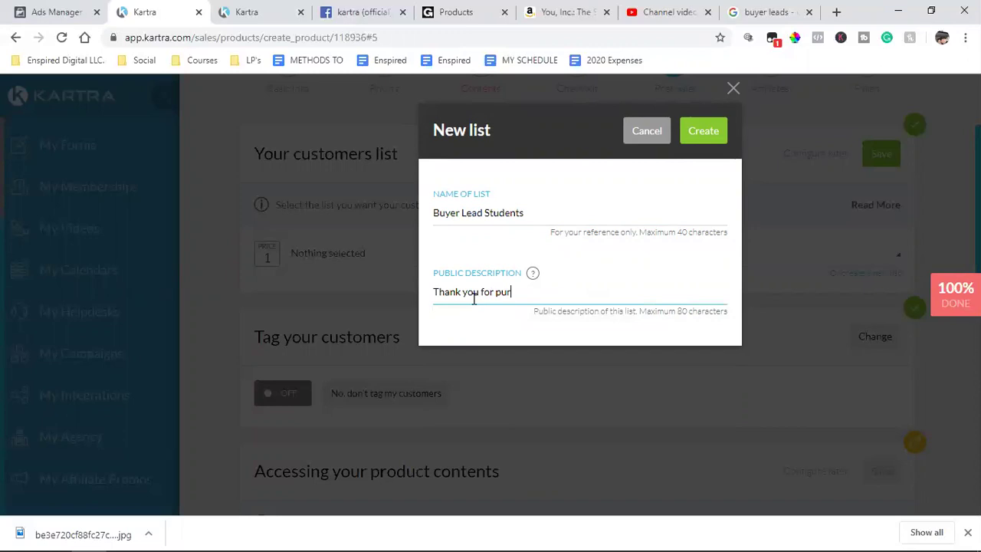
text(chasing Buyer Leads Masters)
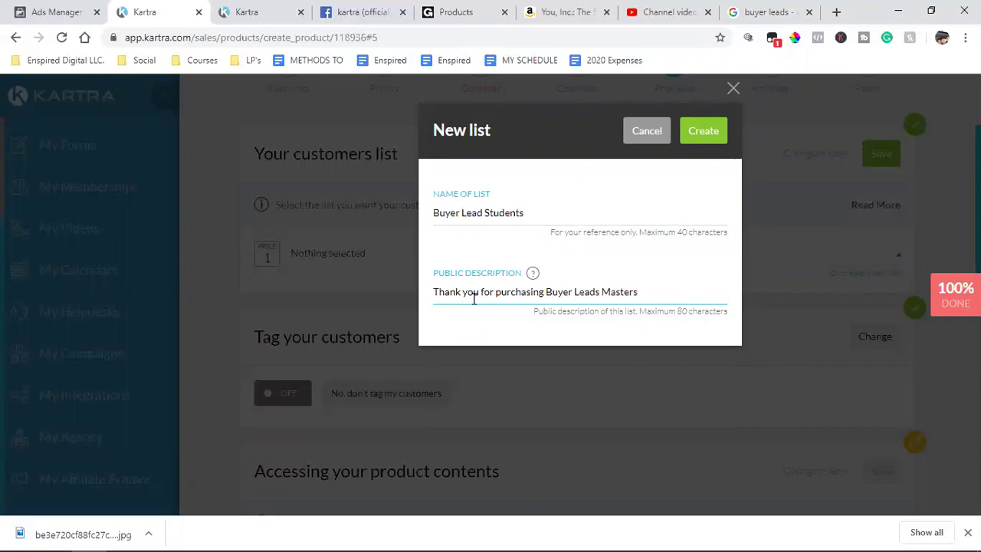
Correct the public description to "Thank You For Purchasing Buyer Leads Mastery", create the list and save the customers list section
click(467, 297)
key(BackSpace)
text(Y)
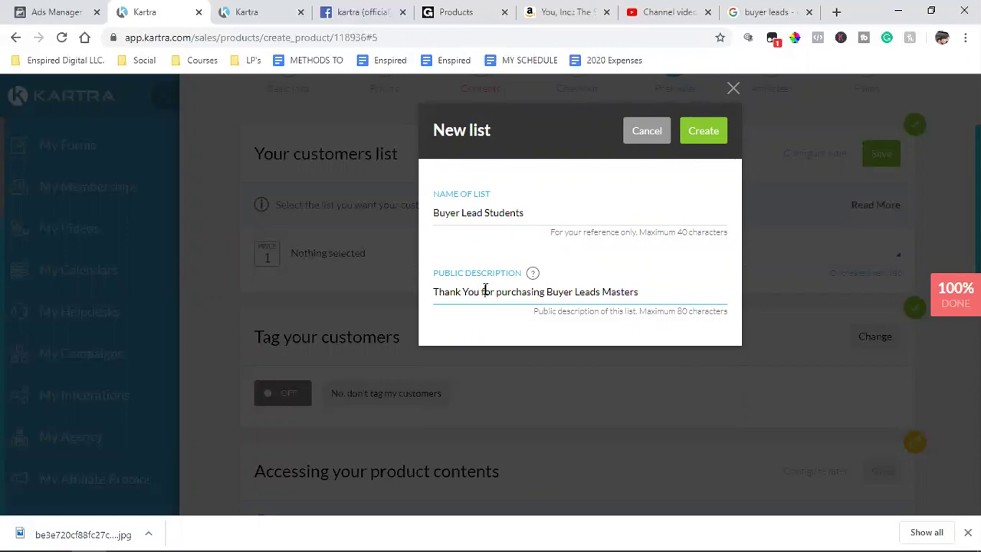
click(485, 291)
key(BackSpace)
text(F)
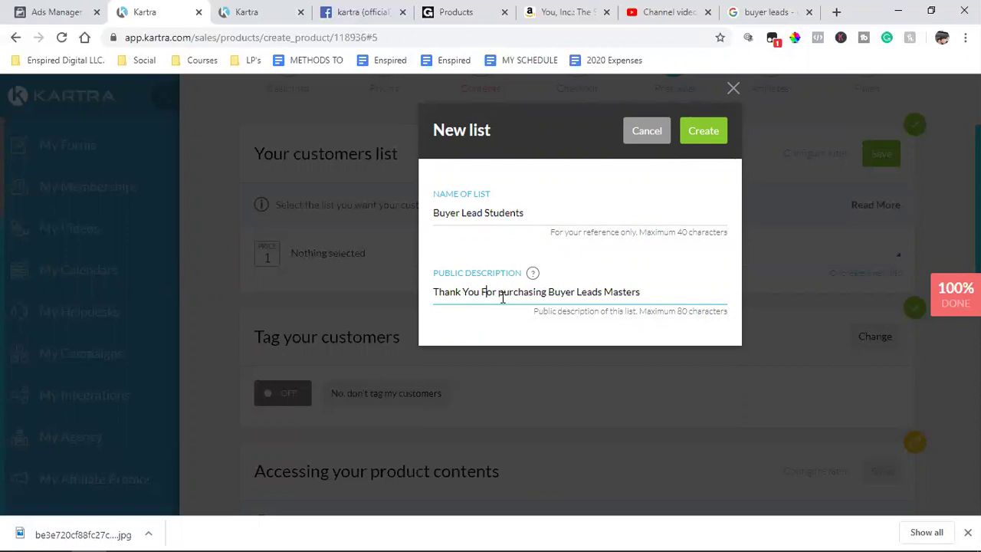
click(503, 292)
key(BackSpace)
text(P)
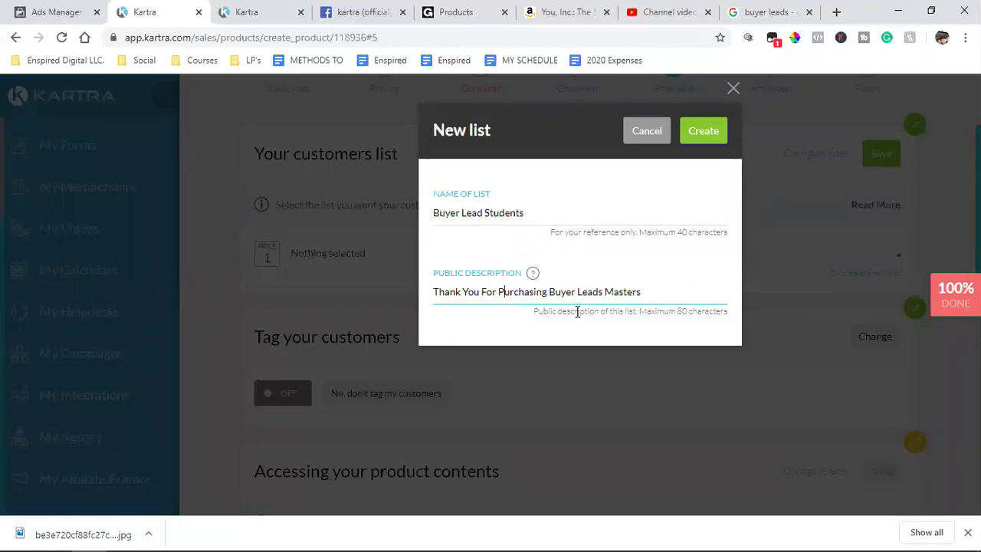
click(641, 292)
key(BackSpace)
text(y)
click(714, 130)
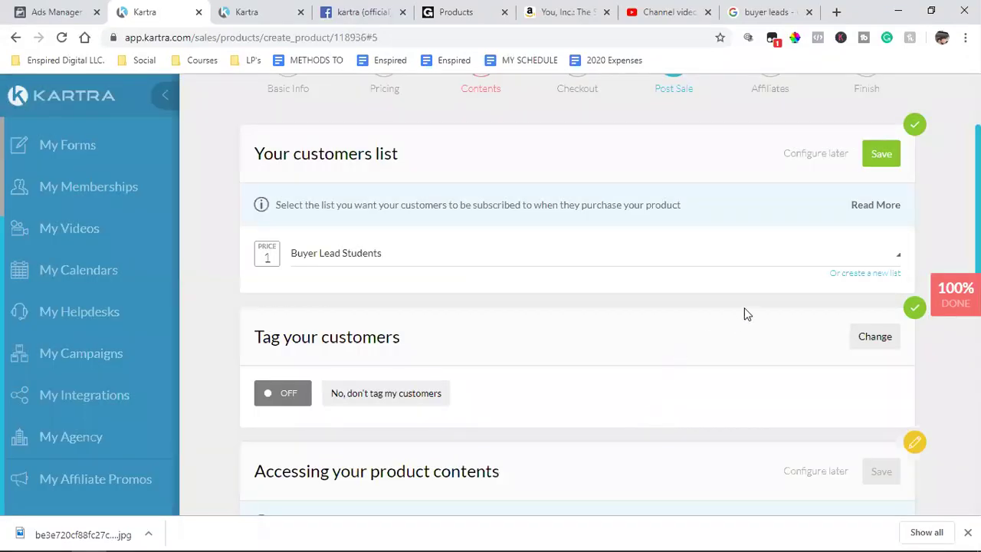
click(878, 157)
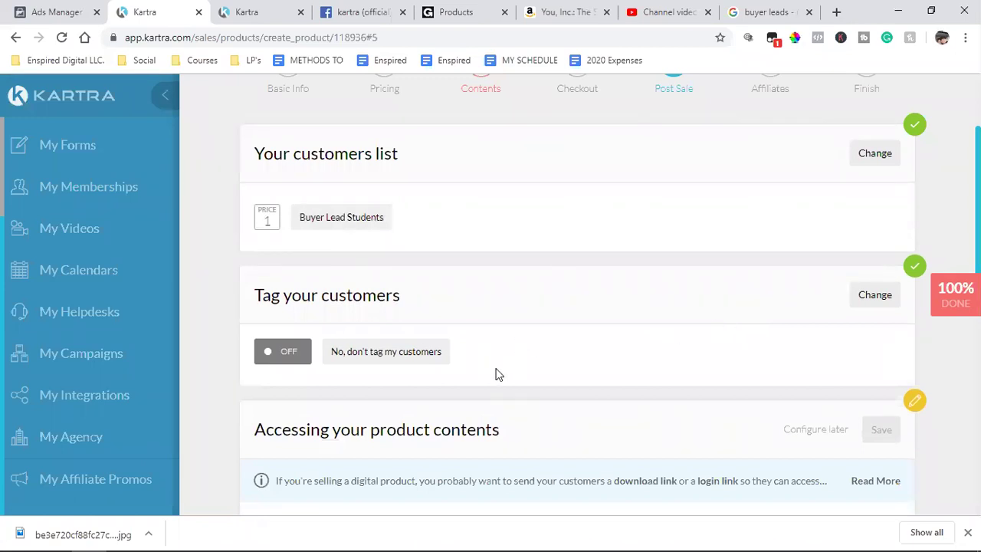
Defer configuration of accessing the product contents, and save the Post Sale stage to proceed to Affiliates
scroll(496, 374, down, 4)
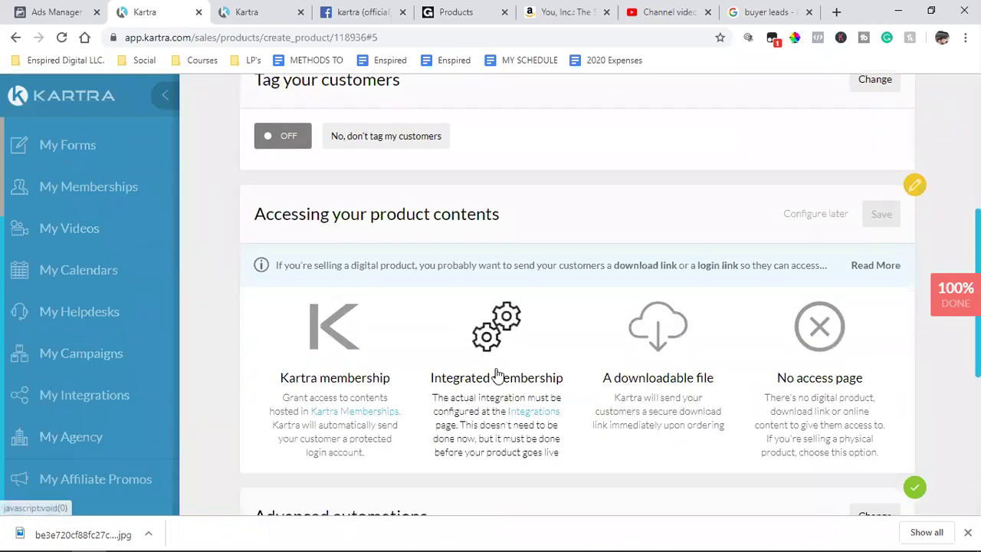
triple_click(324, 144)
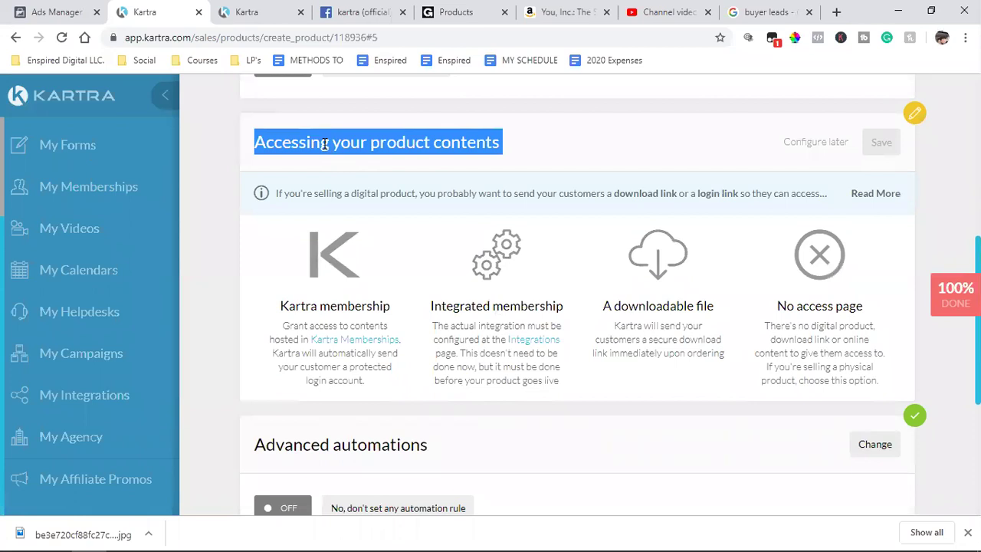
click(470, 144)
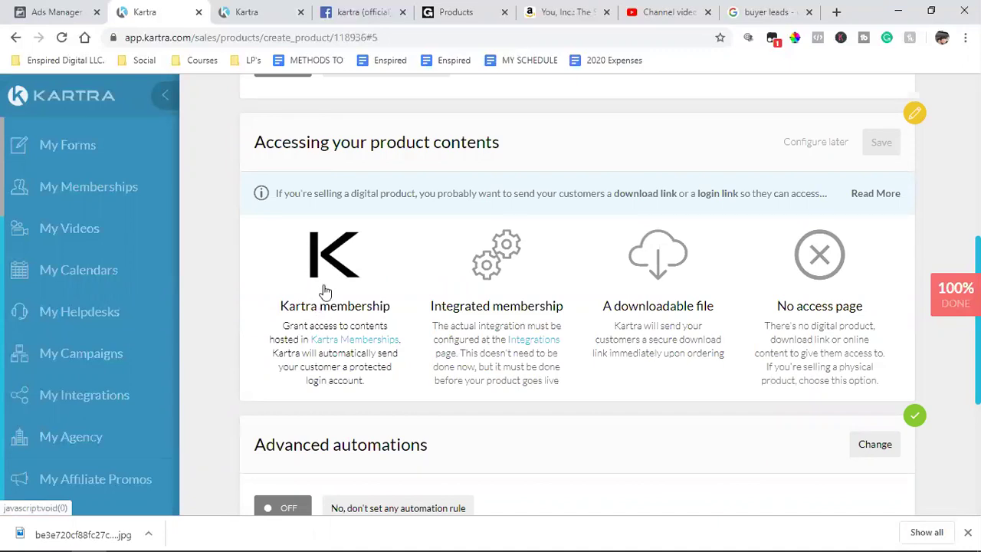
click(813, 143)
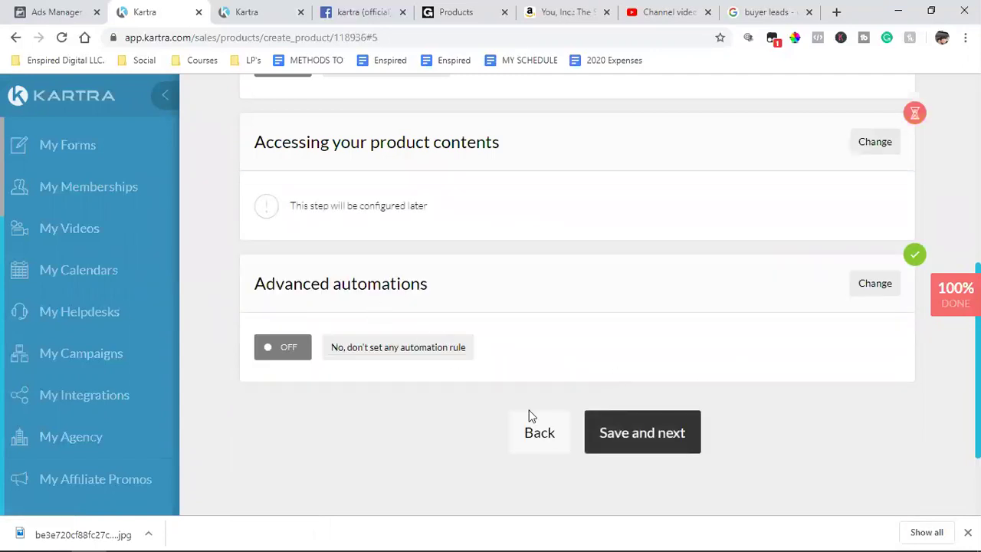
click(642, 448)
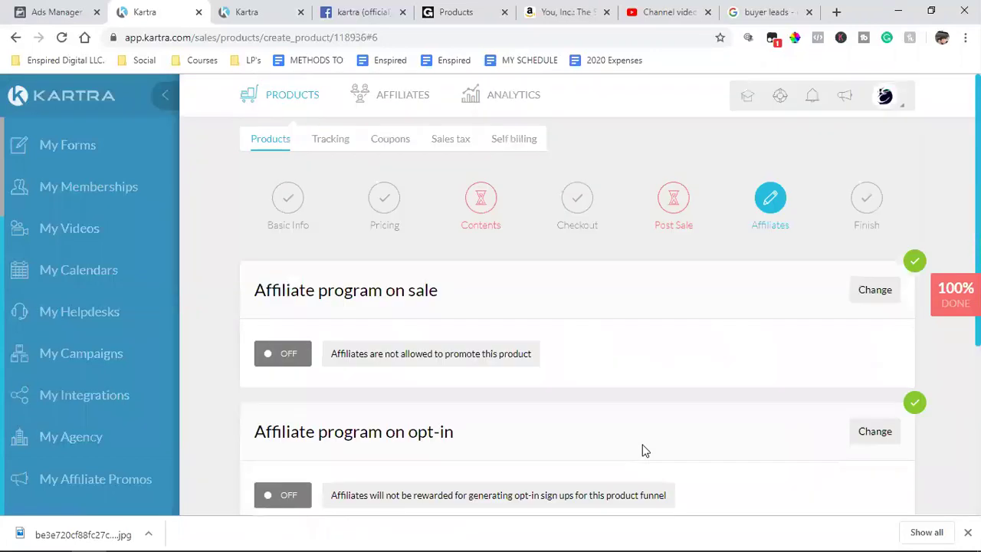
Try activating the affiliate program on sale and review the commission options for standard affiliates on the one-time payment
scroll(642, 450, down, 1)
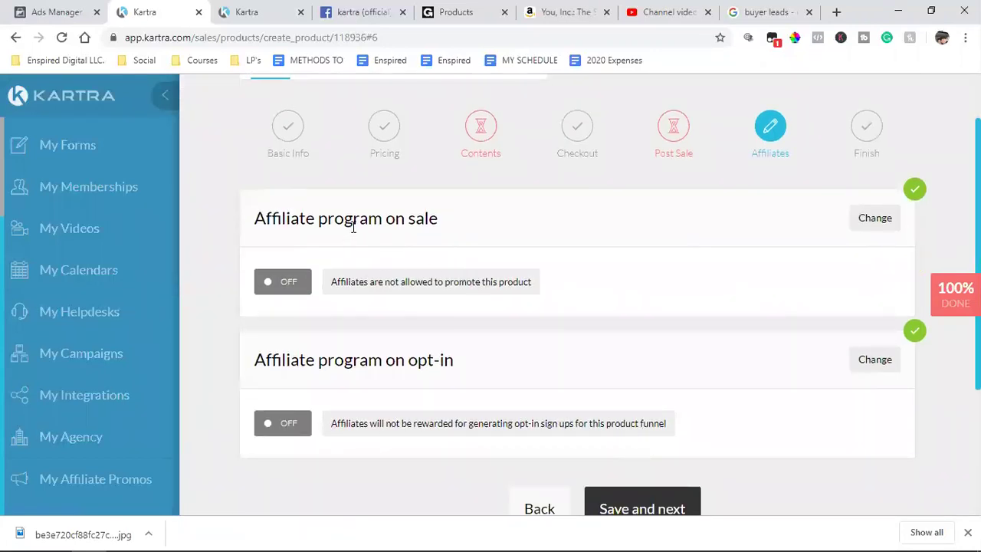
click(874, 220)
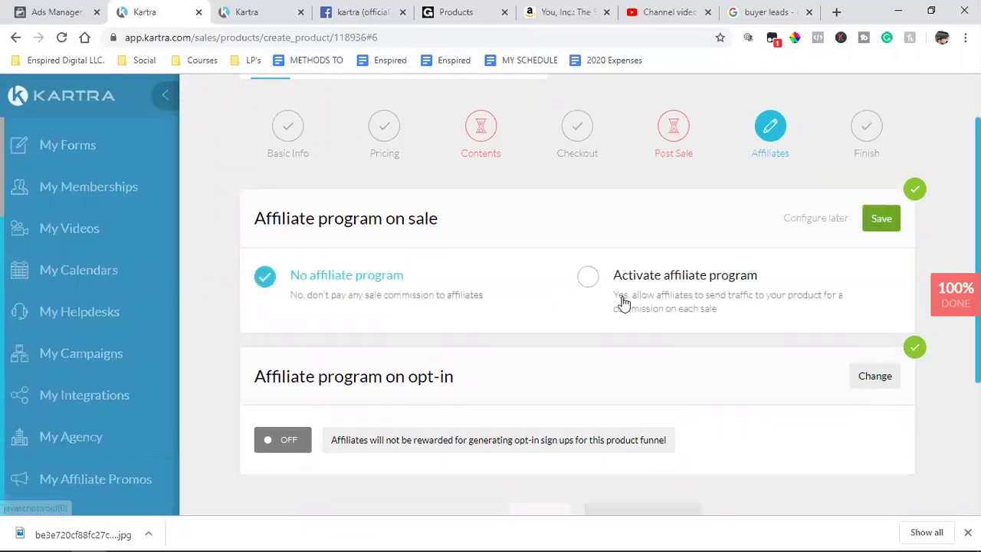
click(635, 281)
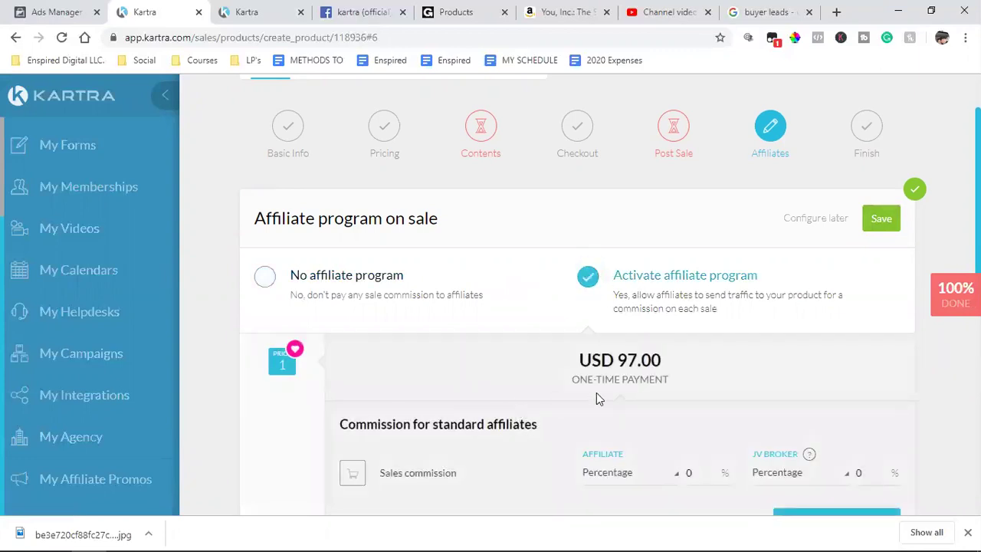
scroll(598, 398, down, 2)
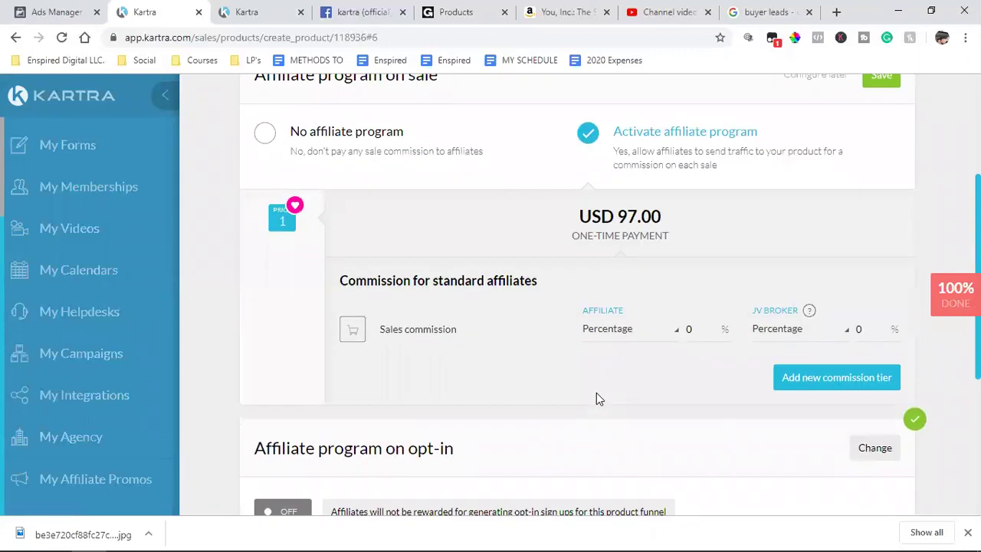
double_click(635, 217)
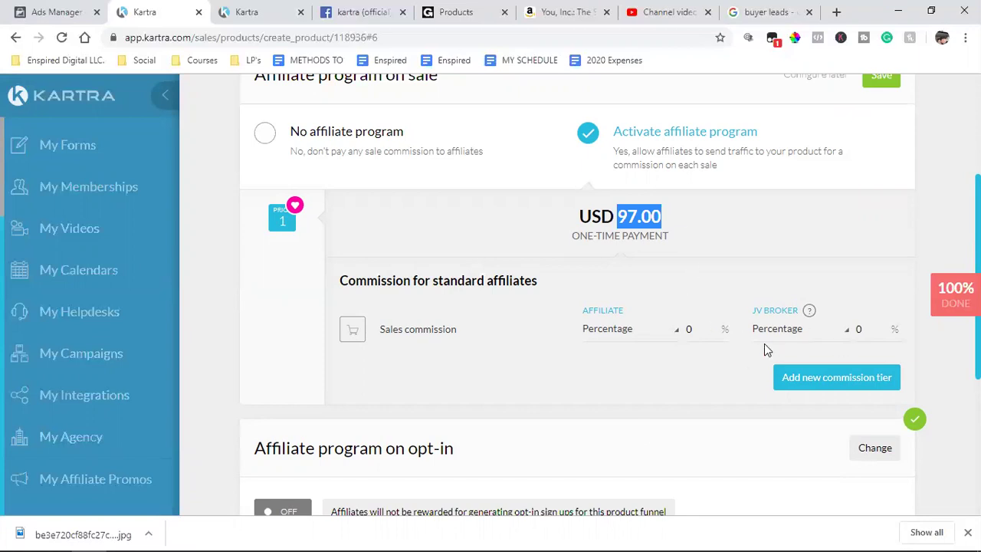
scroll(574, 390, up, 1)
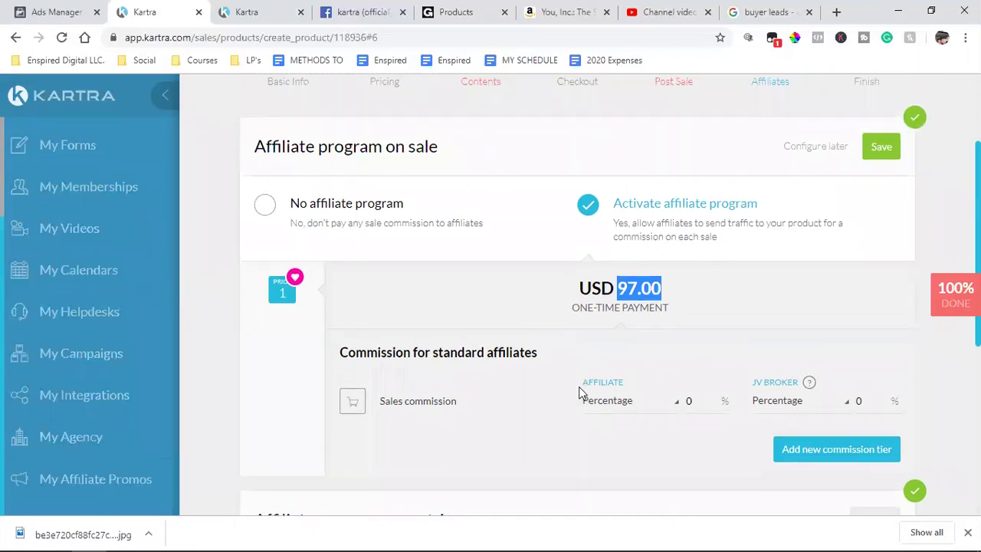
Set the affiliate program on sale to "No affiliate program", save it, and proceed to the Finish stage
click(355, 219)
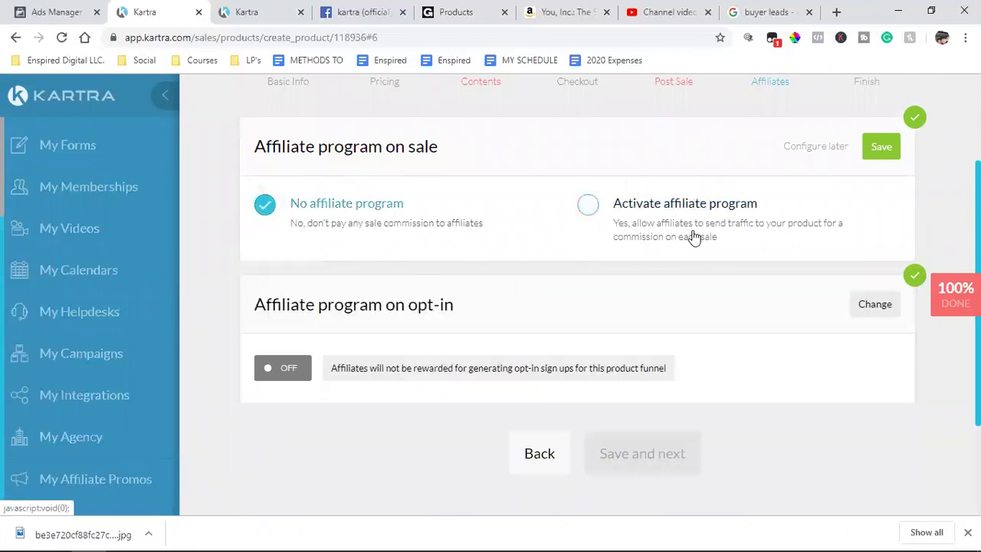
click(882, 148)
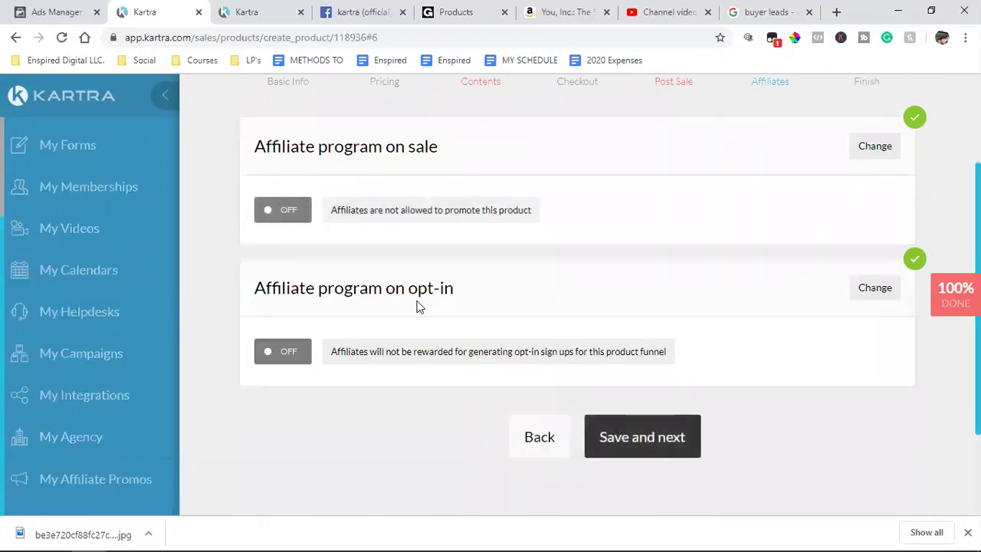
click(685, 439)
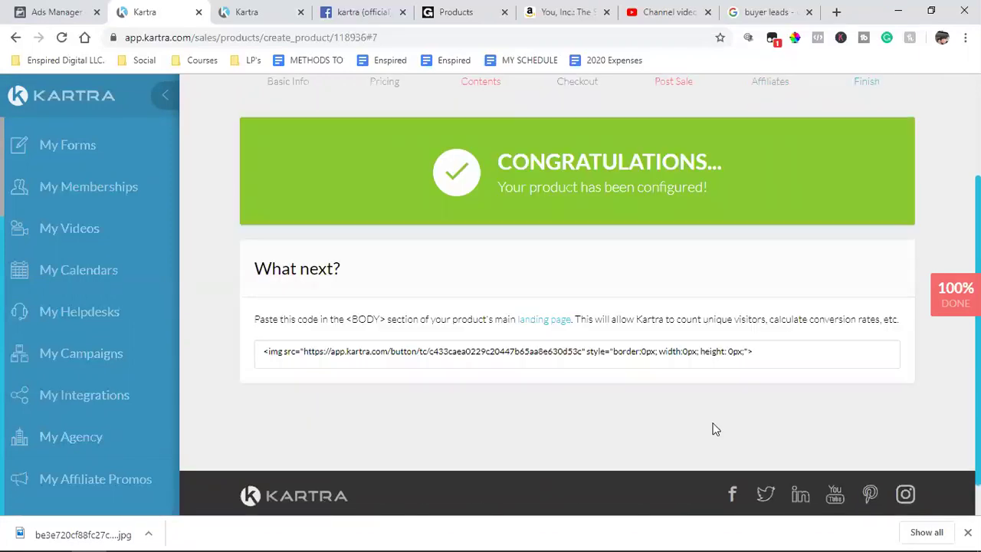
Switch to the Amazon page of the book "You, Inc." to view it, and close the buyer leads Google search page
scroll(558, 373, up, 2)
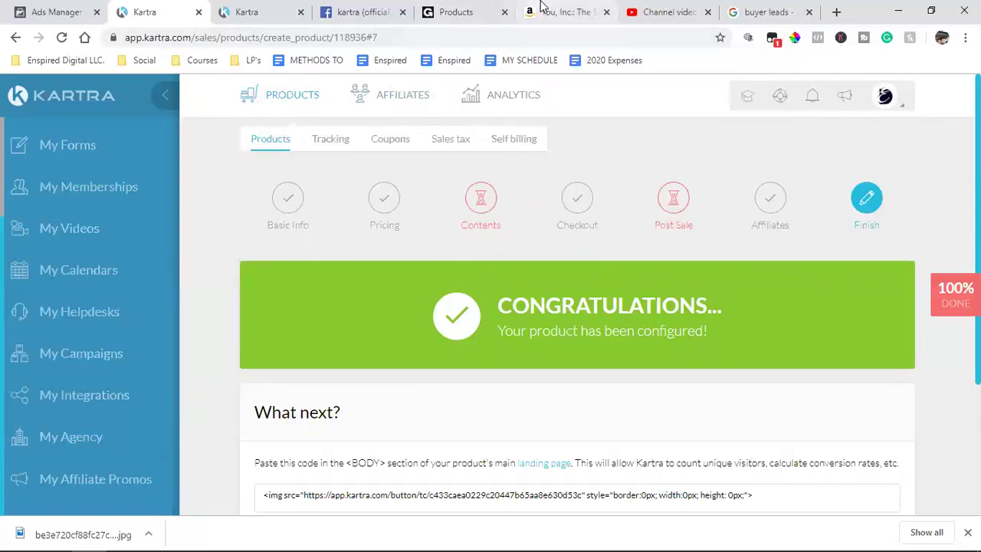
click(563, 12)
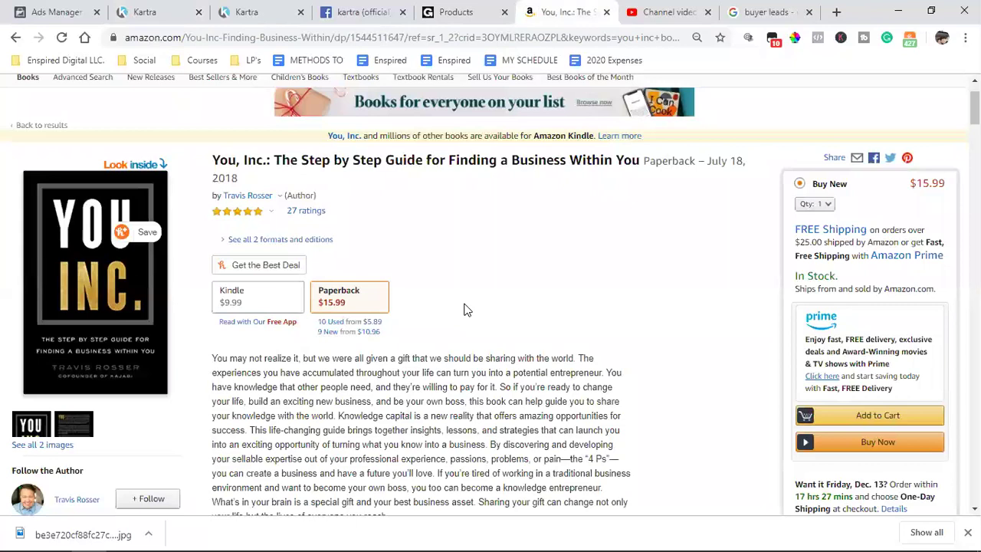
scroll(467, 310, up, 1)
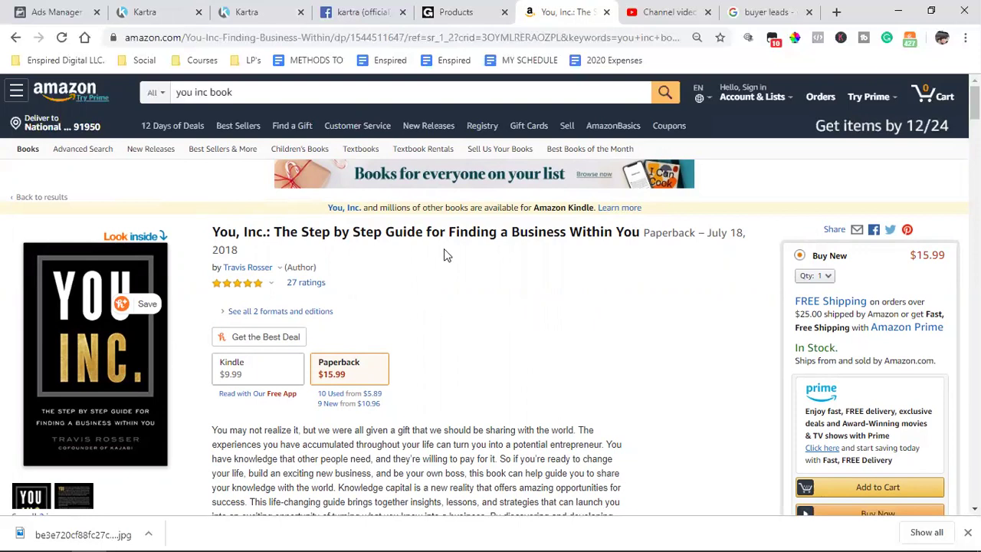
click(808, 12)
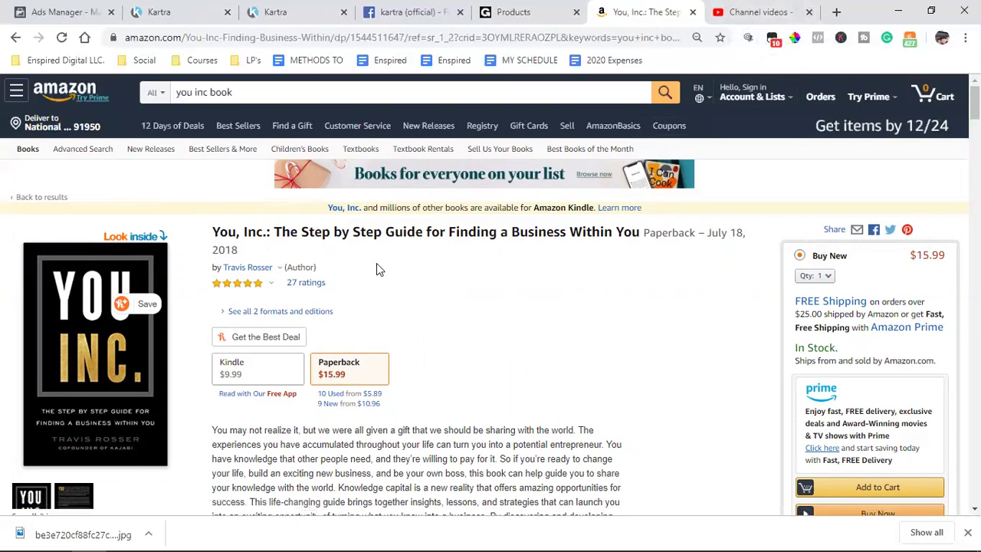